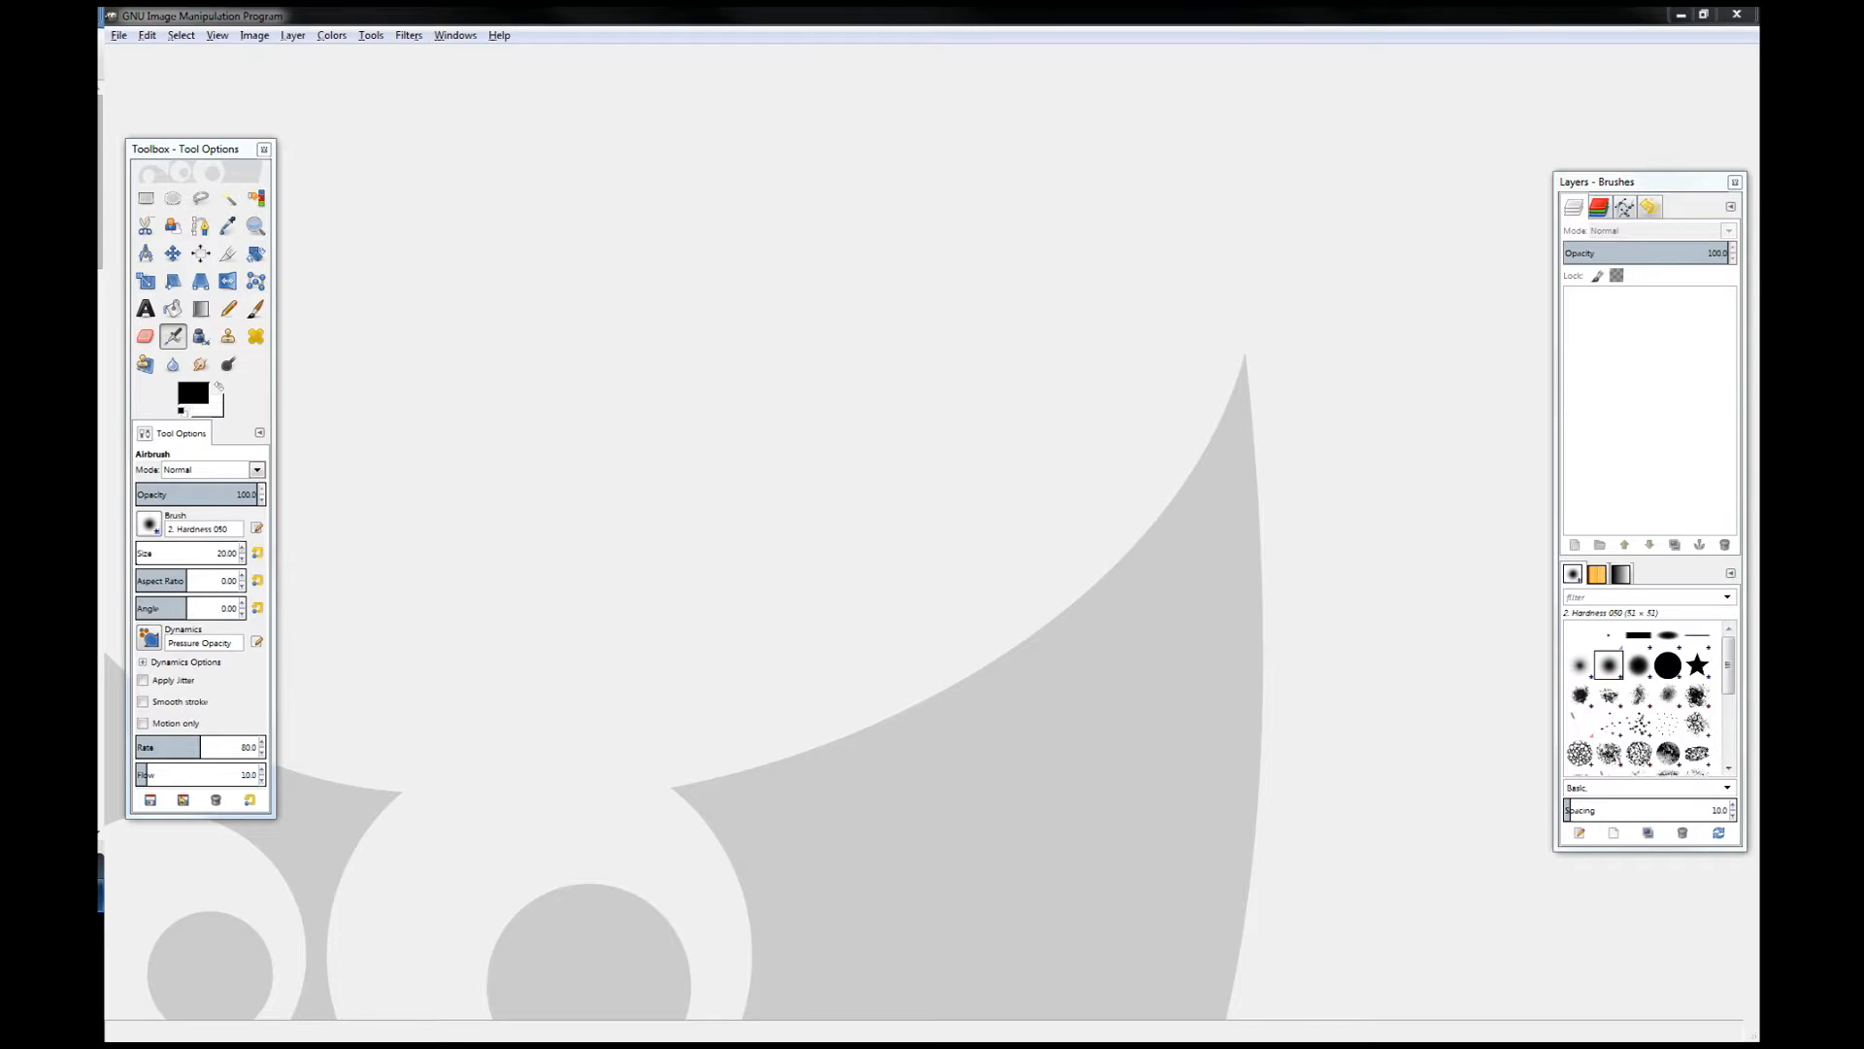
Step: Create a new blank image 1280 px wide and 720 px high
left_click_drag(194, 149, 182, 129)
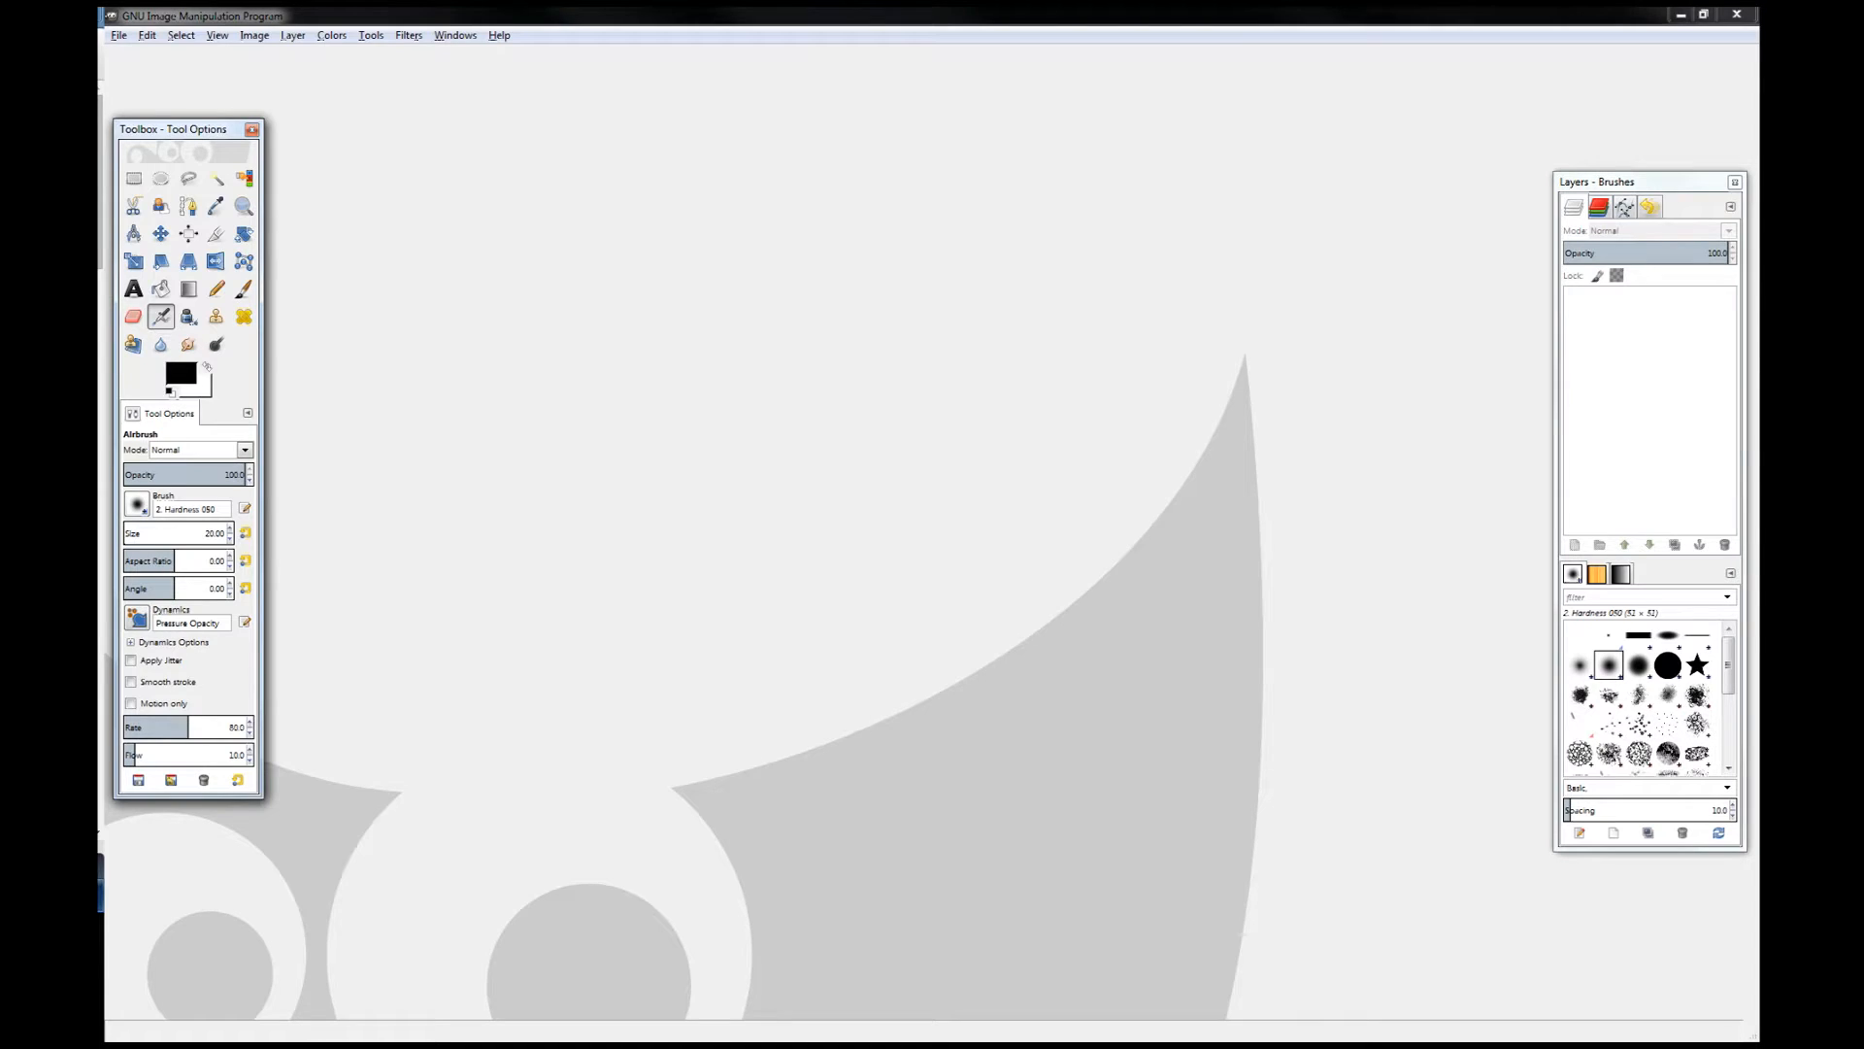
key("alt+f")
key("Return")
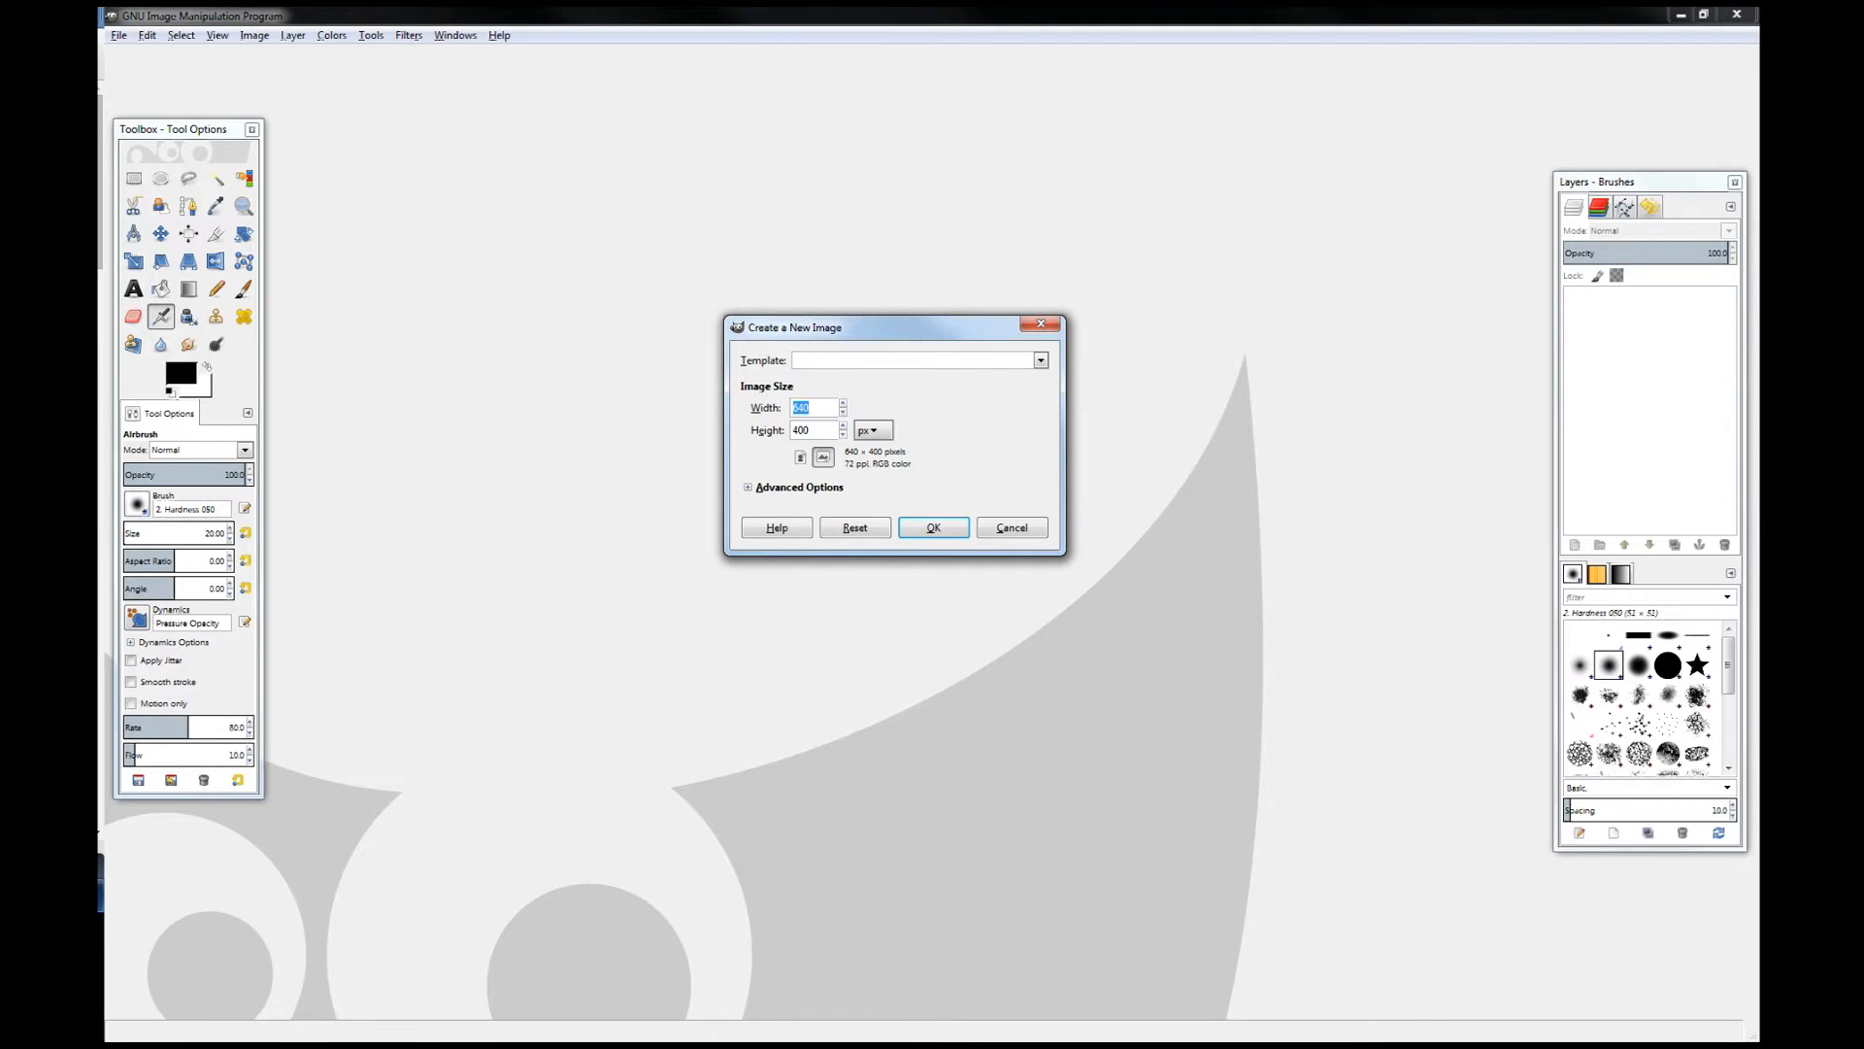
type("1280")
key("Tab")
type("720")
key("Return")
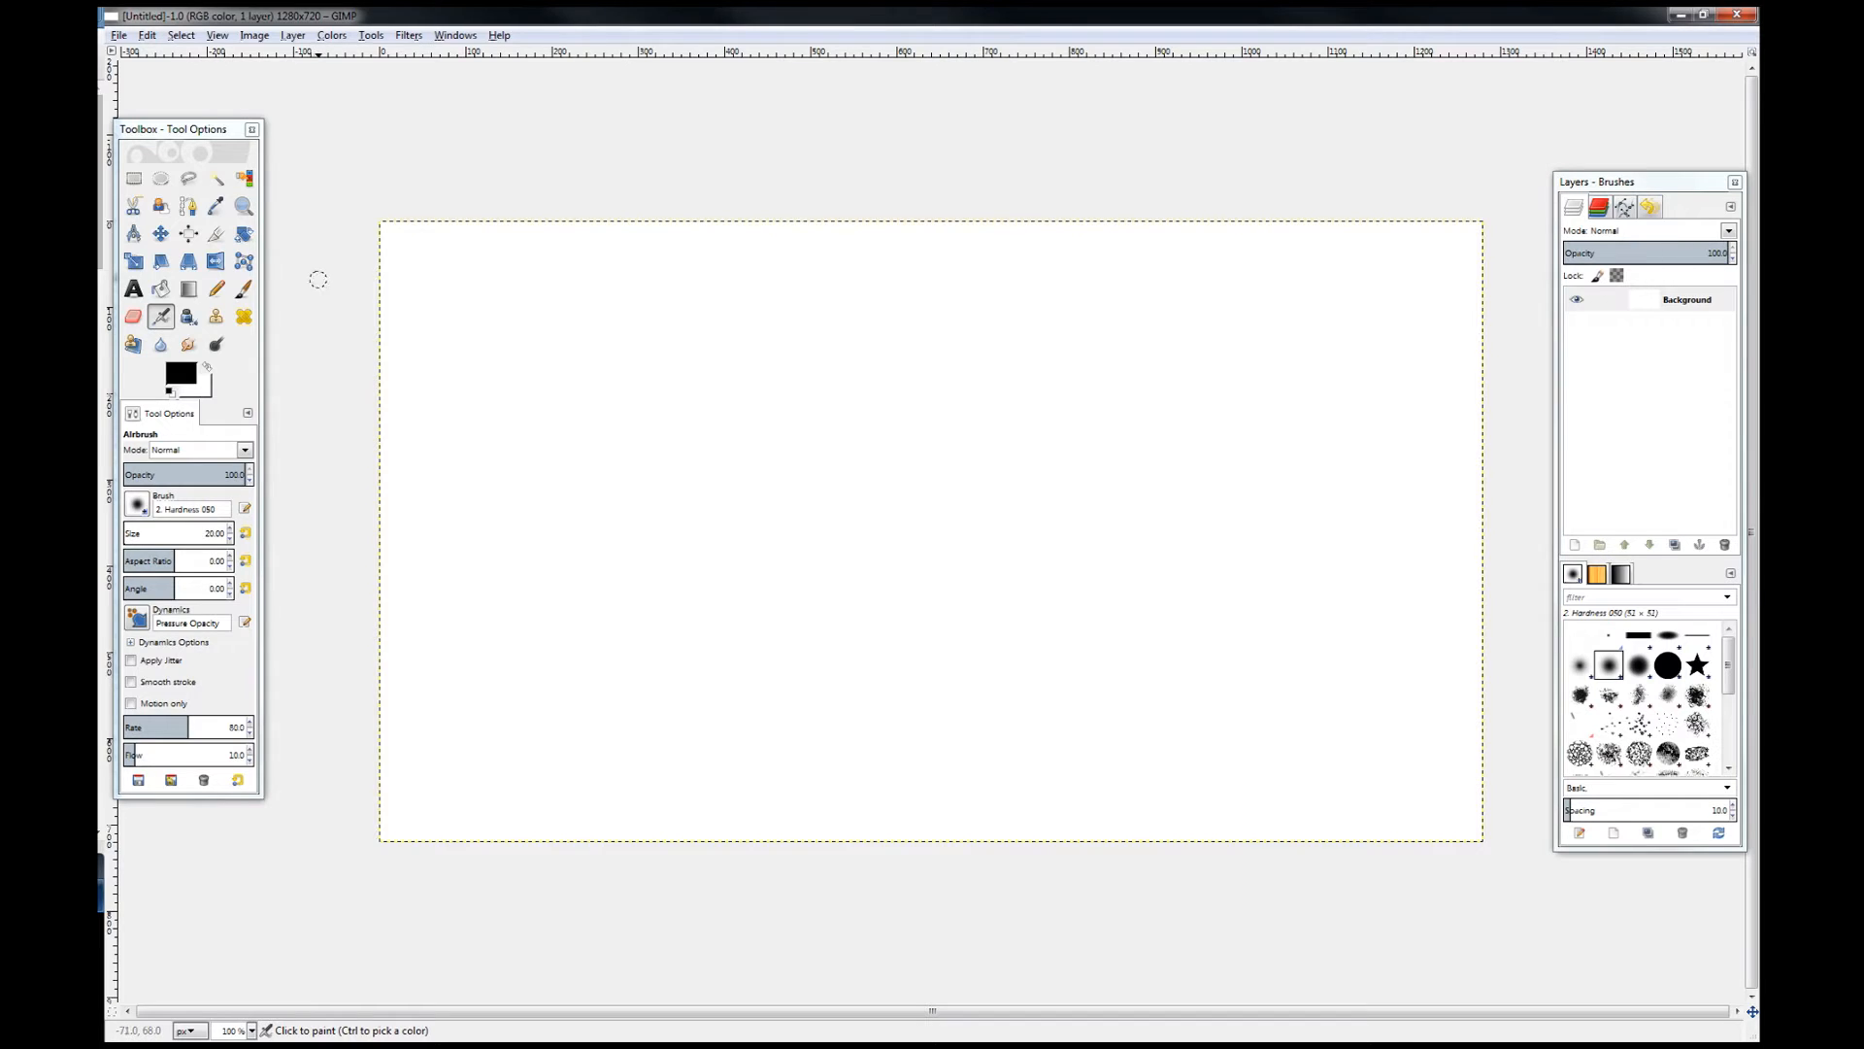
Step: Paste the copied tripod photo into the image and apply a Gaussian blur with an 8 px radius
left_click(147, 35)
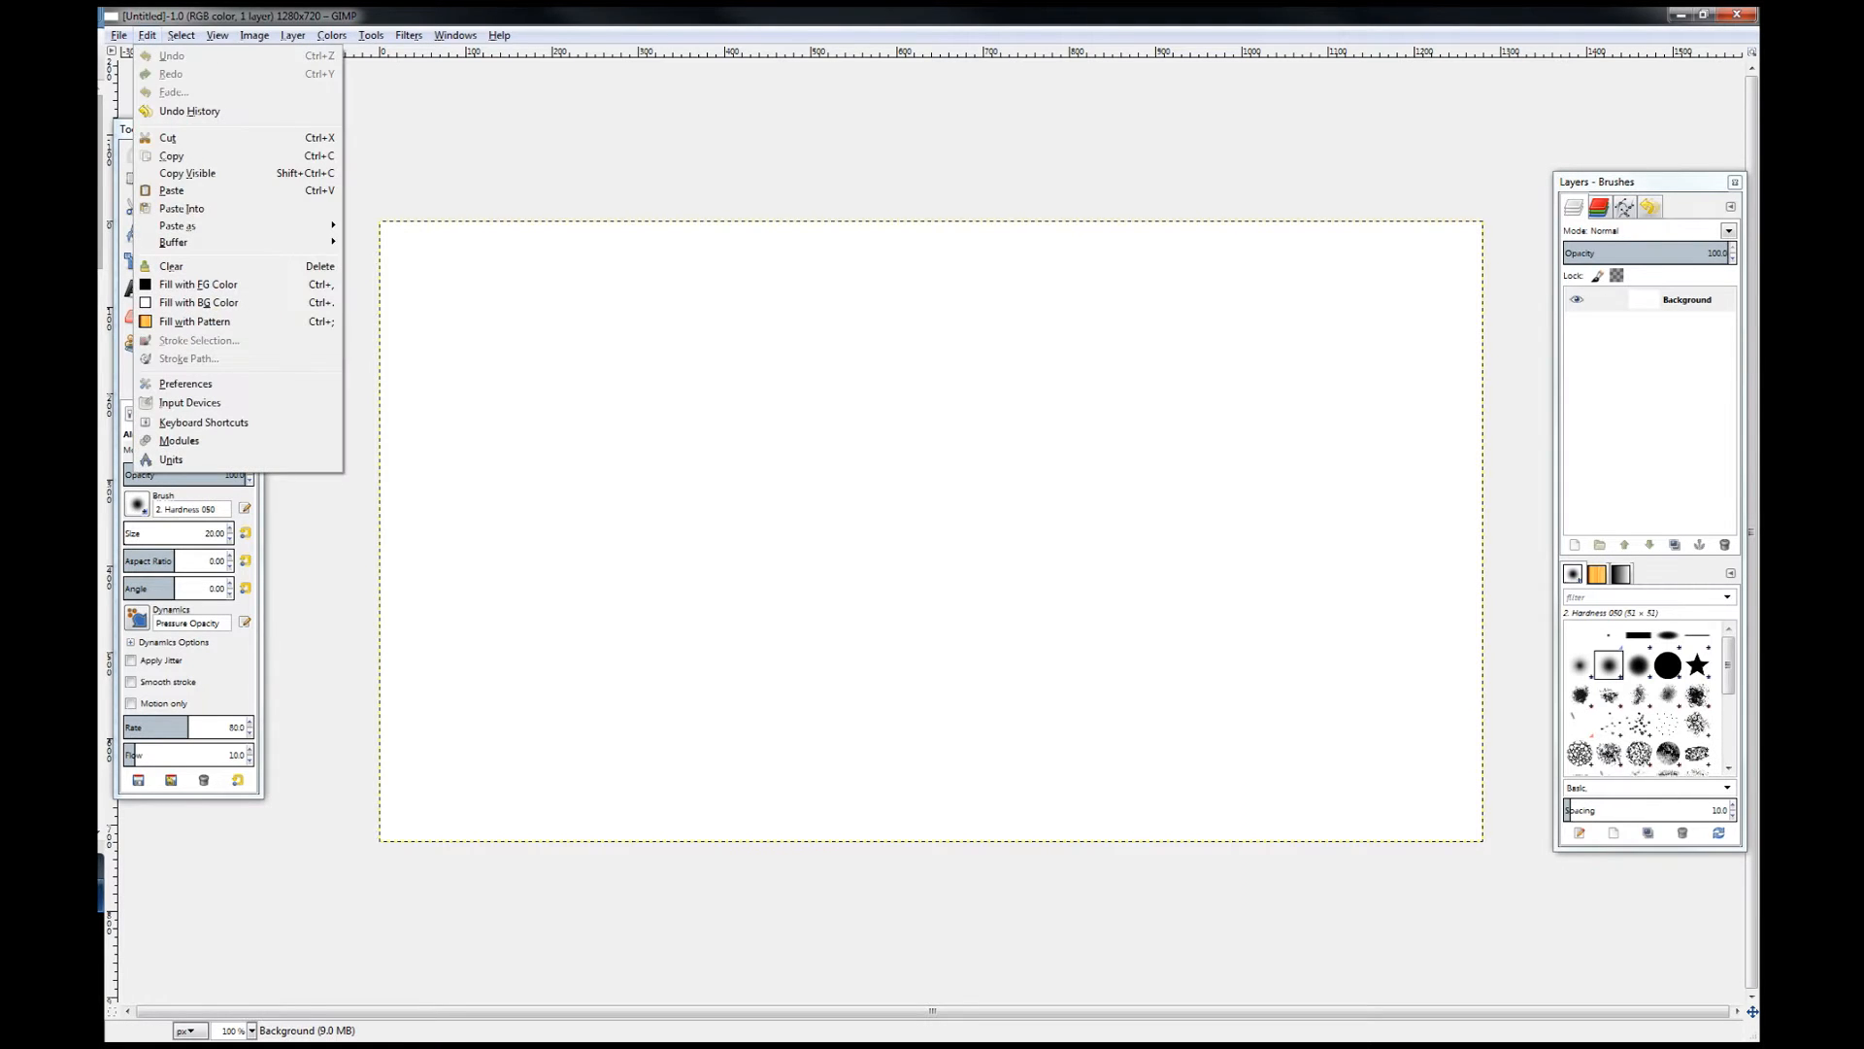
left_click(171, 190)
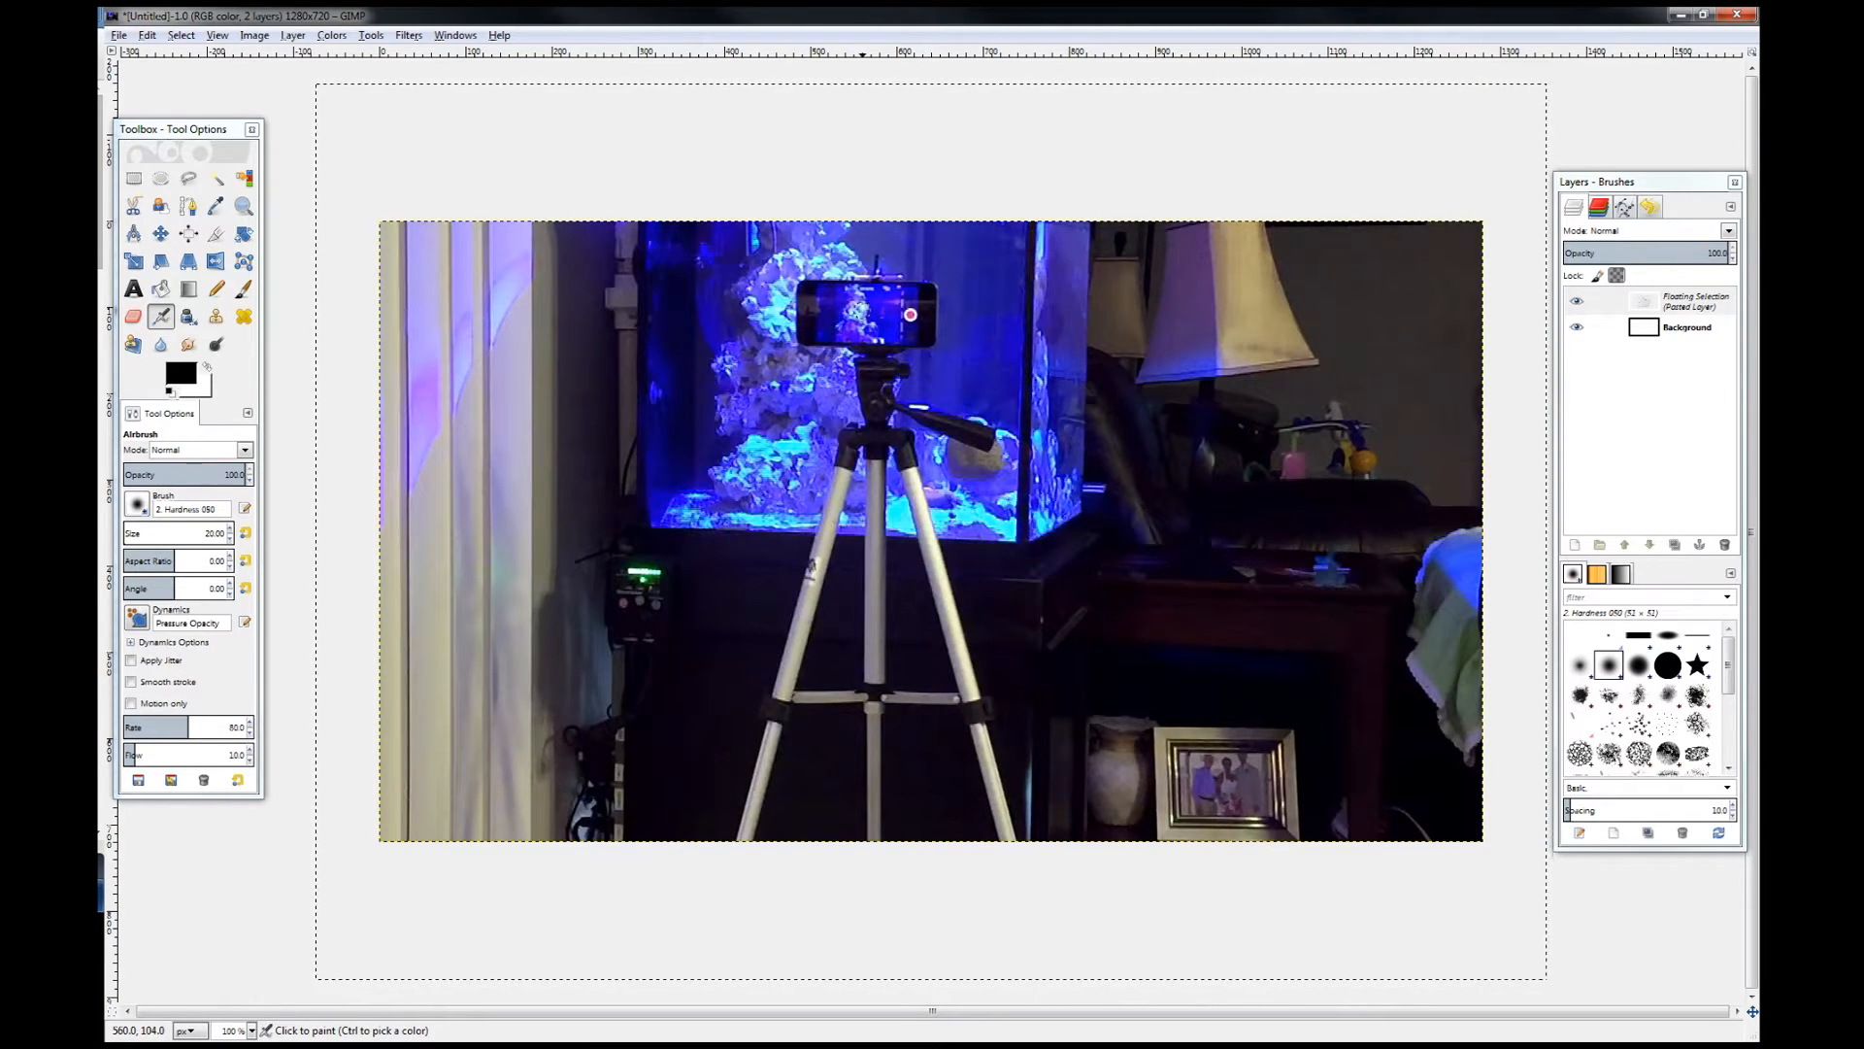
left_click(409, 35)
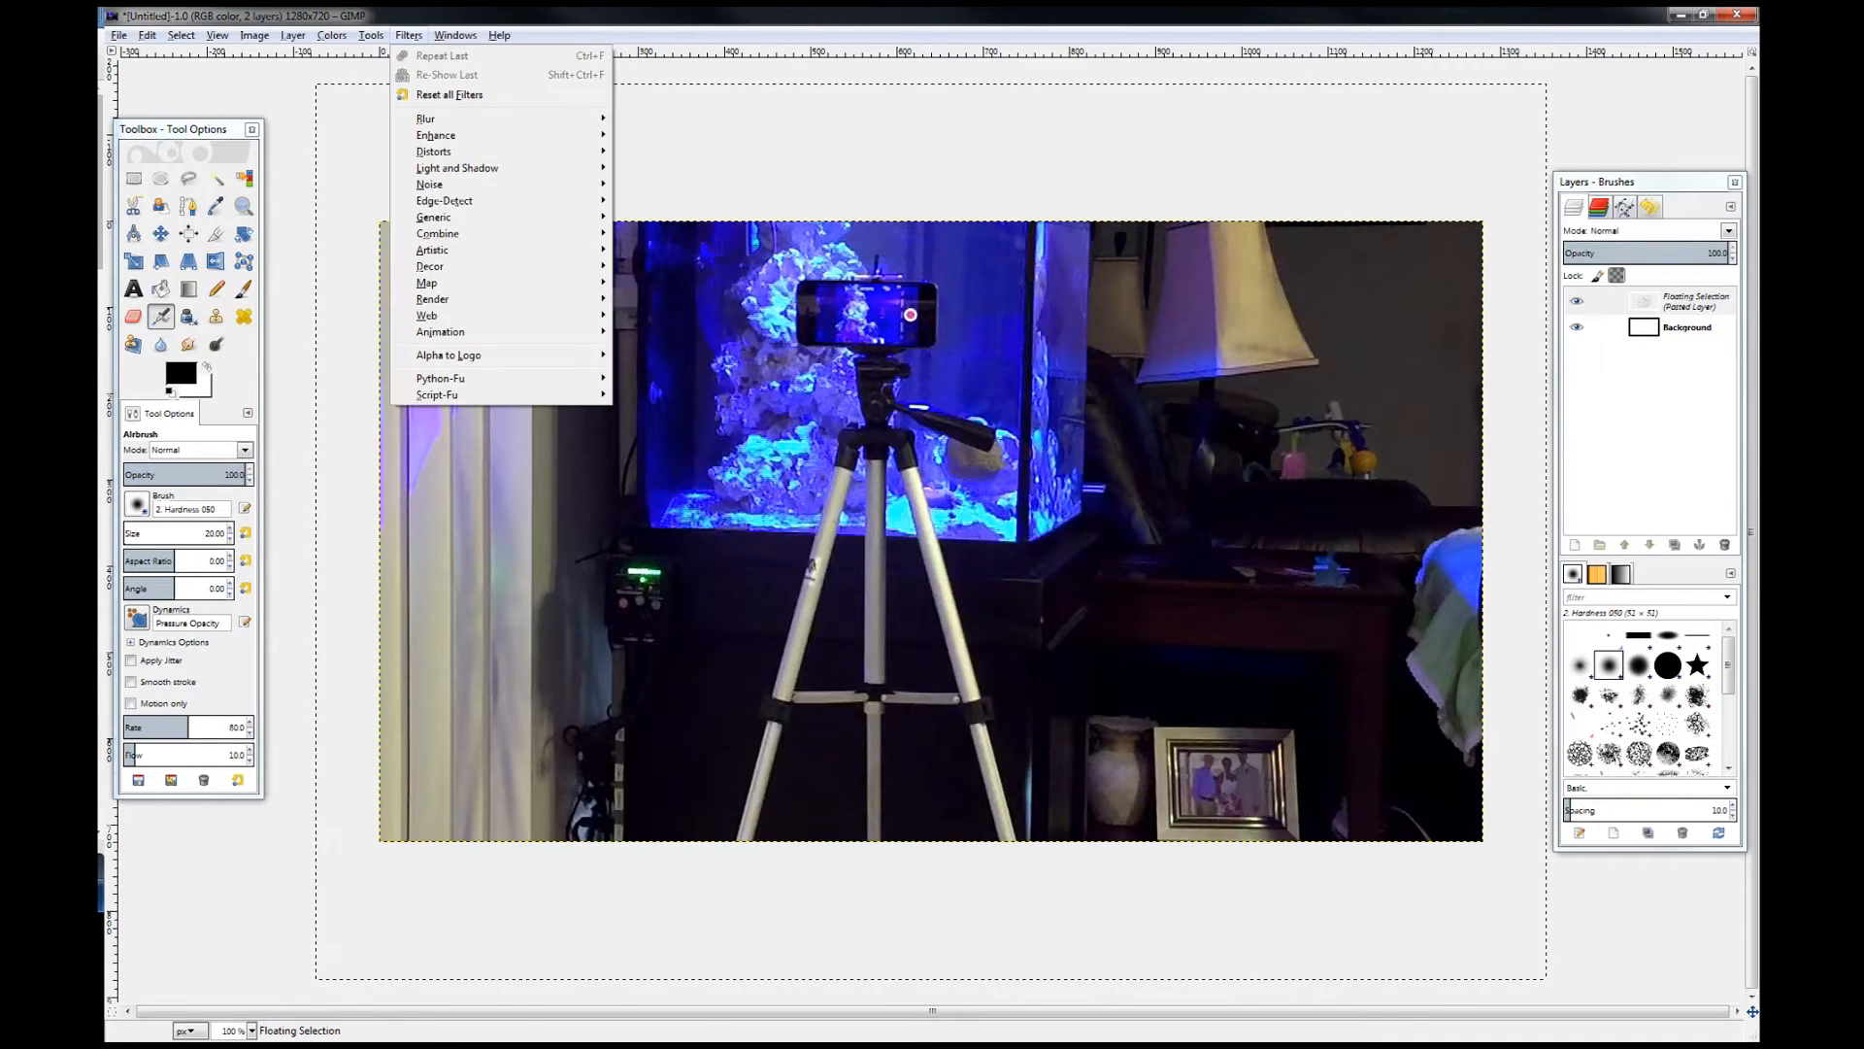
mouse_move(425, 119)
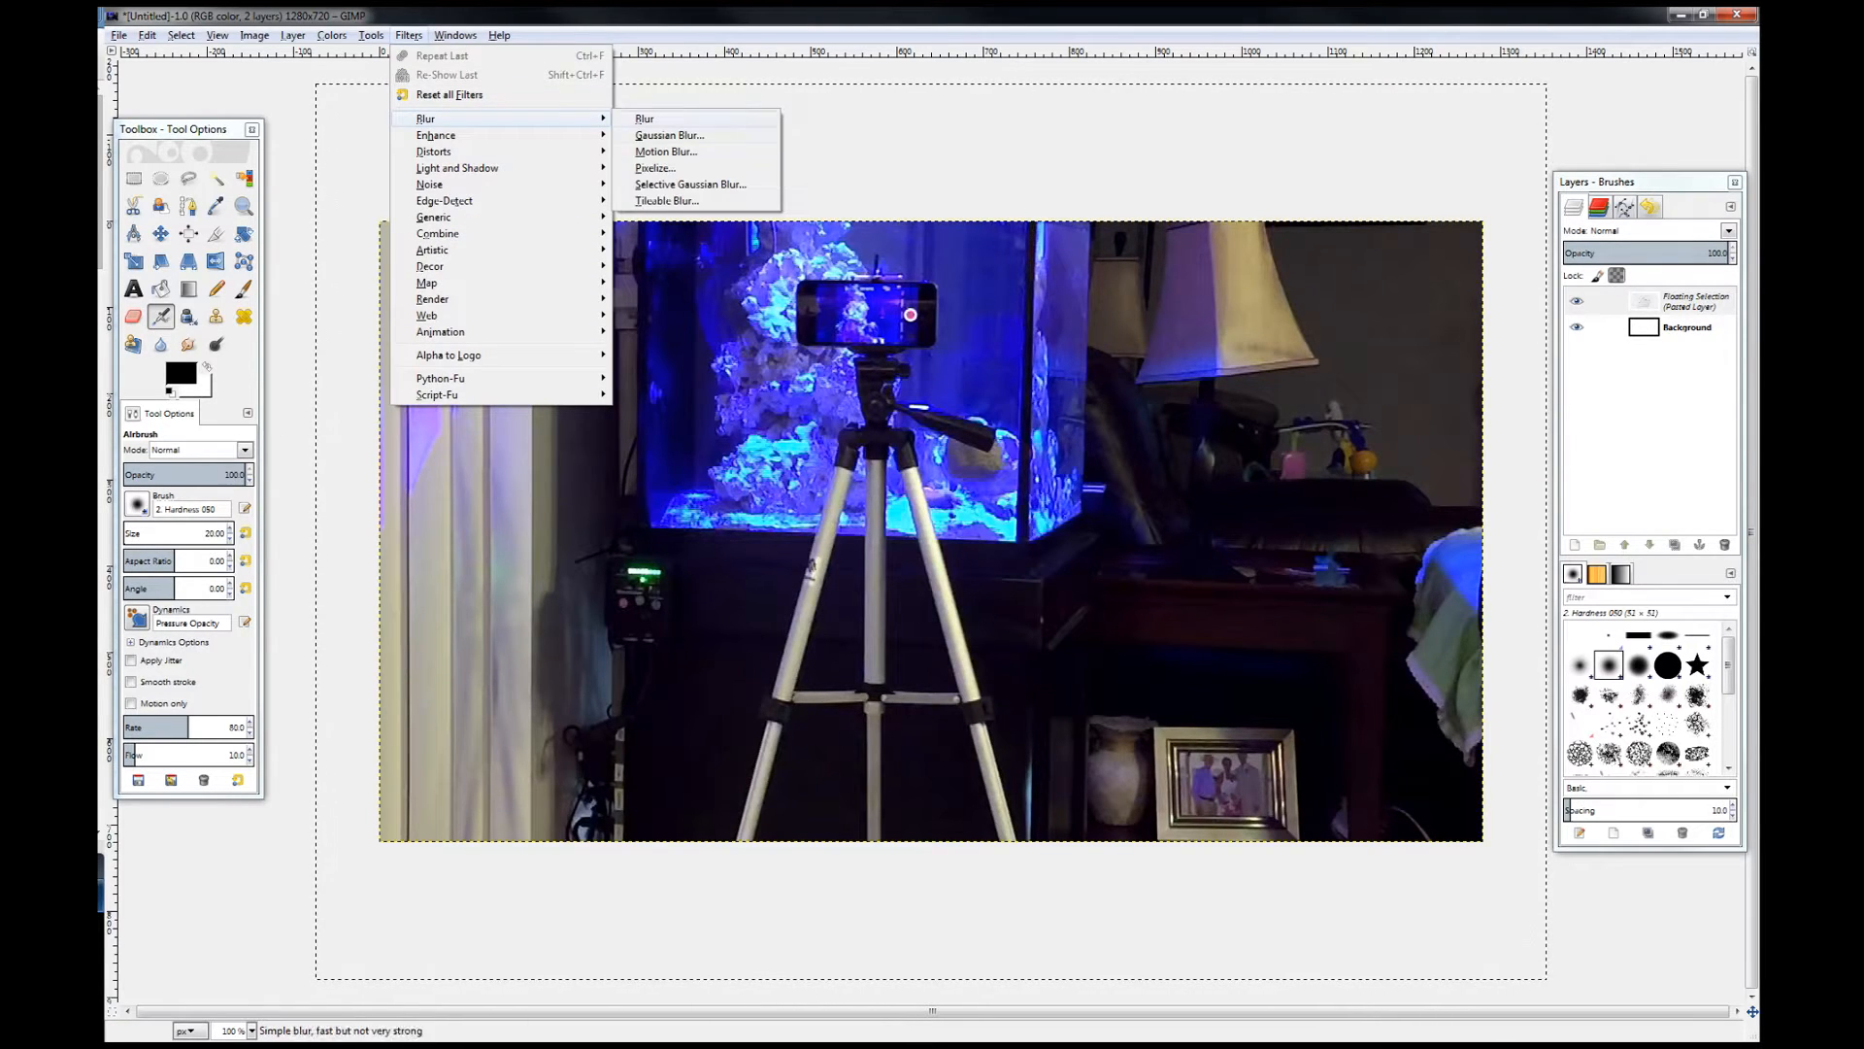
left_click(644, 118)
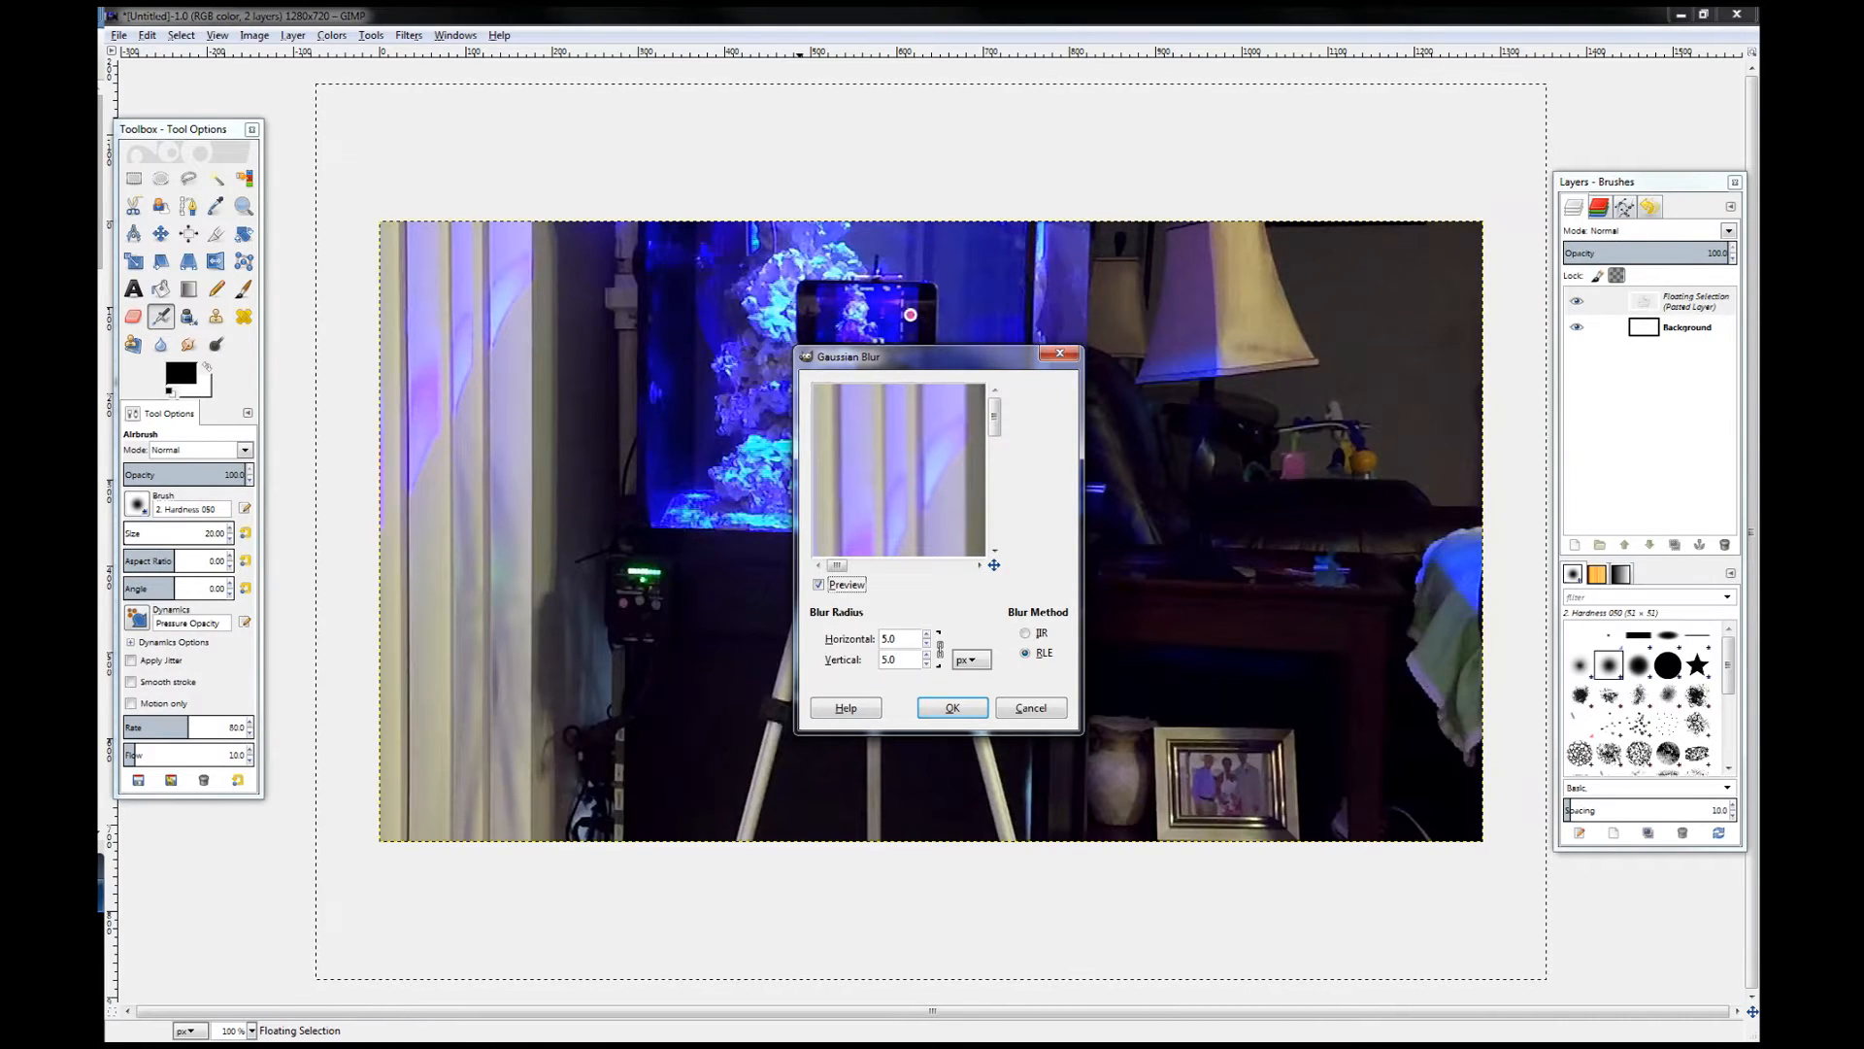
left_click(926, 633)
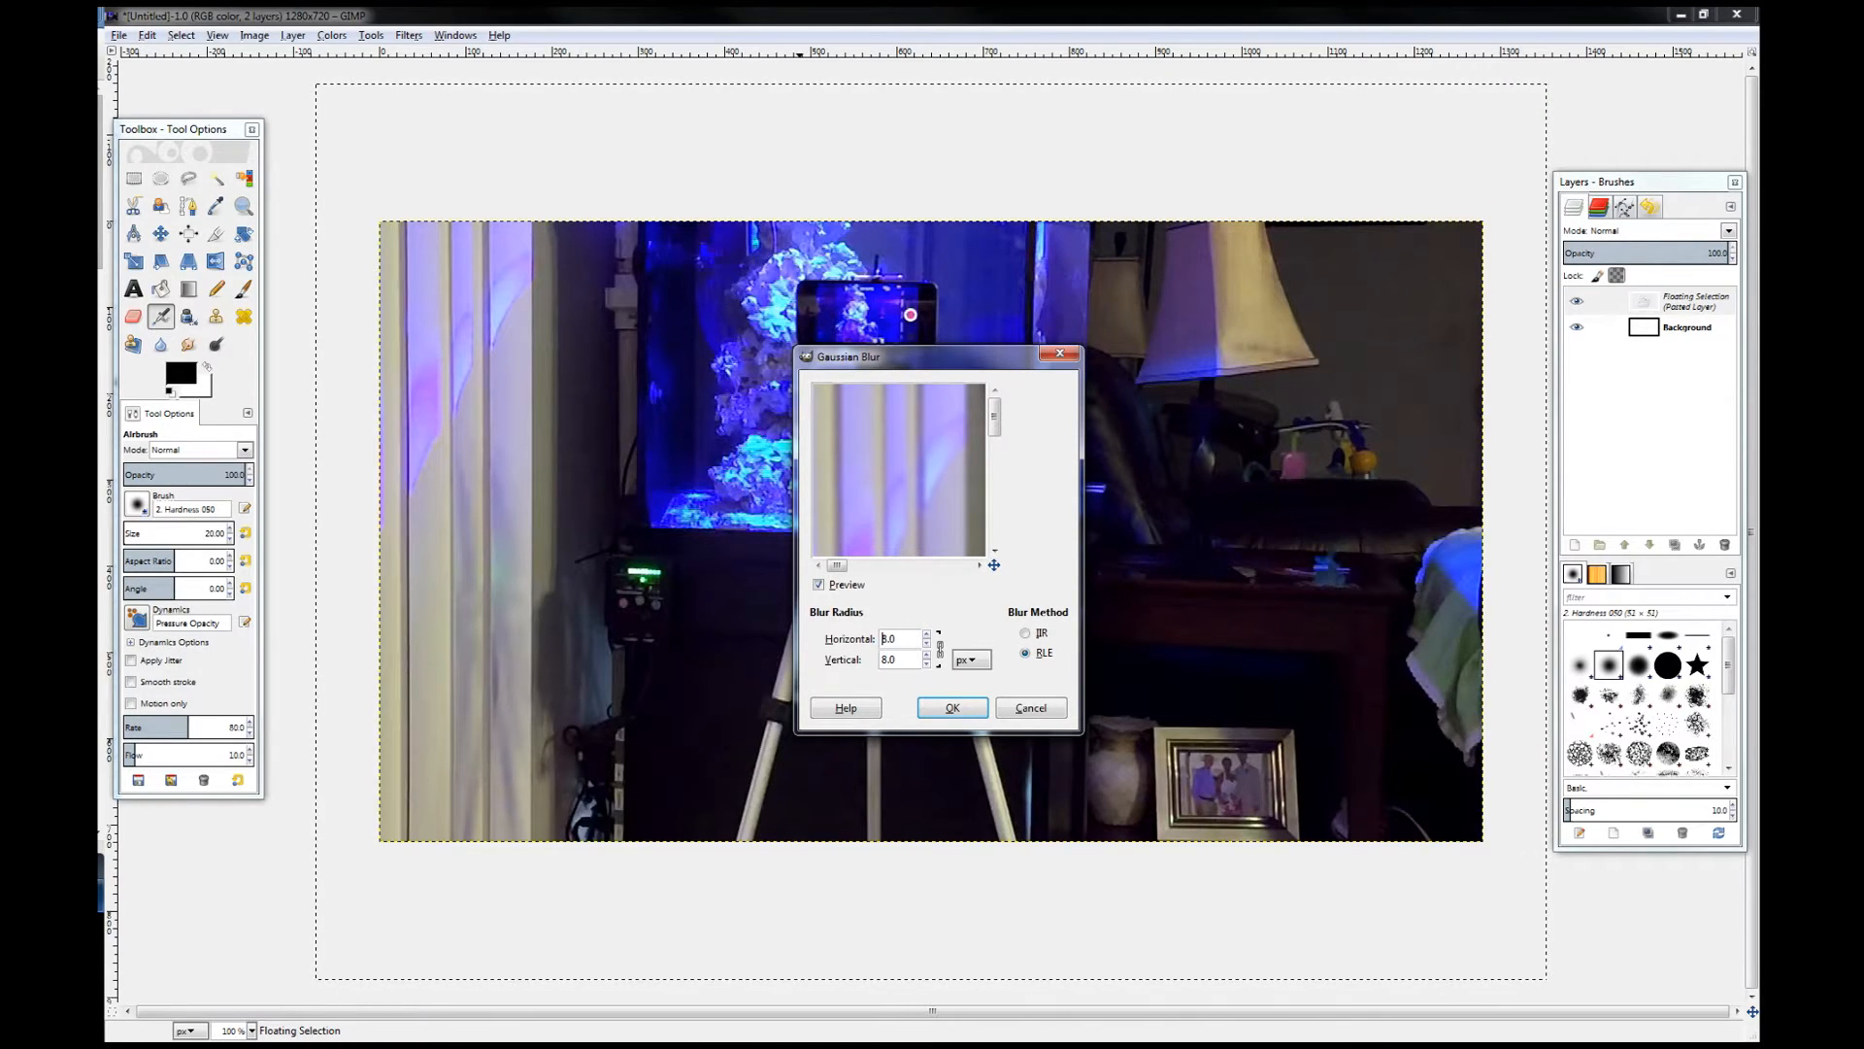
left_click(937, 708)
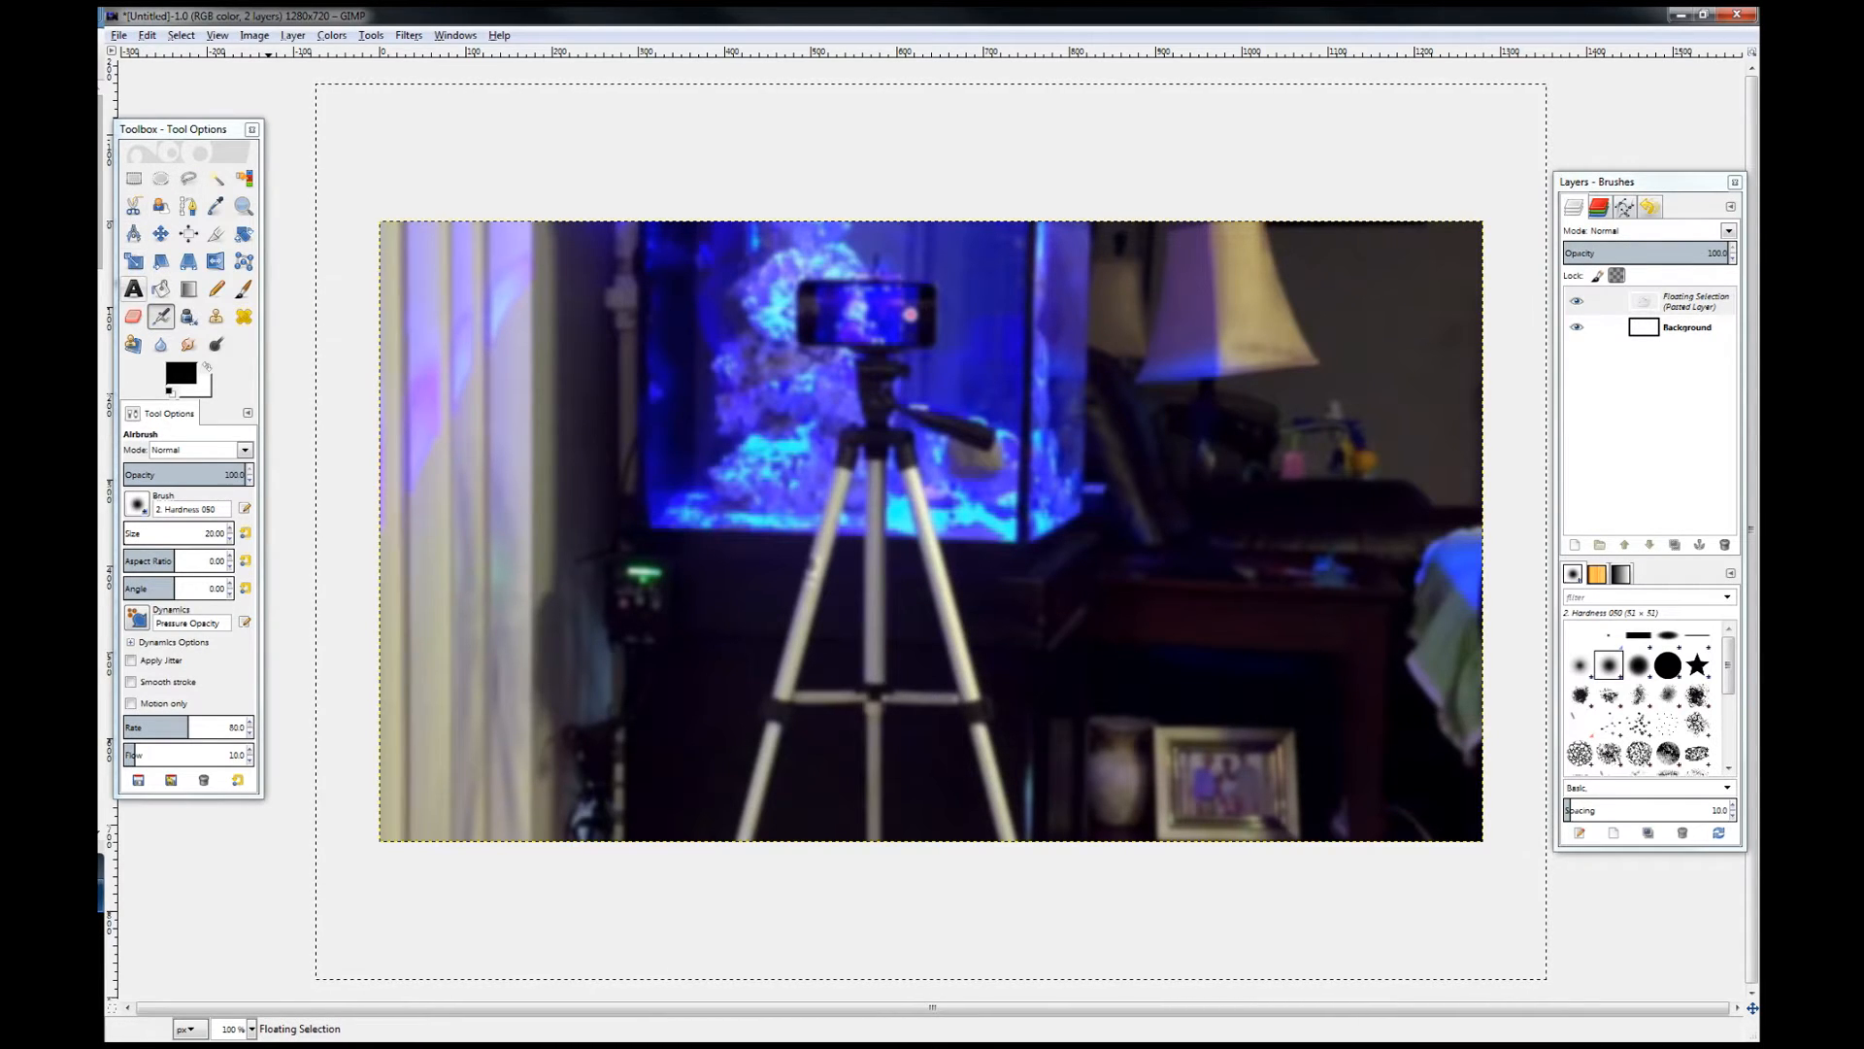
Step: Add a text box covering the whole image reading "The 12 Dollar", "Tripod" and, after a blank line, "Produce Better Content"
left_click(133, 288)
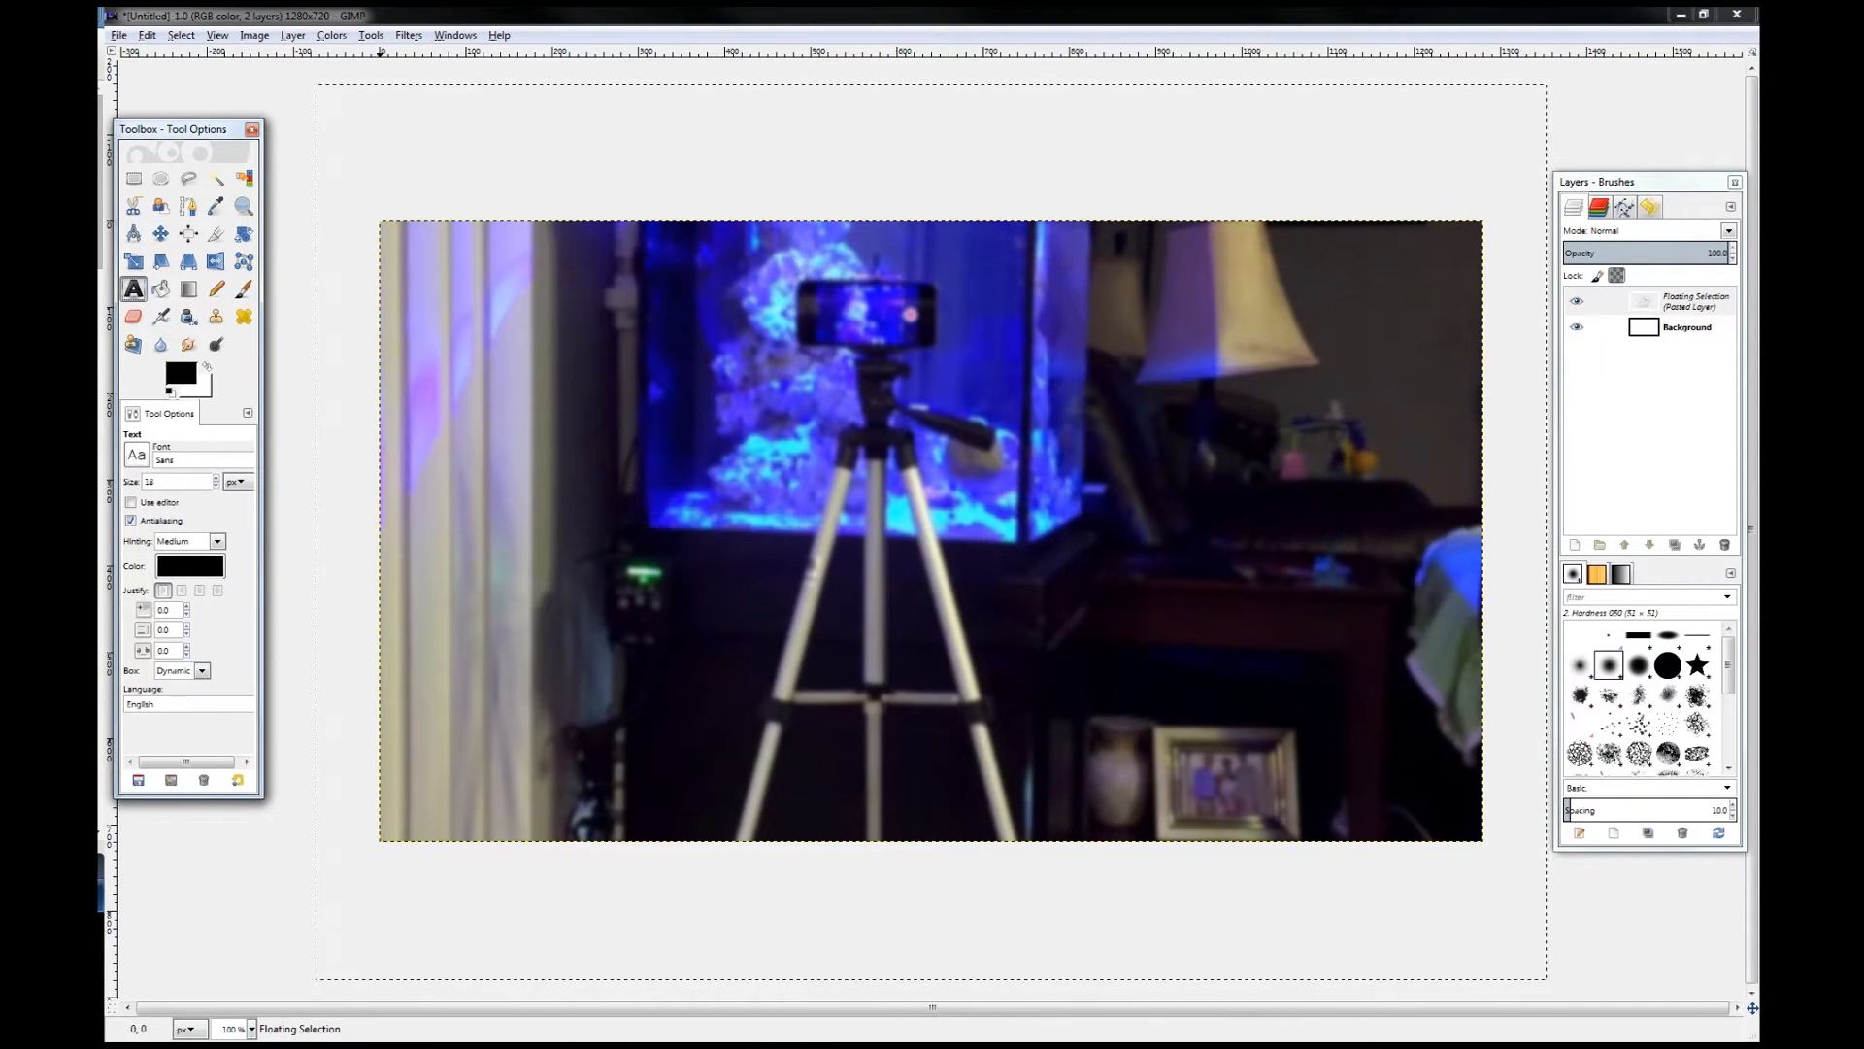
left_click_drag(380, 223, 1482, 840)
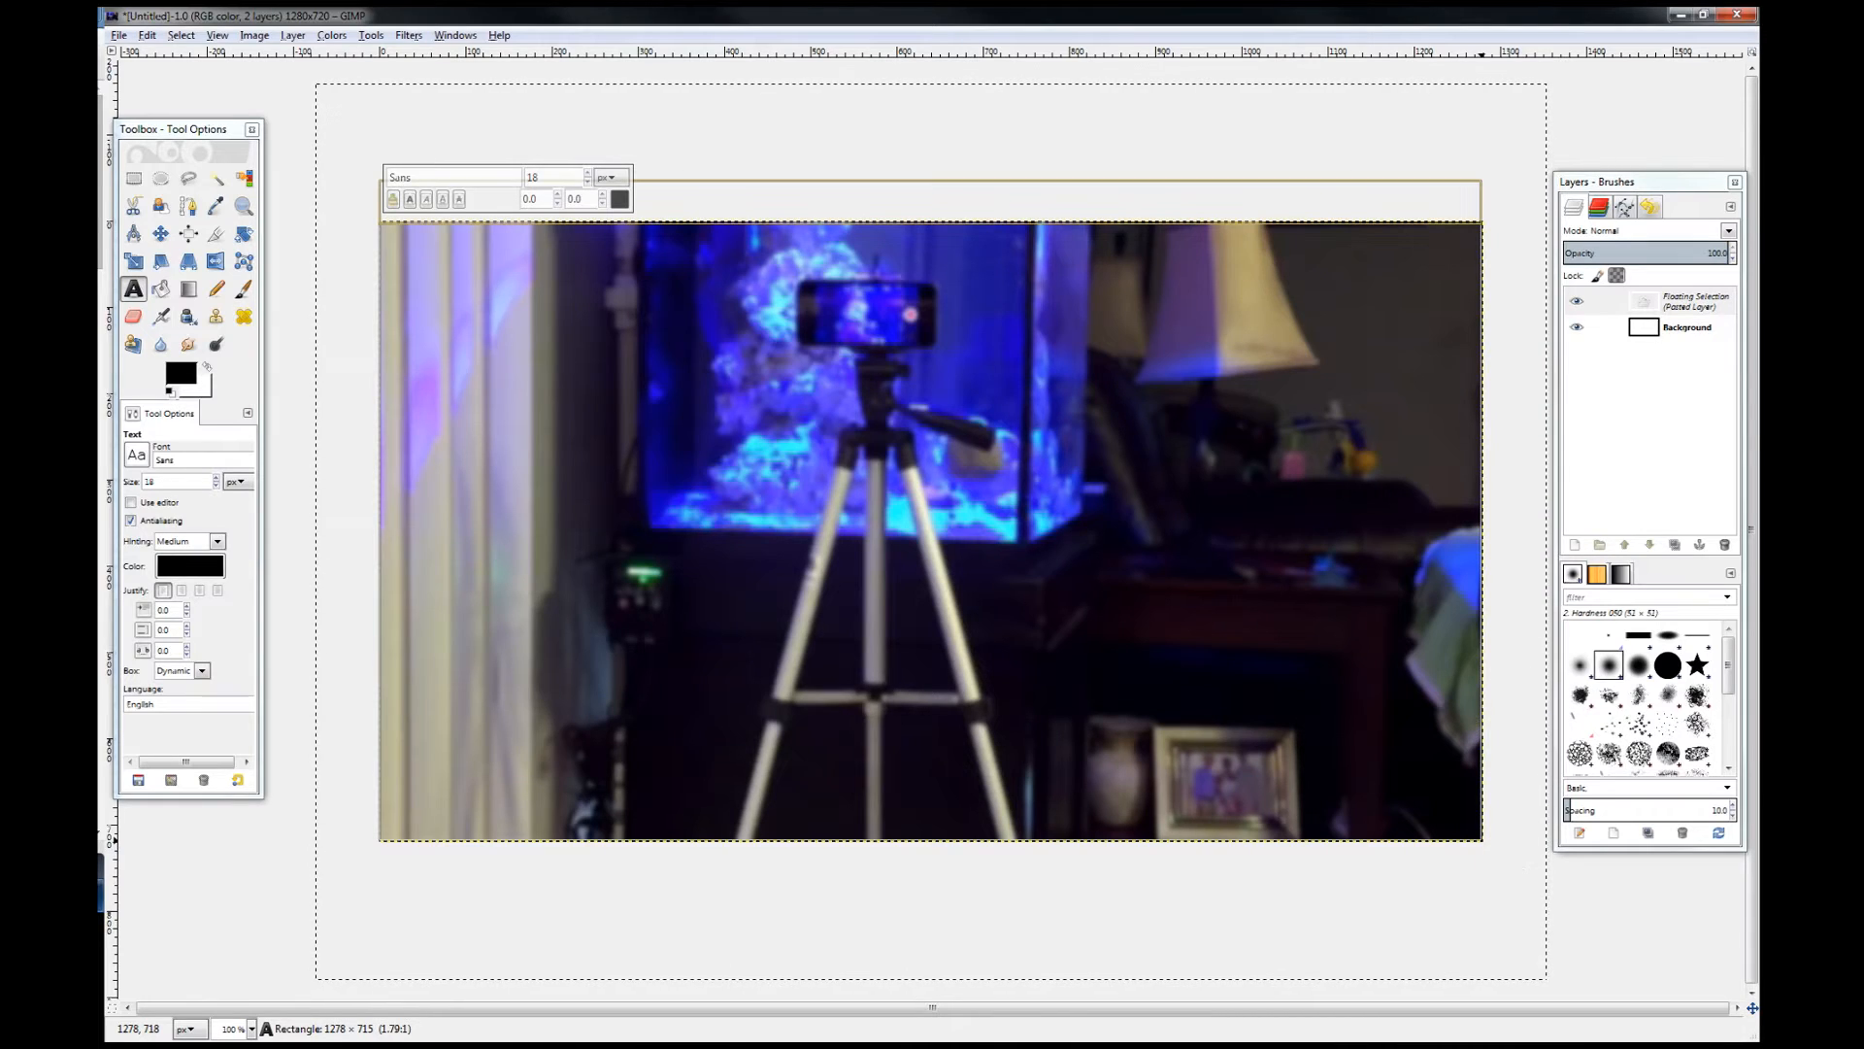
type("The 12 Dollar")
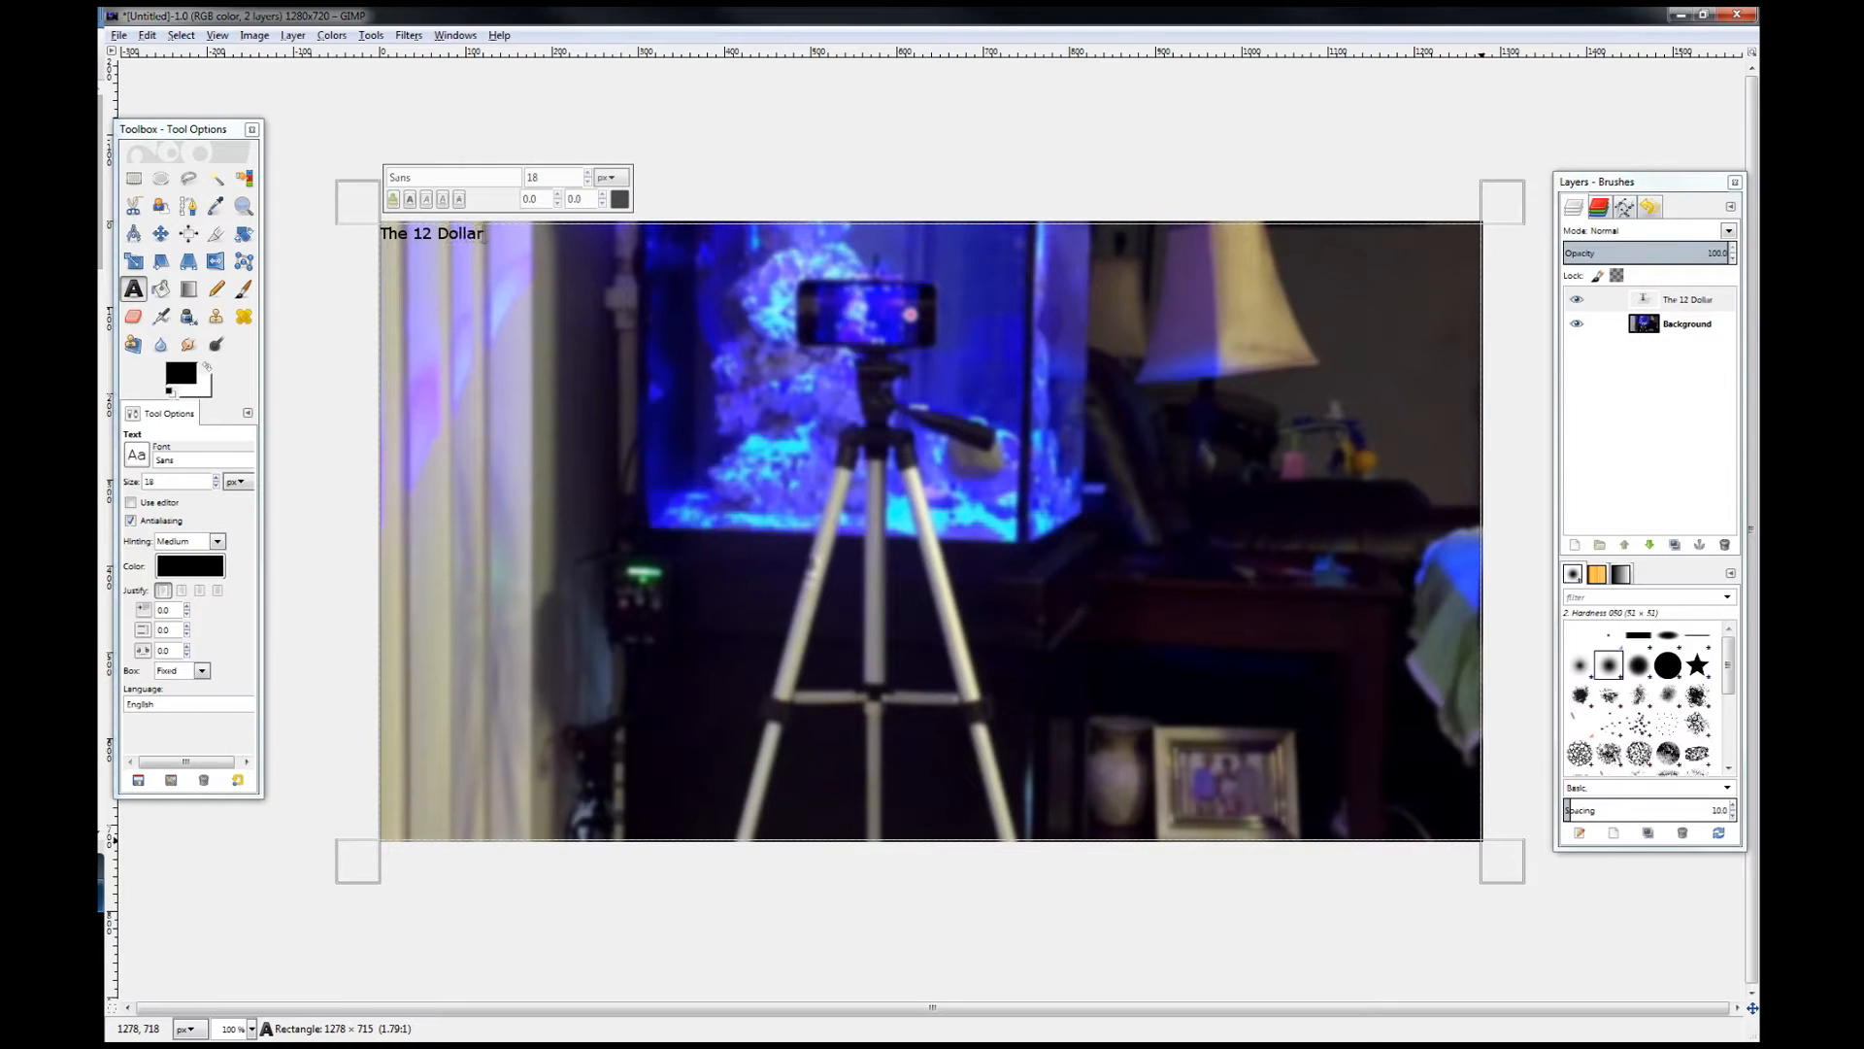
key("Return")
type("Tripo")
type("d")
type("Produce")
type(" Better Content")
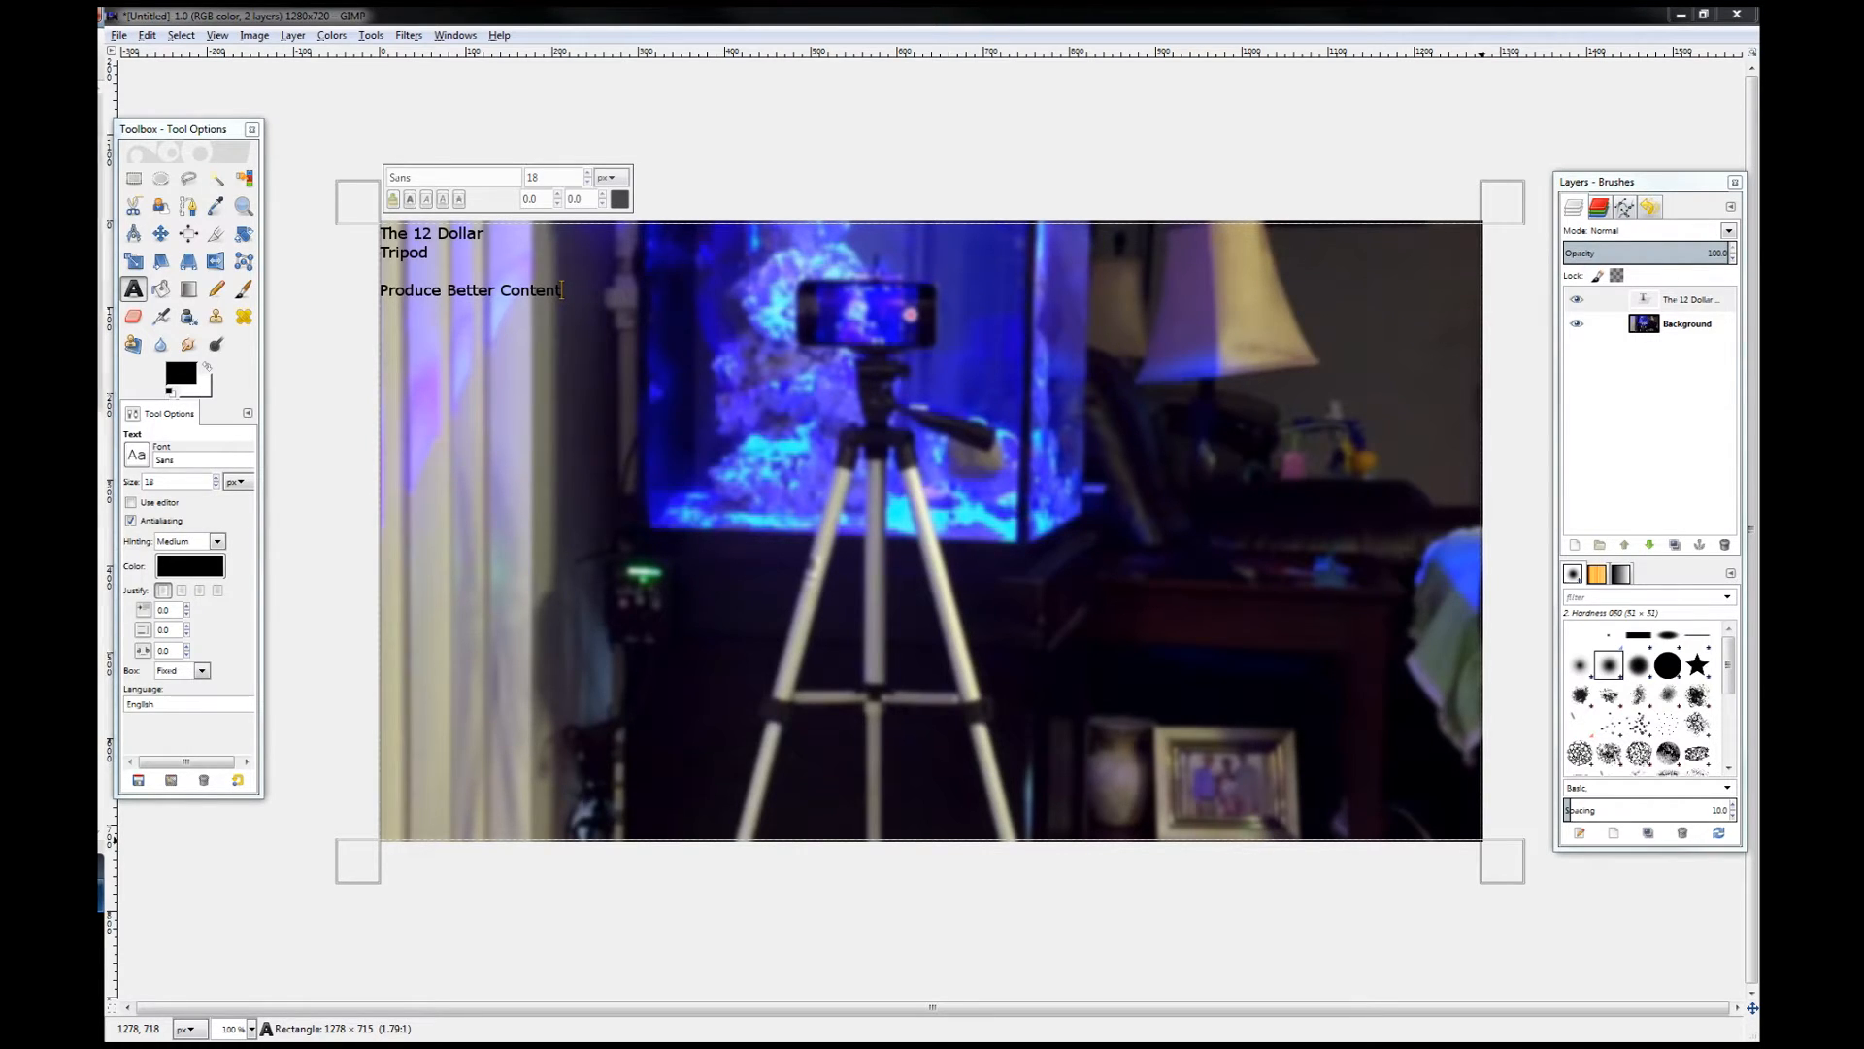
Step: Centre all lines of the text and set their font to American Captain
left_click_drag(561, 290, 366, 227)
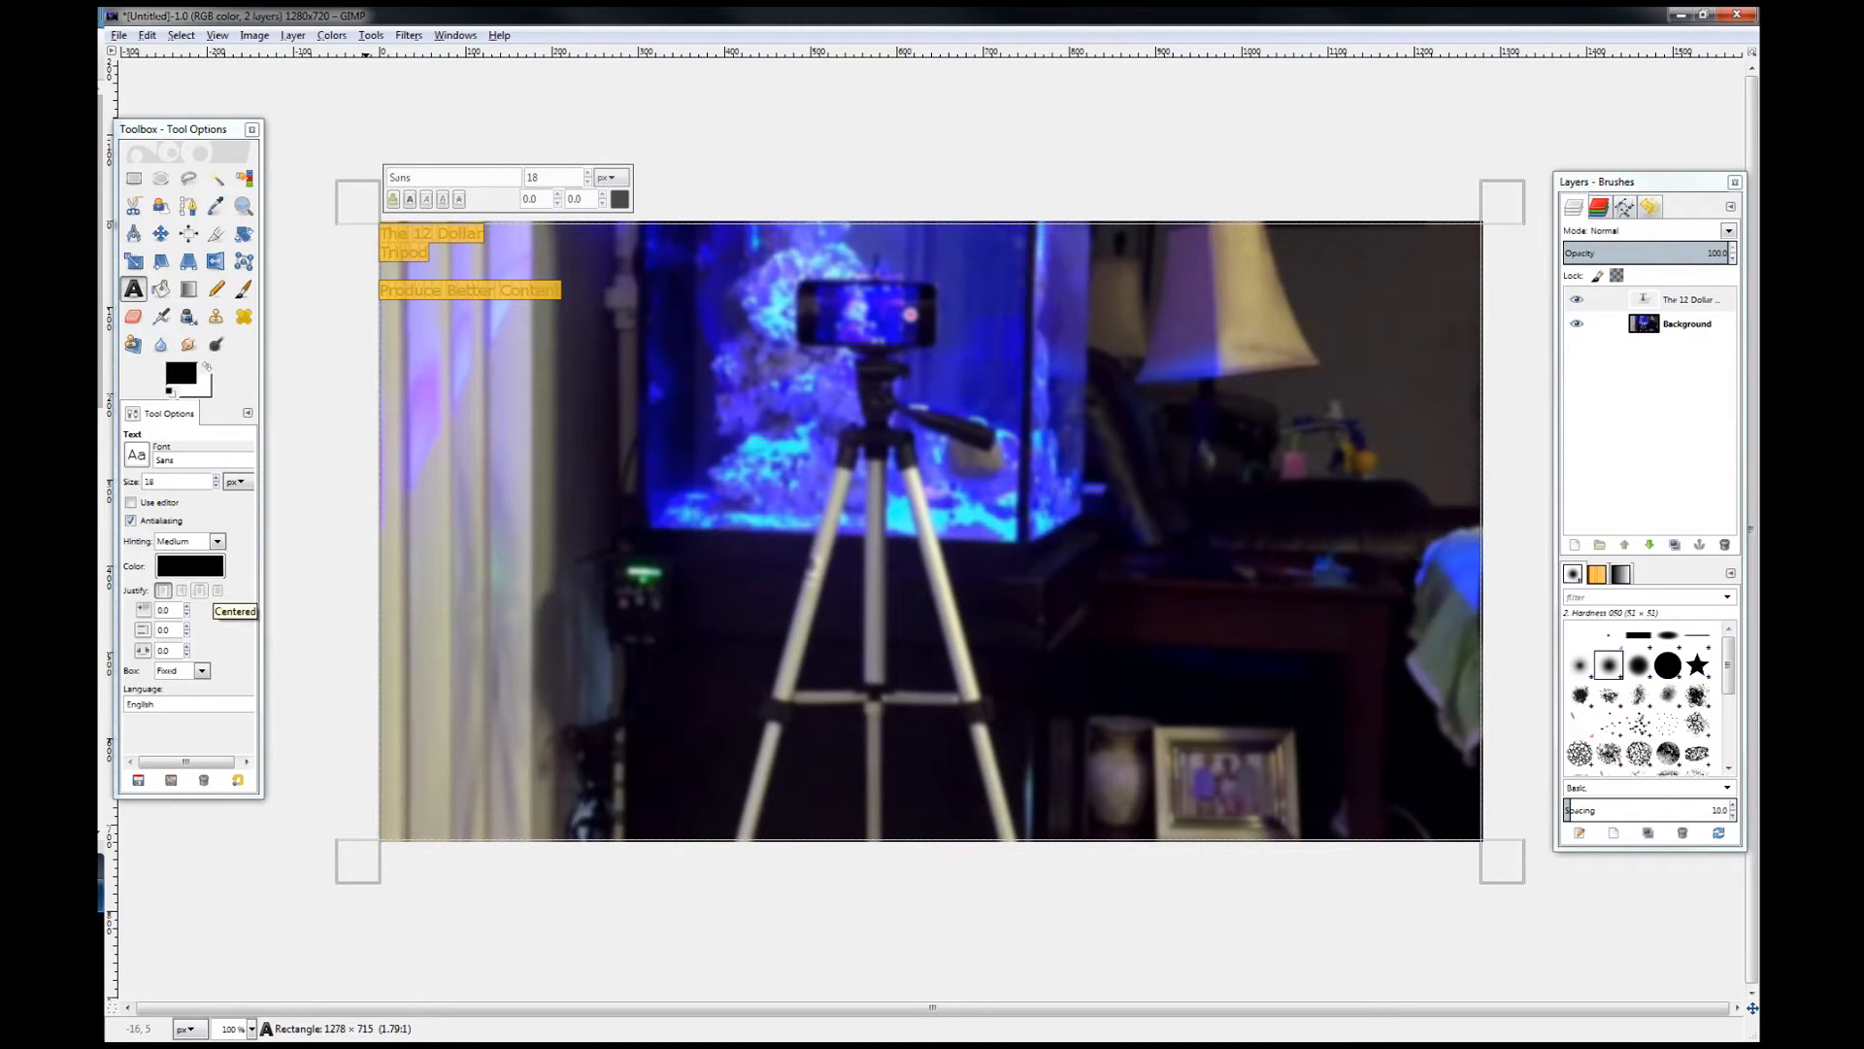
left_click(199, 590)
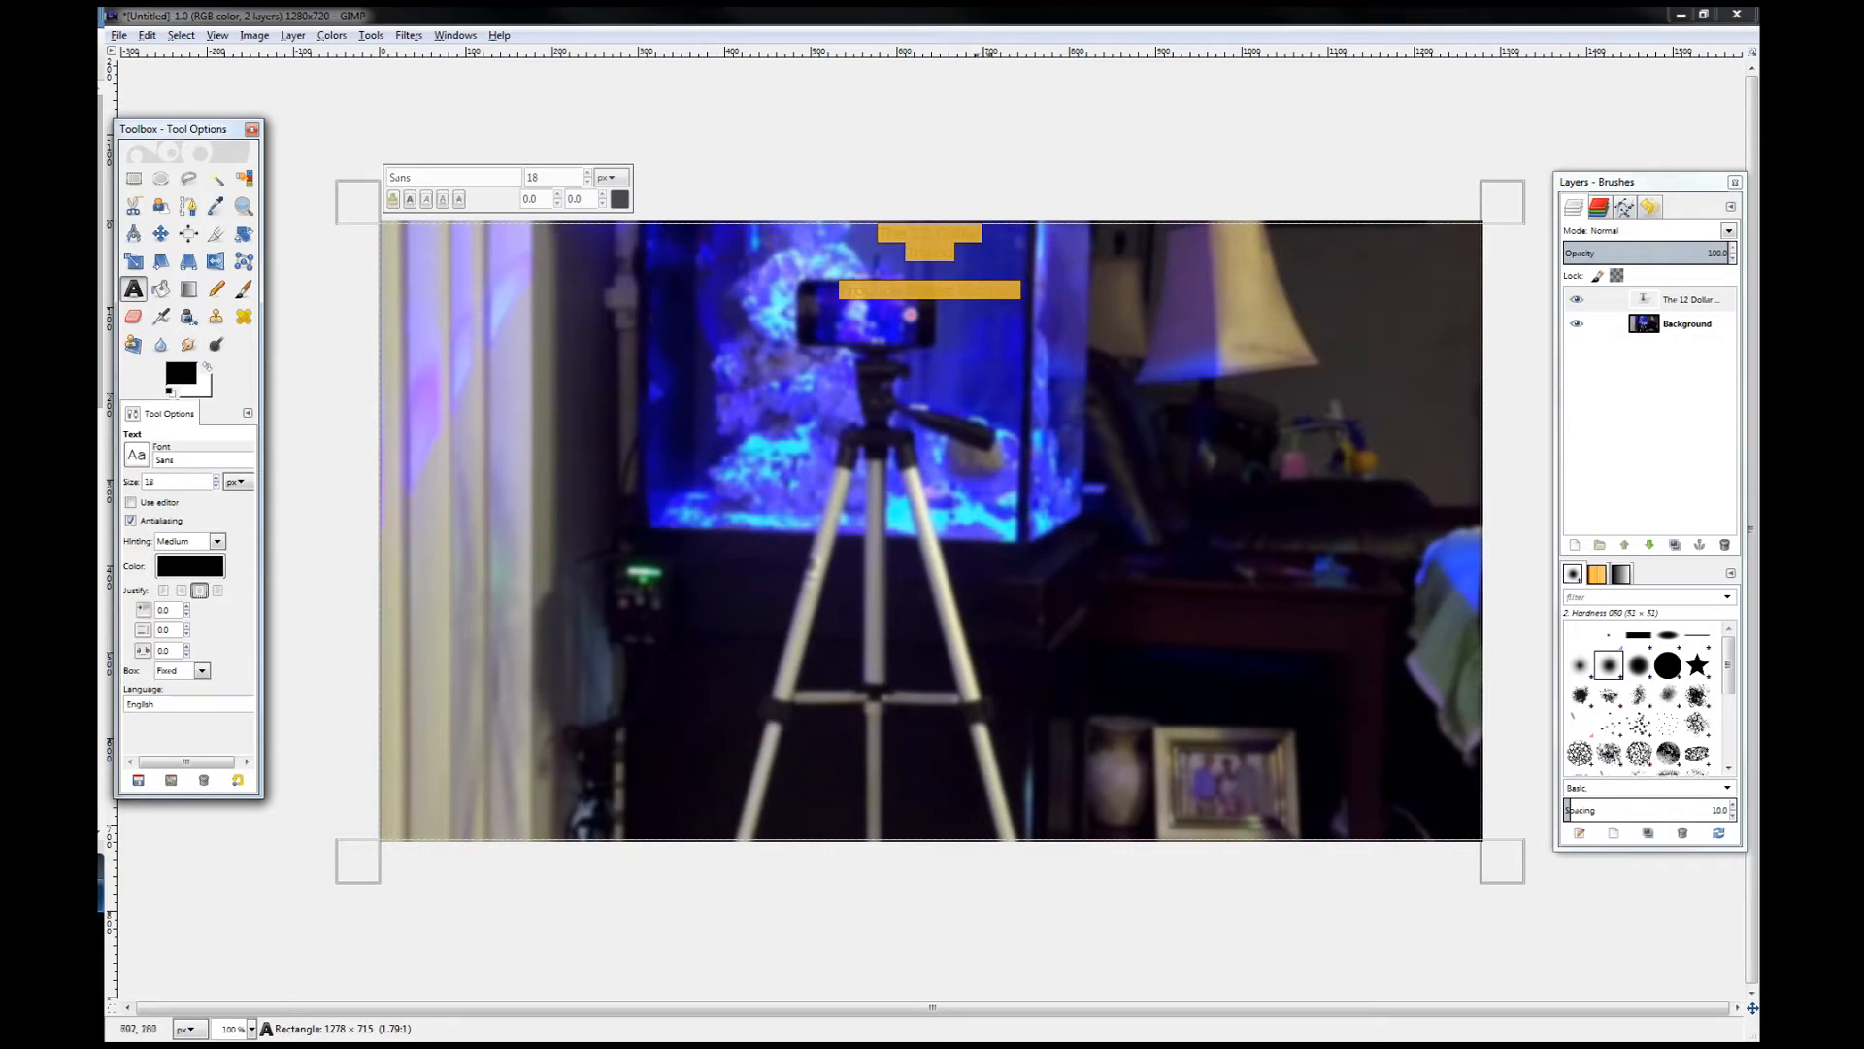
left_click(989, 290)
left_click_drag(1021, 289, 874, 237)
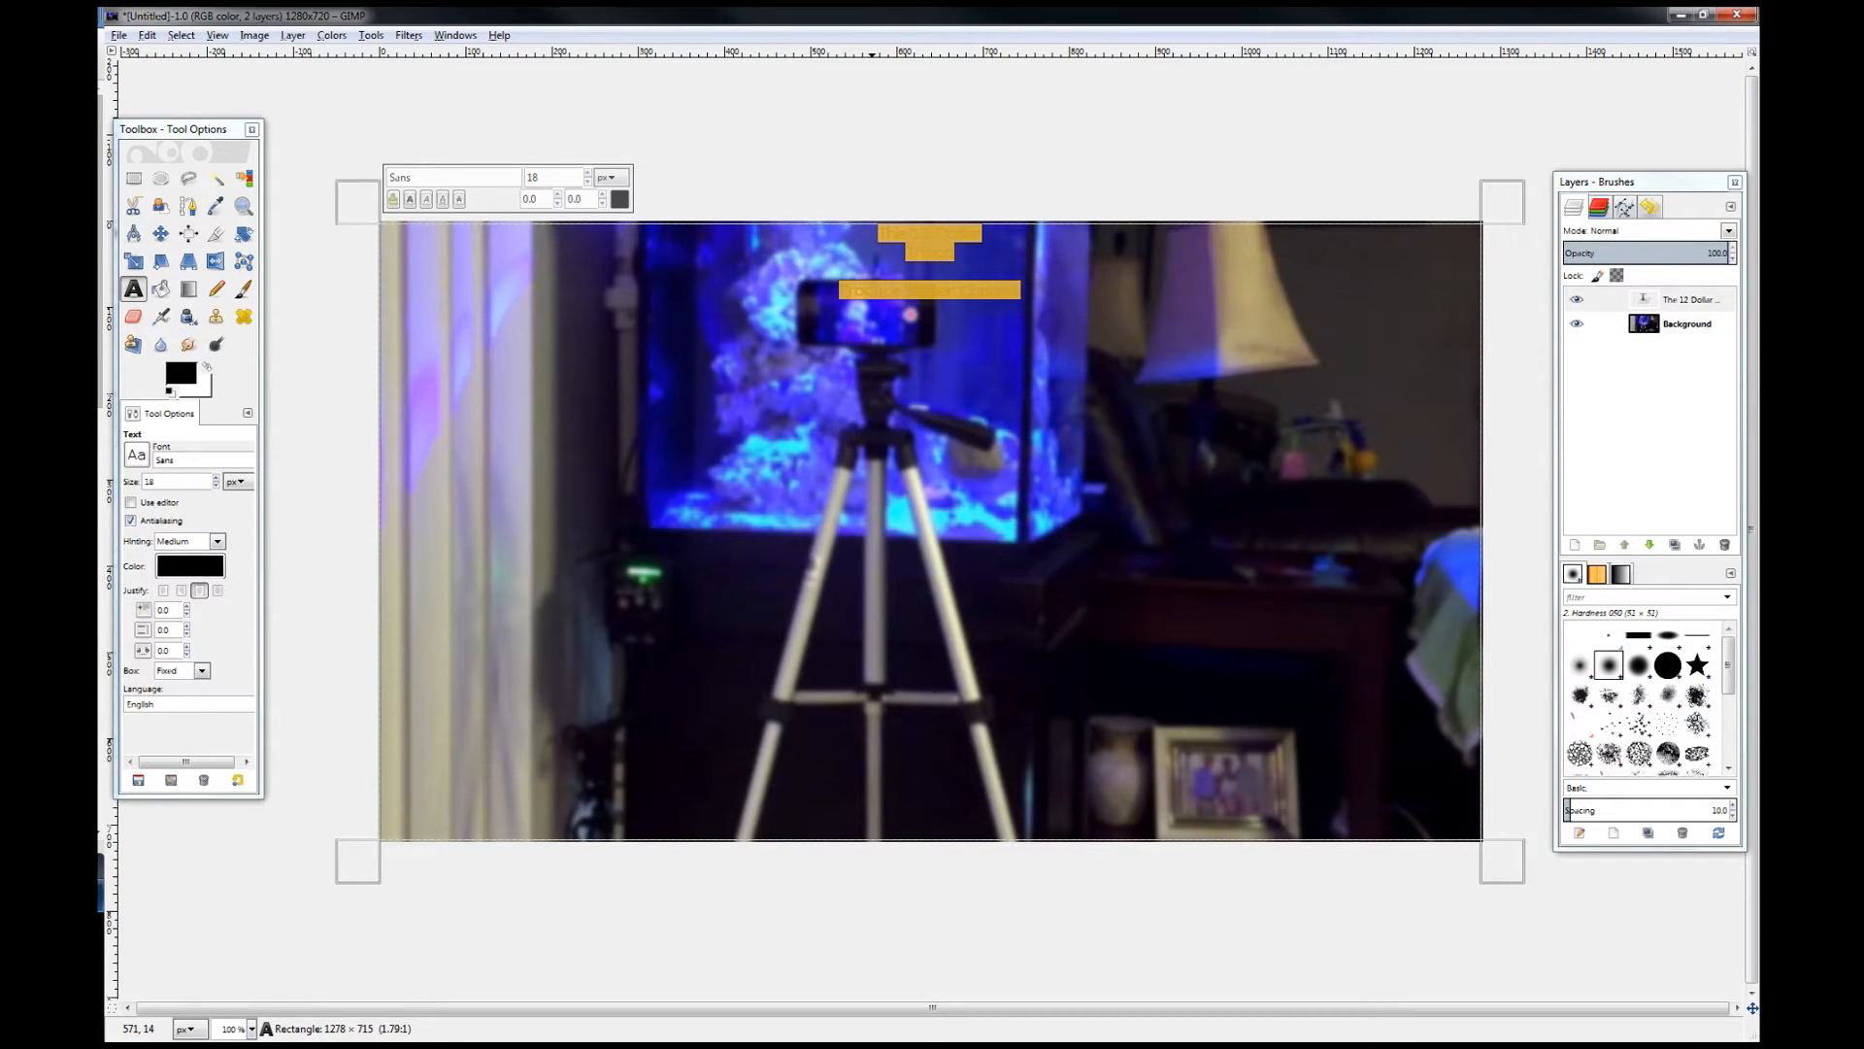
double_click(400, 177)
type("A")
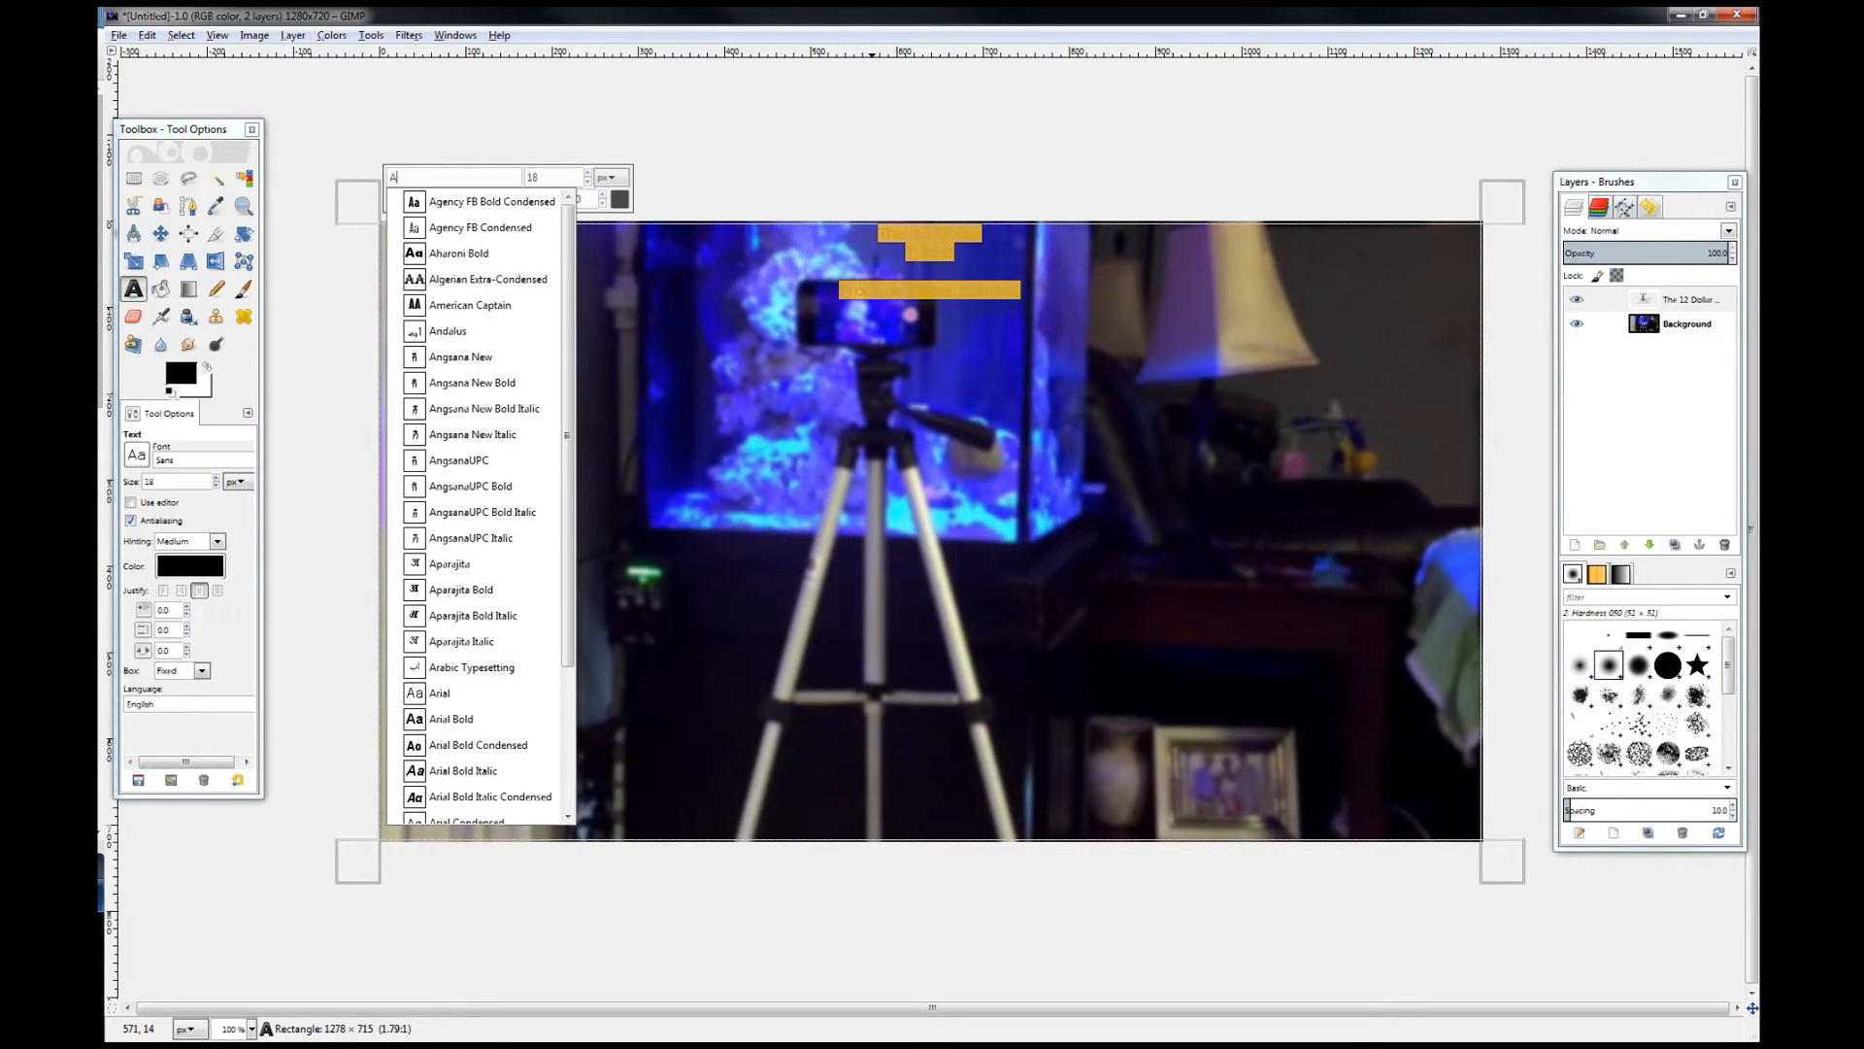
left_click(470, 305)
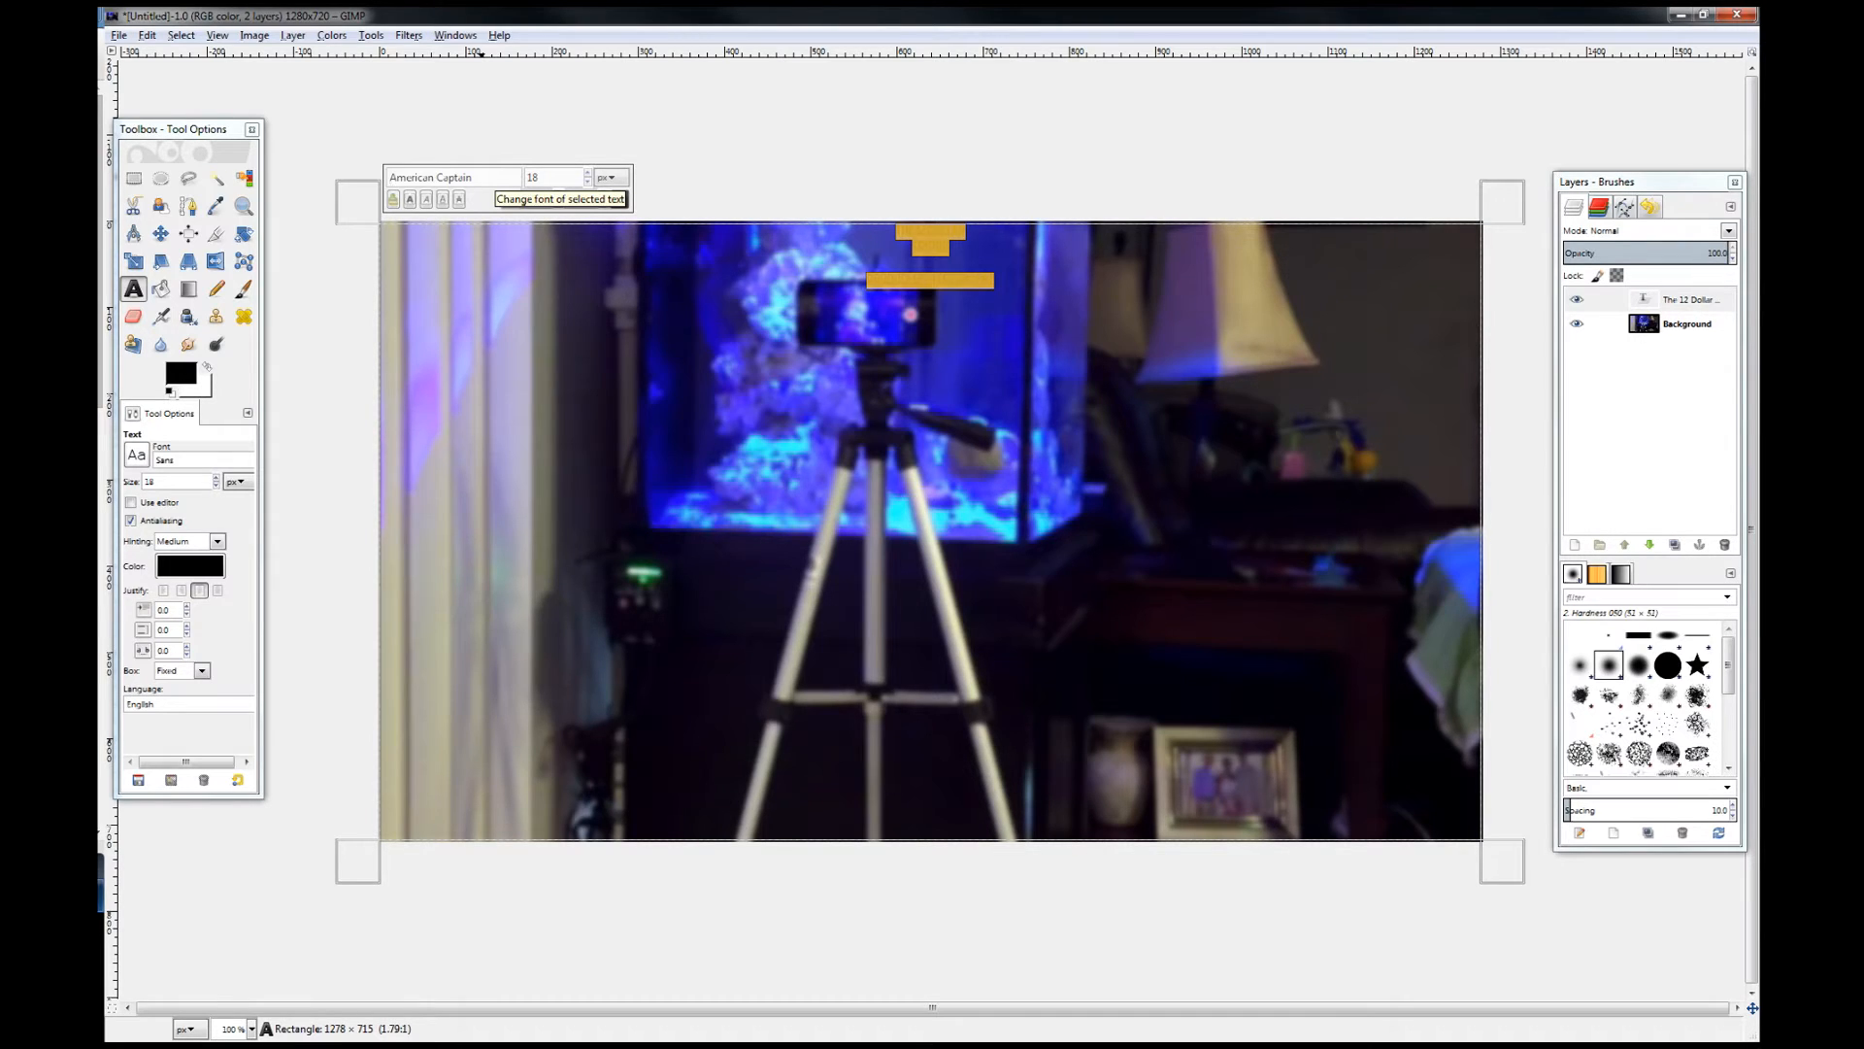
Step: Set the size of the "The 12 Dollar Tripod" lines to 280 px
left_click(1009, 255)
left_click_drag(950, 249, 892, 235)
left_click(587, 172)
left_click(587, 172)
left_click(588, 172)
left_click(587, 172)
left_click(588, 172)
left_click(587, 172)
left_click(587, 171)
left_click(587, 172)
left_click(588, 172)
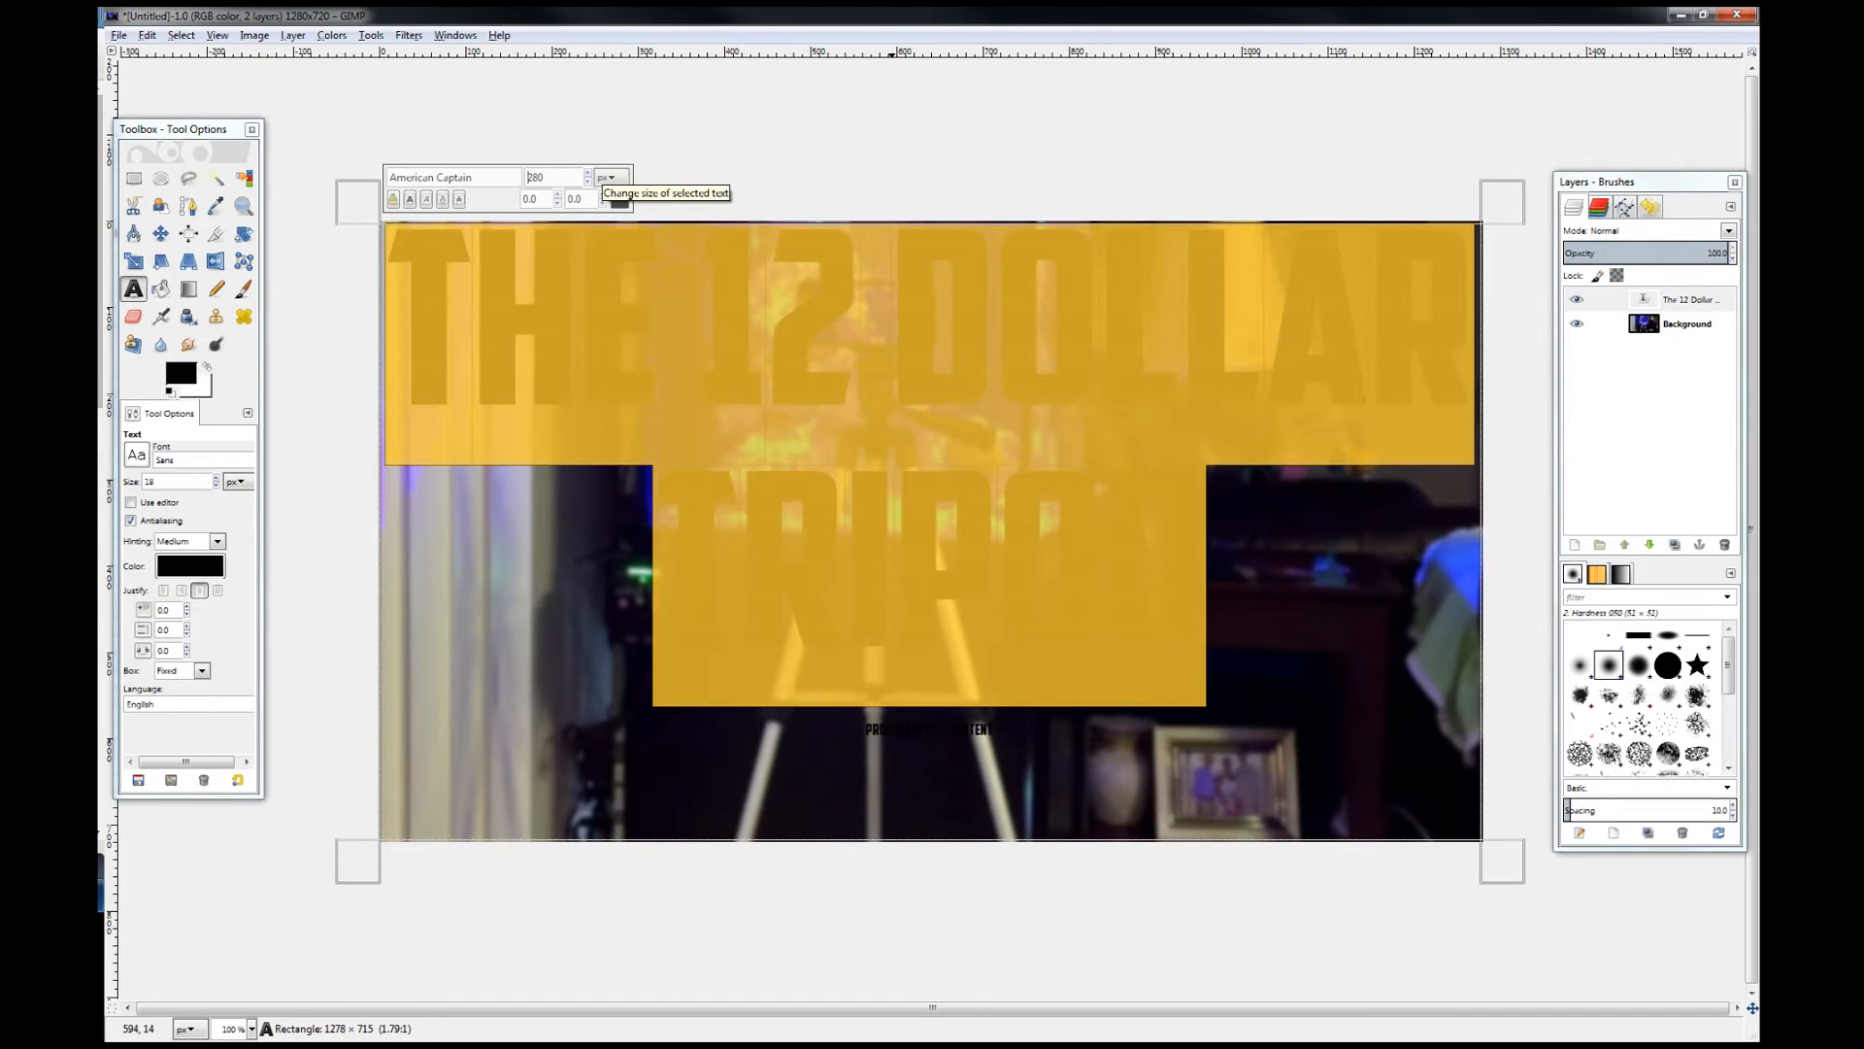
Step: Set the size of the "Produce Better Content" line to 101 px
left_click_drag(997, 730, 854, 723)
left_click(588, 172)
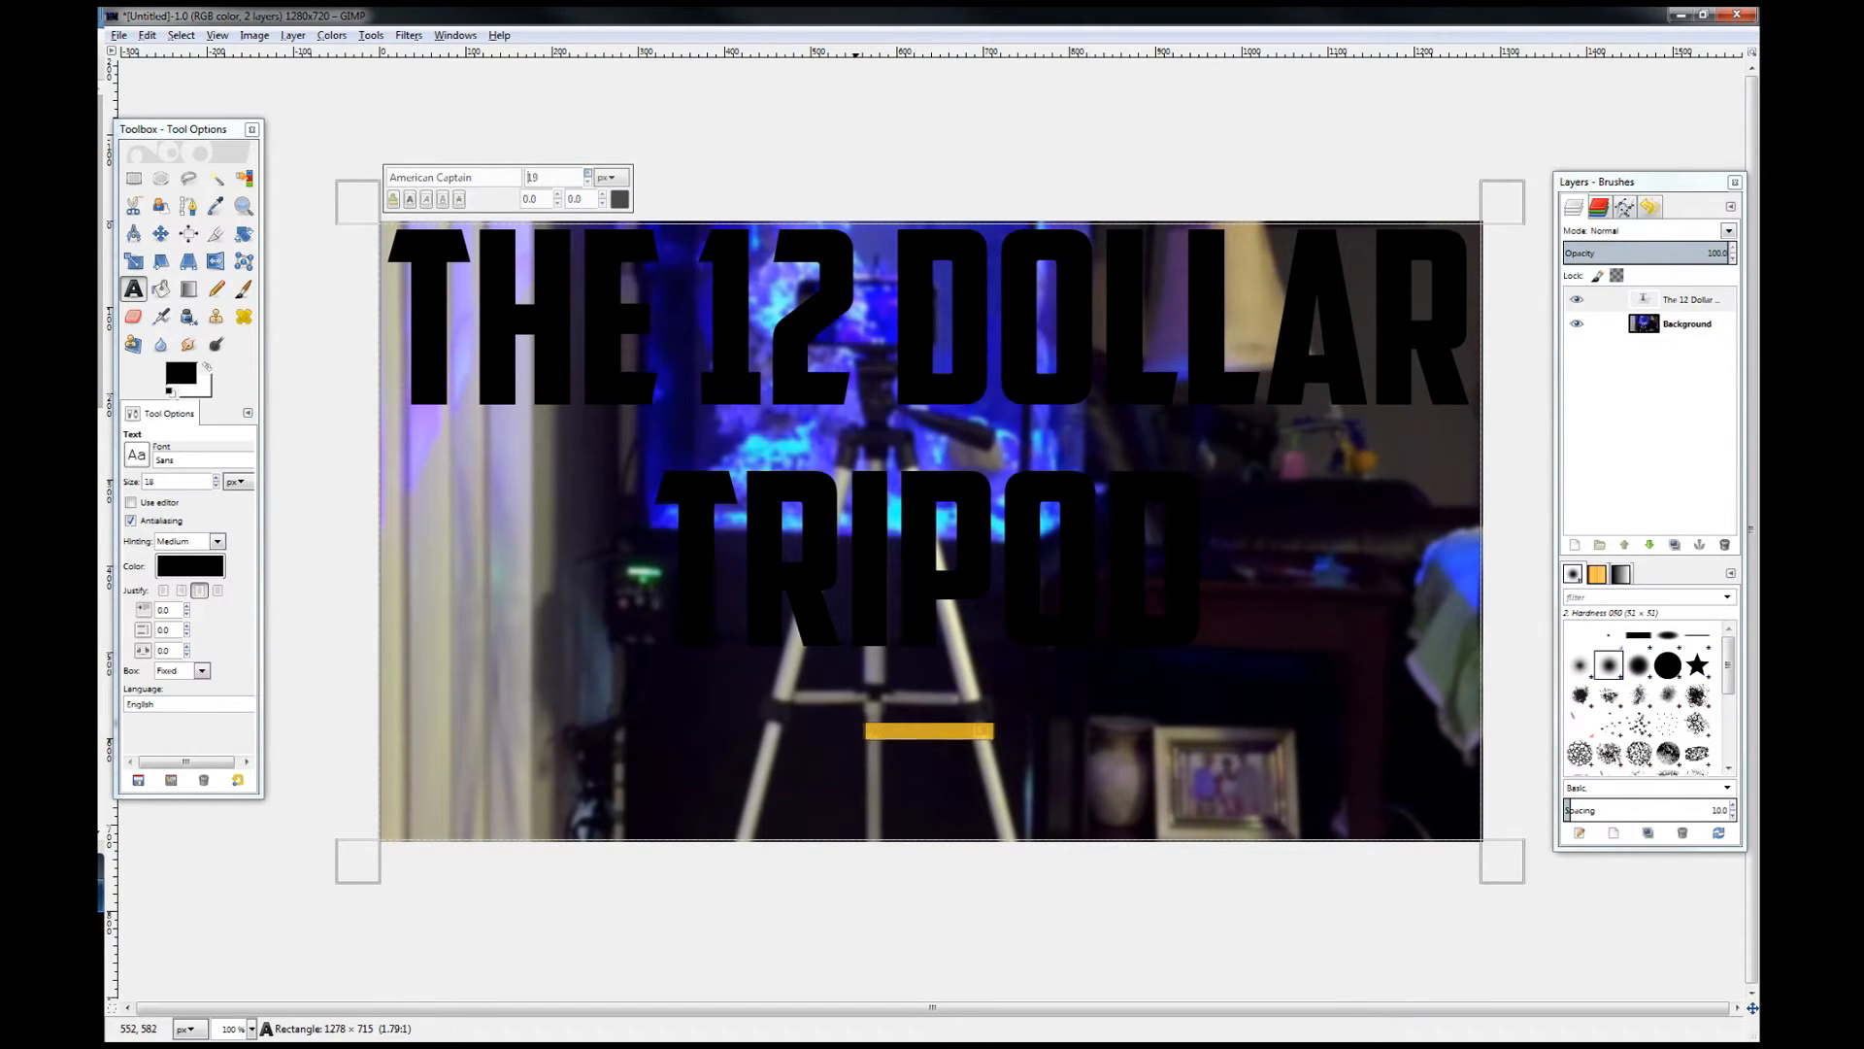
left_click(588, 172)
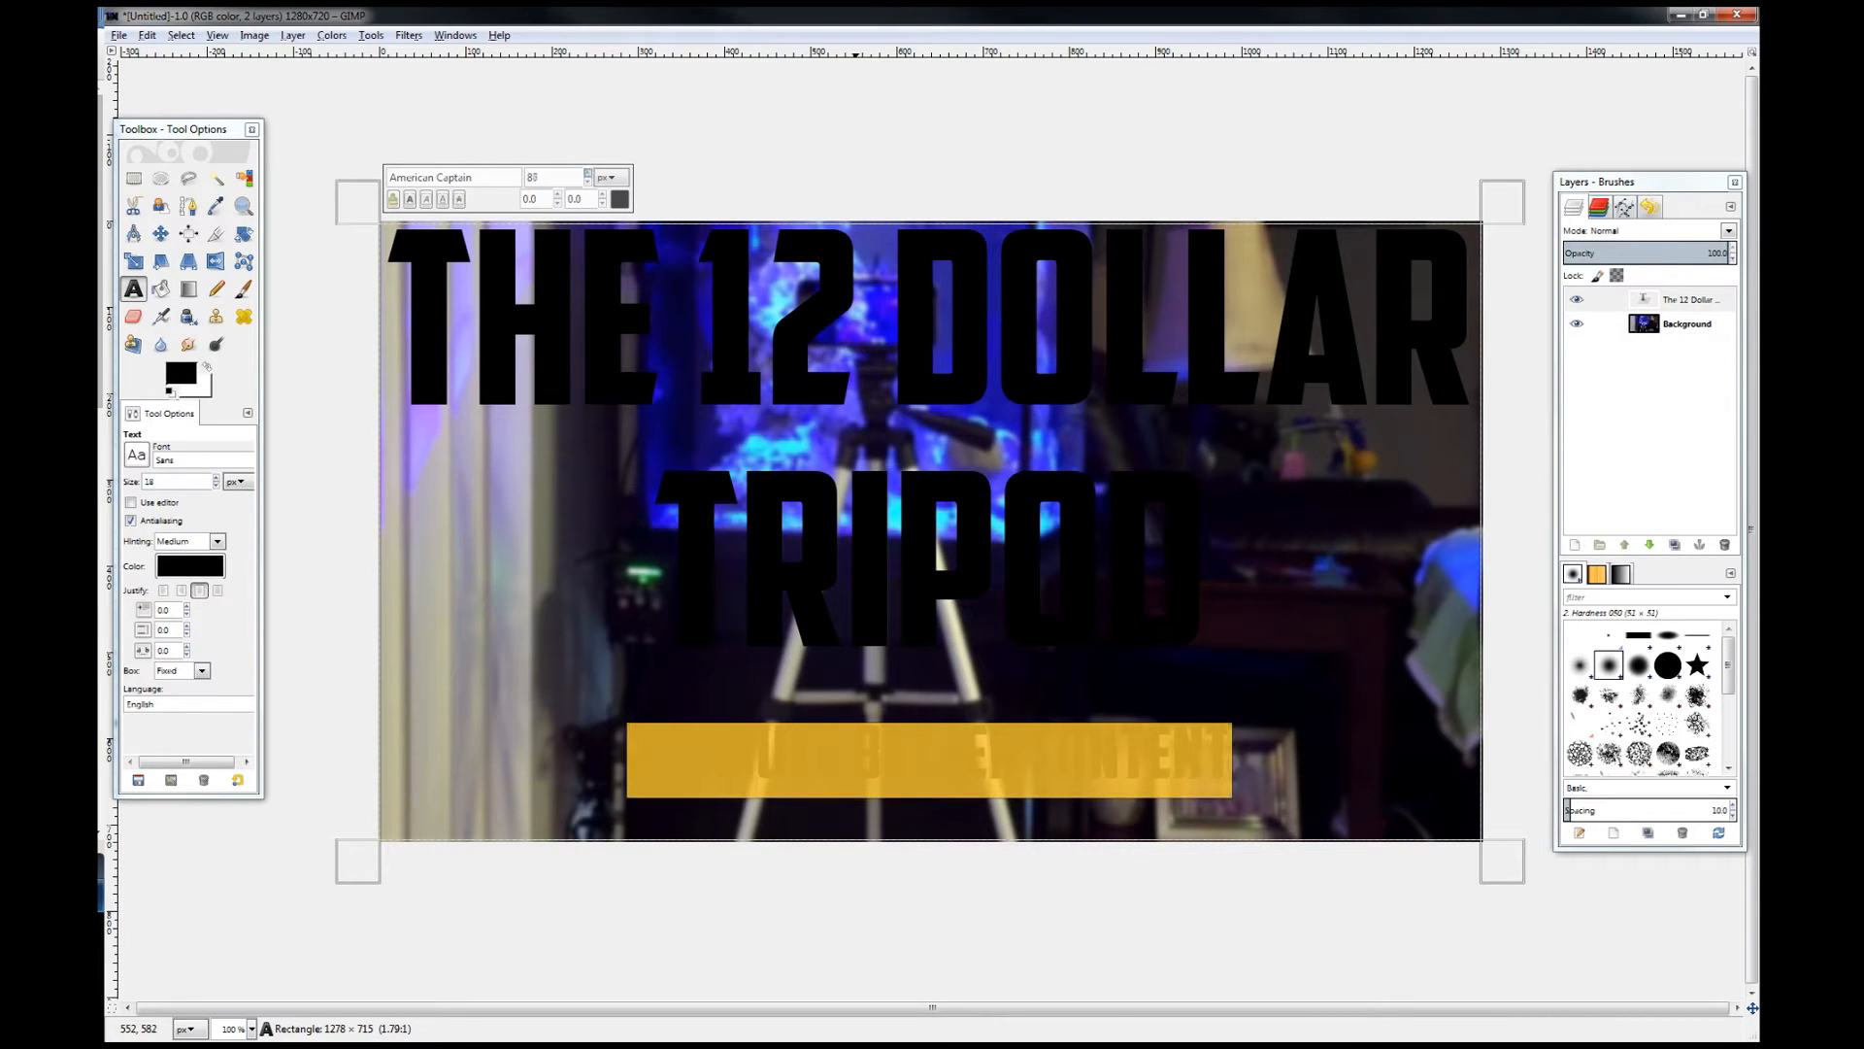
left_click(587, 172)
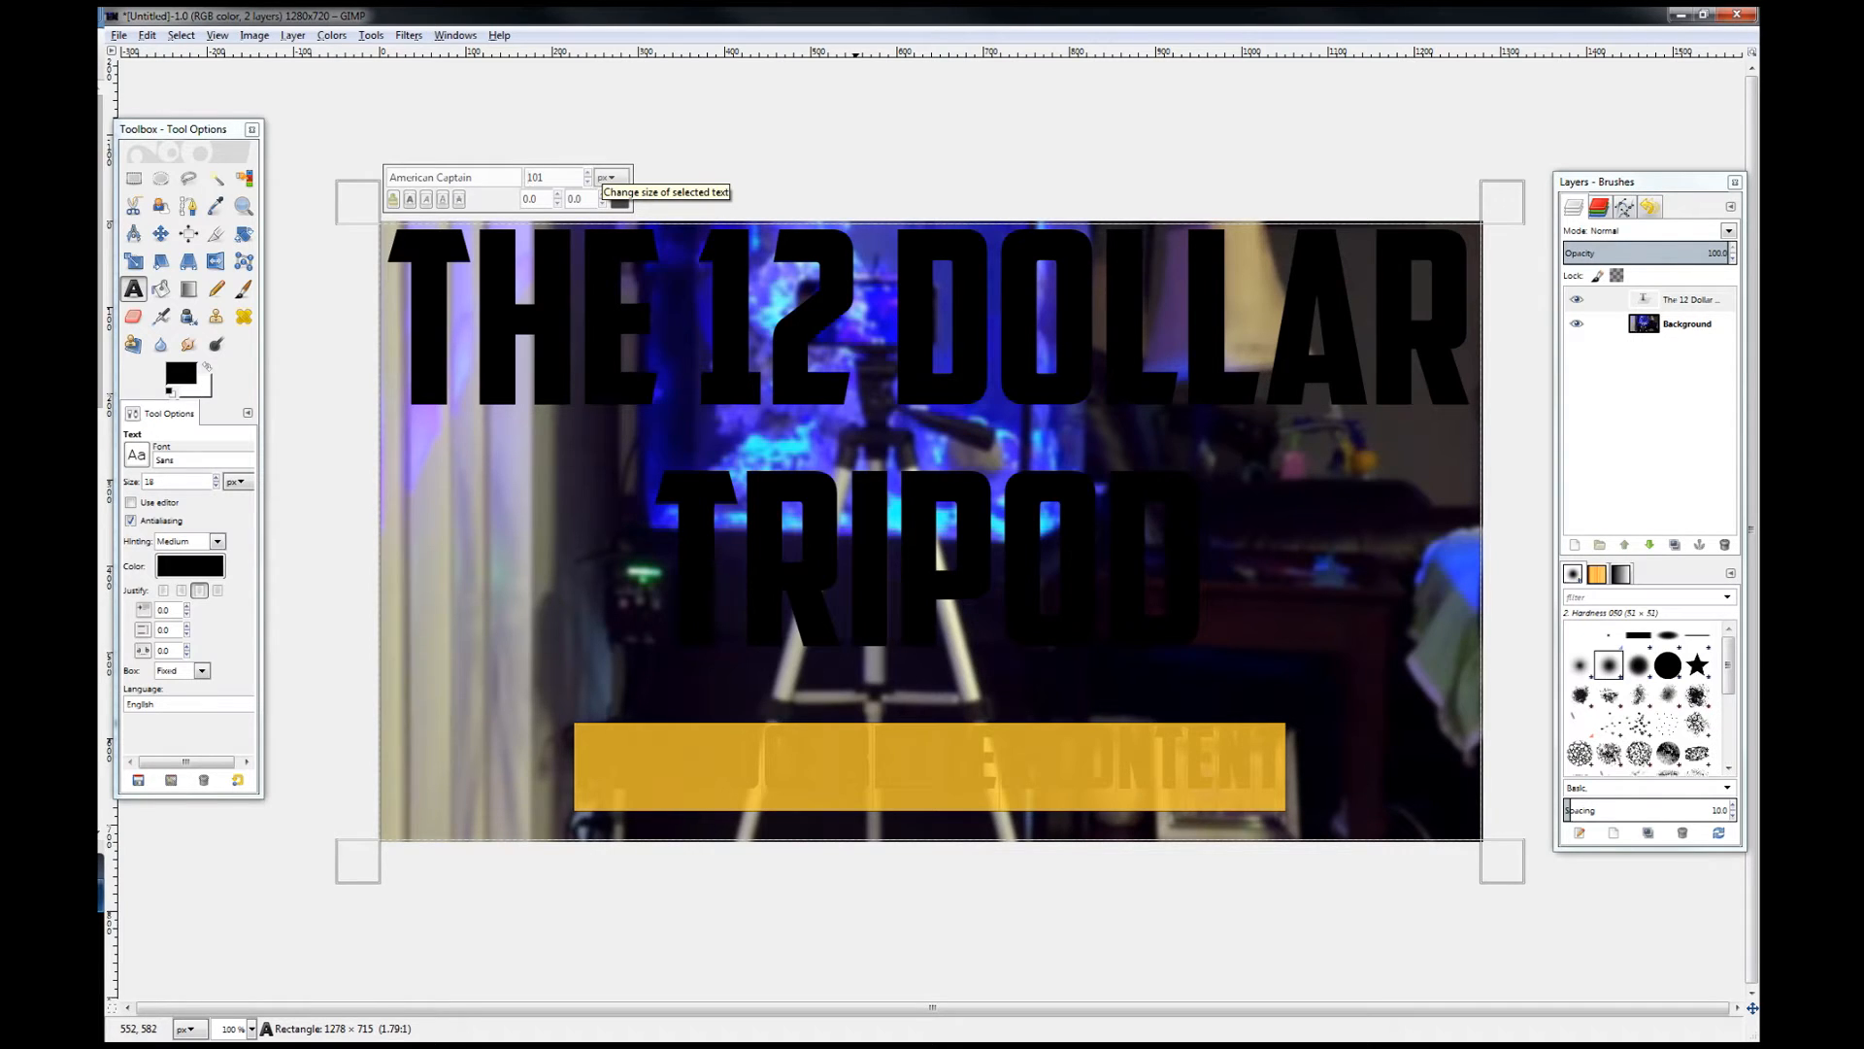
Step: Select all of the text and change its colour to red f80404
left_click(1207, 584)
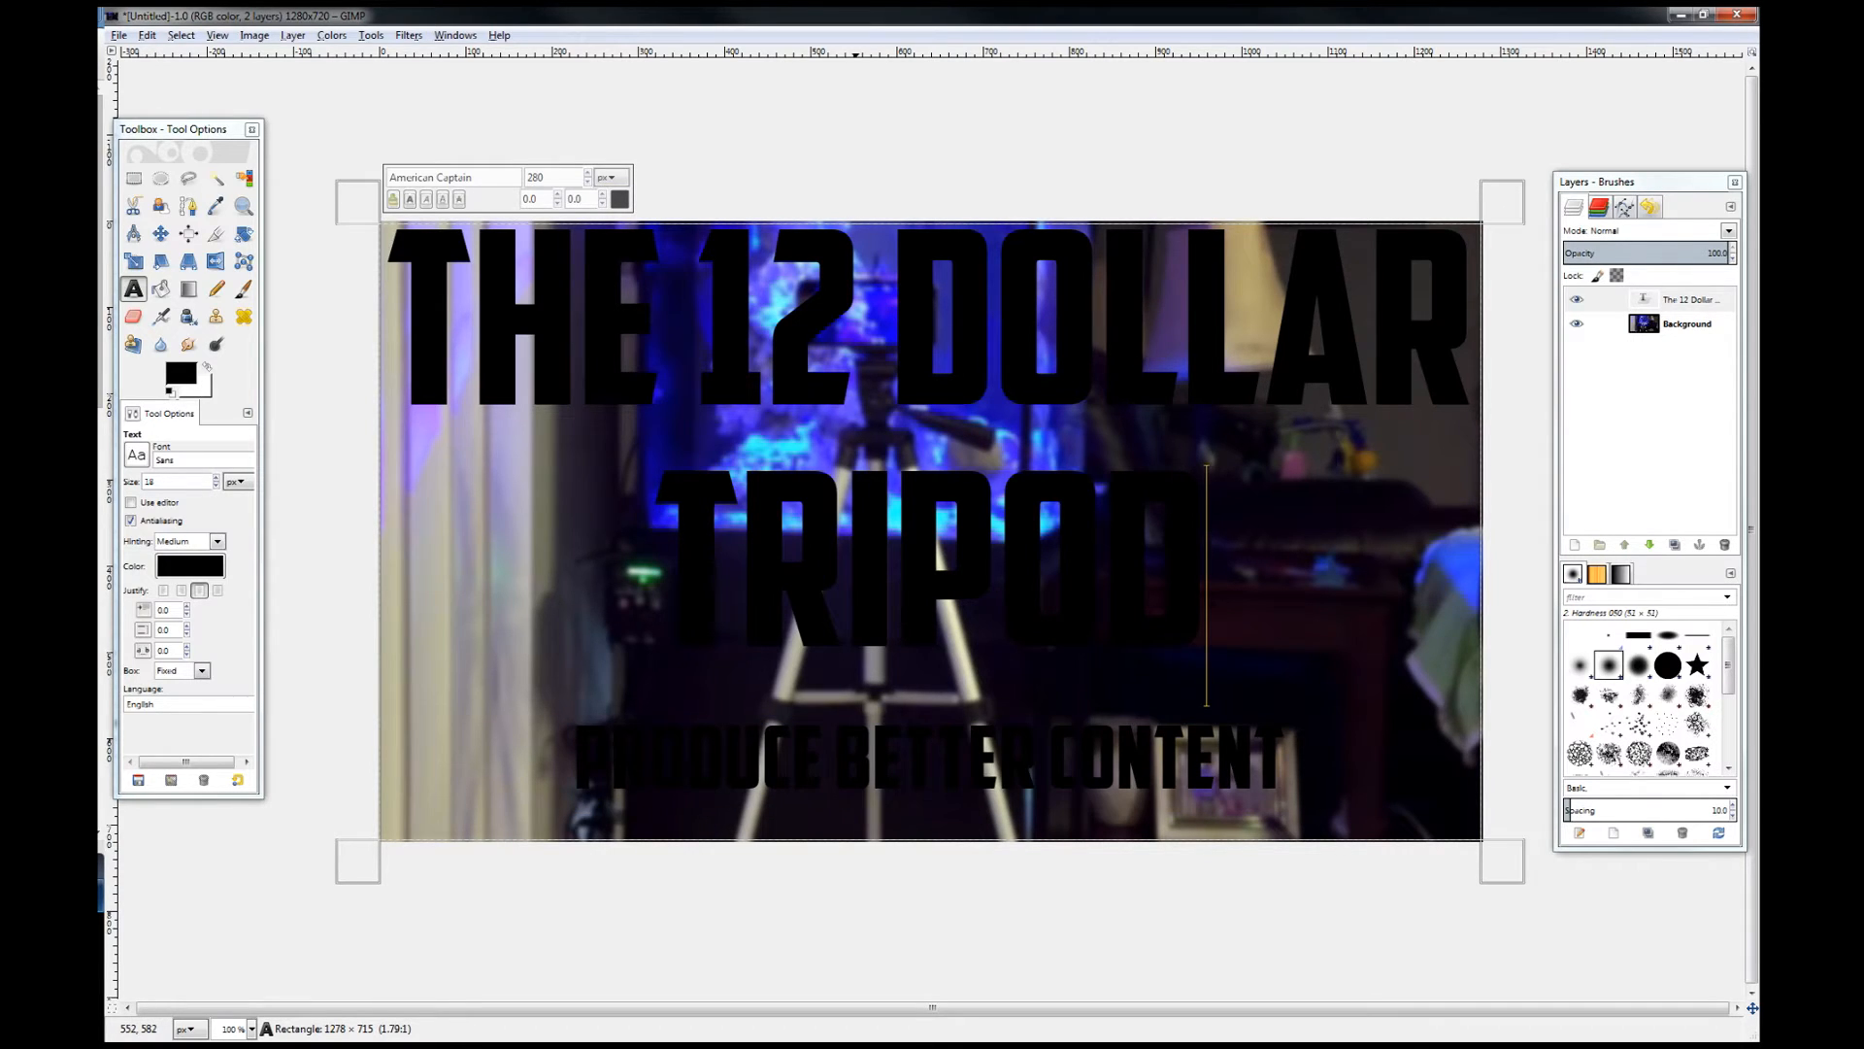
left_click_drag(1284, 767, 515, 356)
key("ctrl+a")
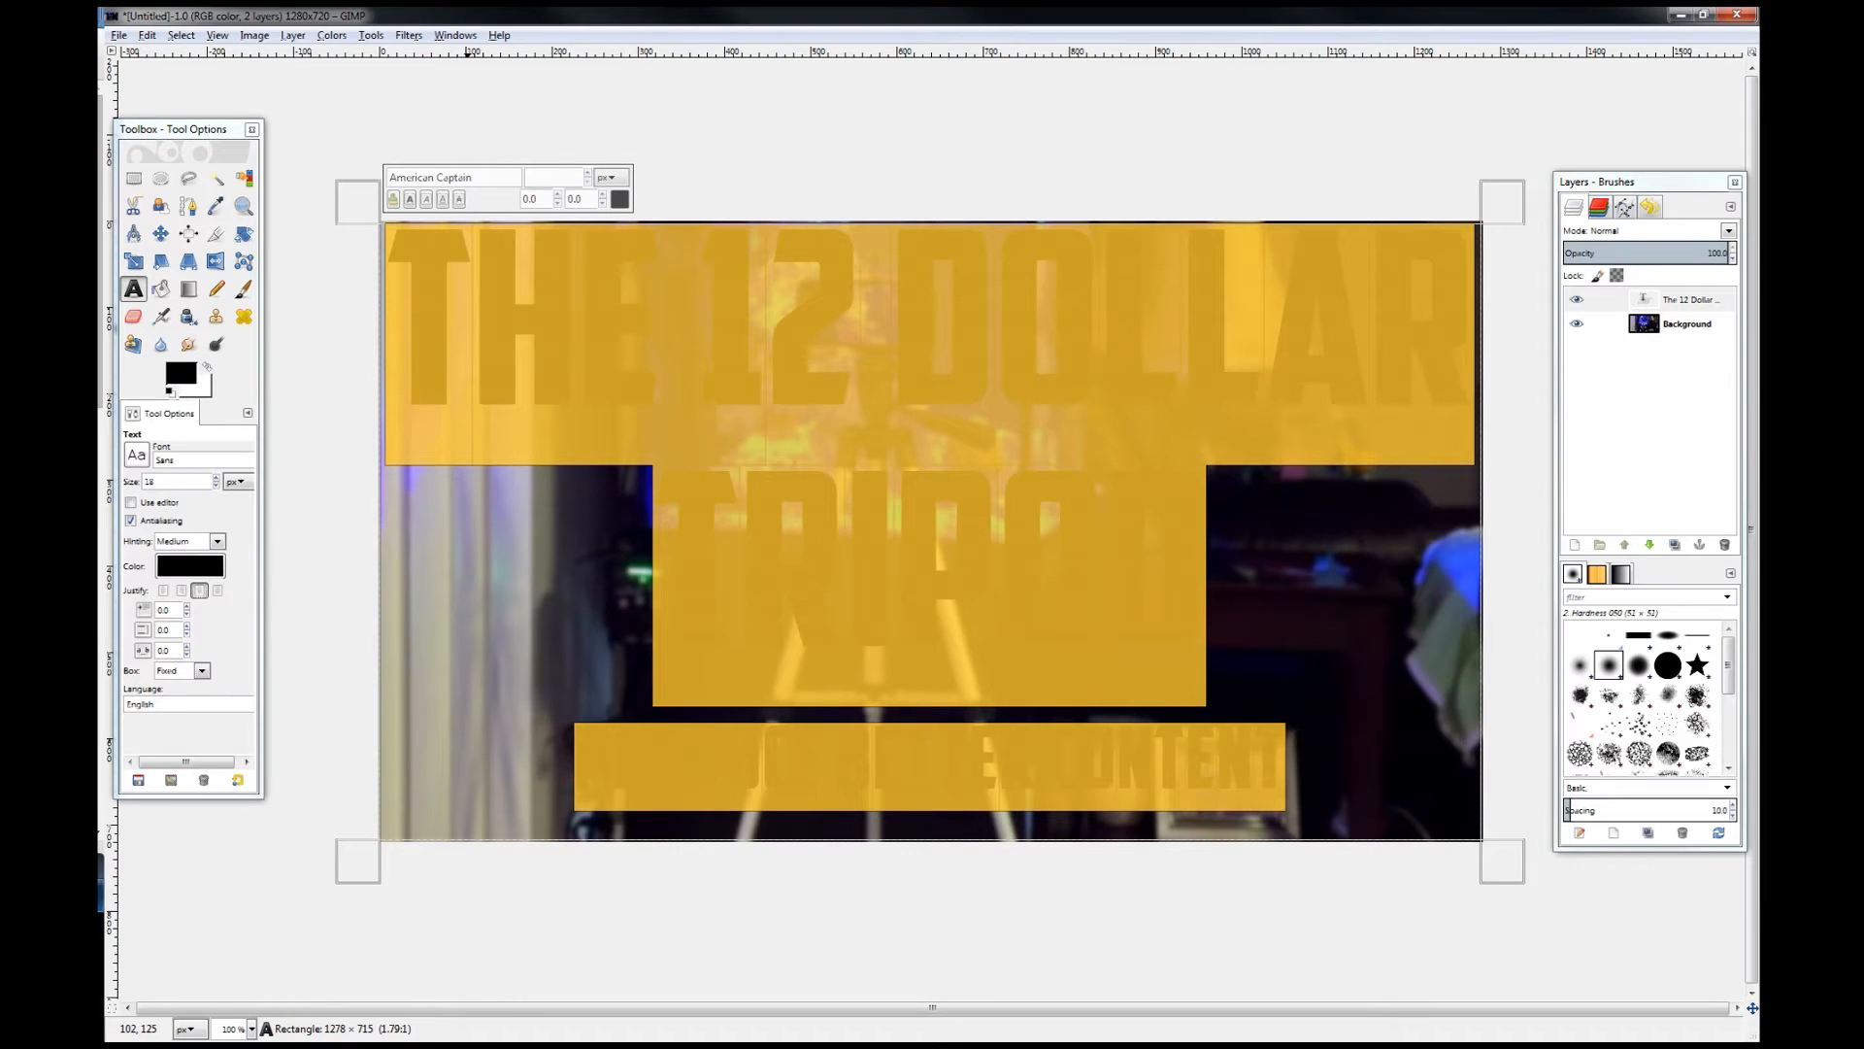
left_click(180, 373)
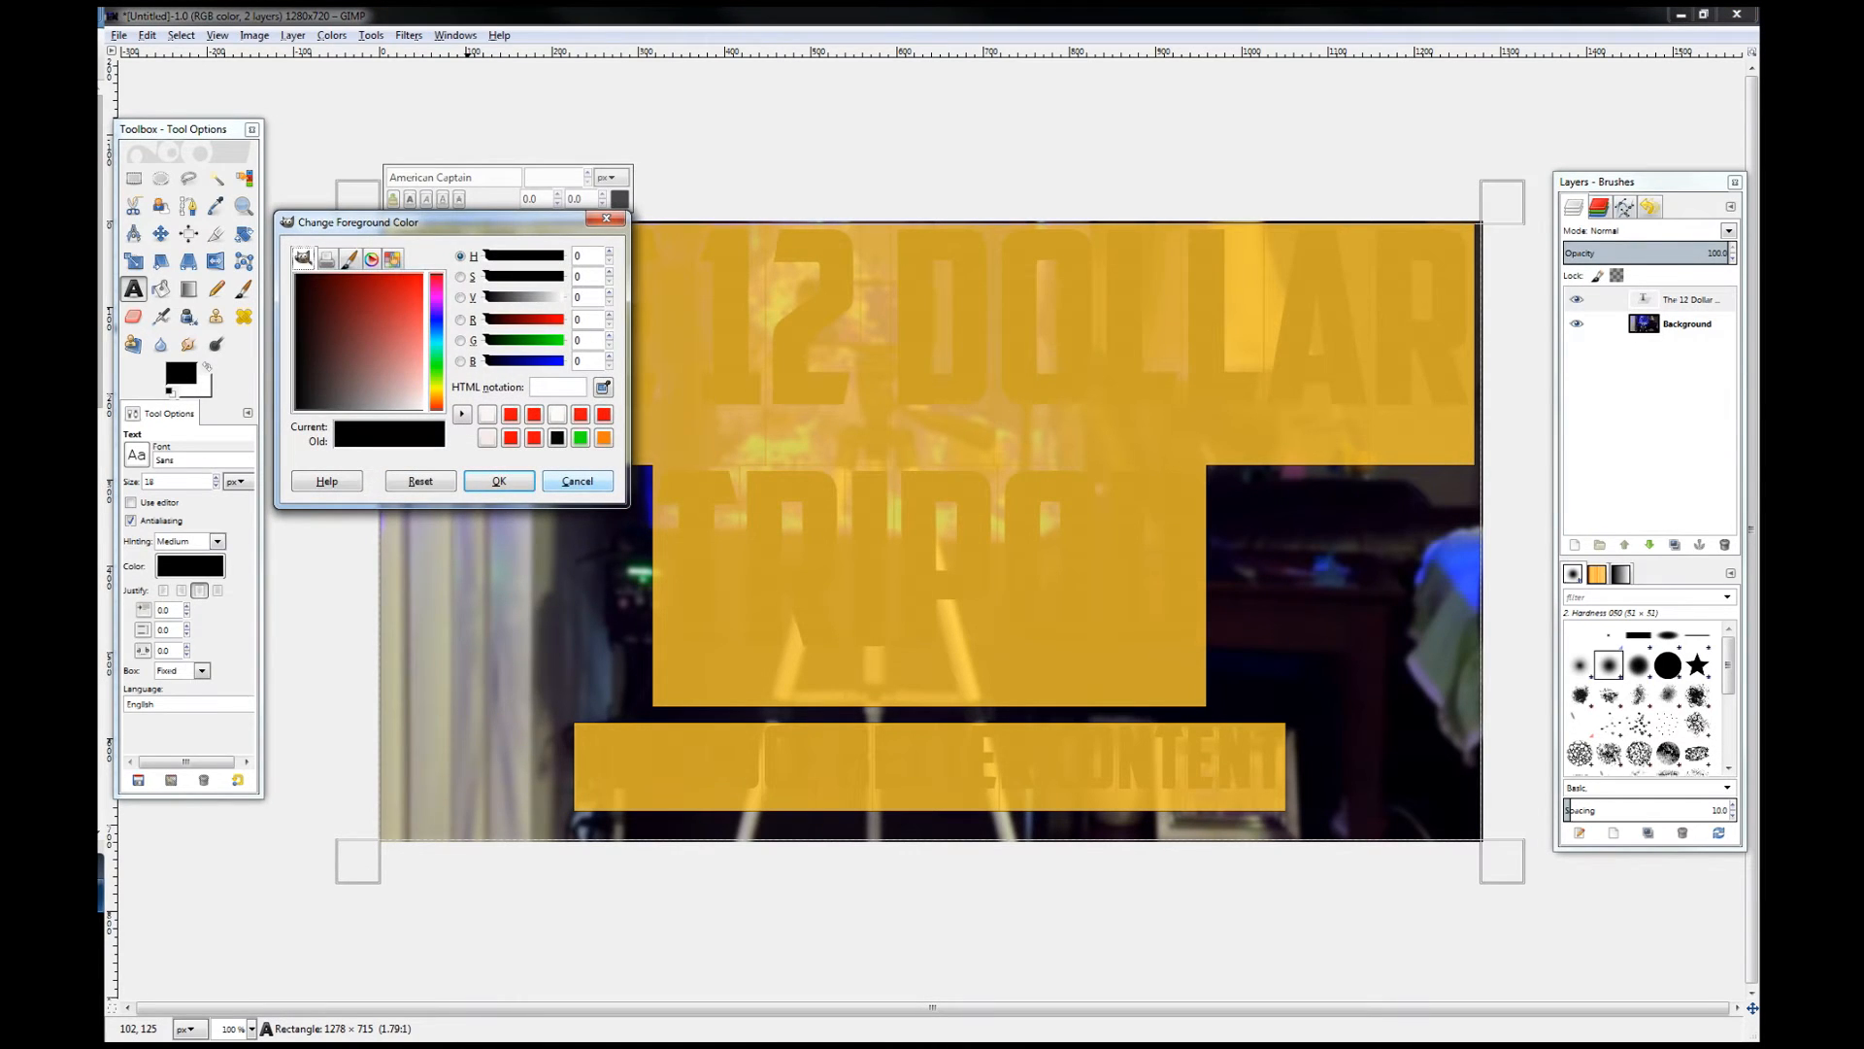
left_click(577, 481)
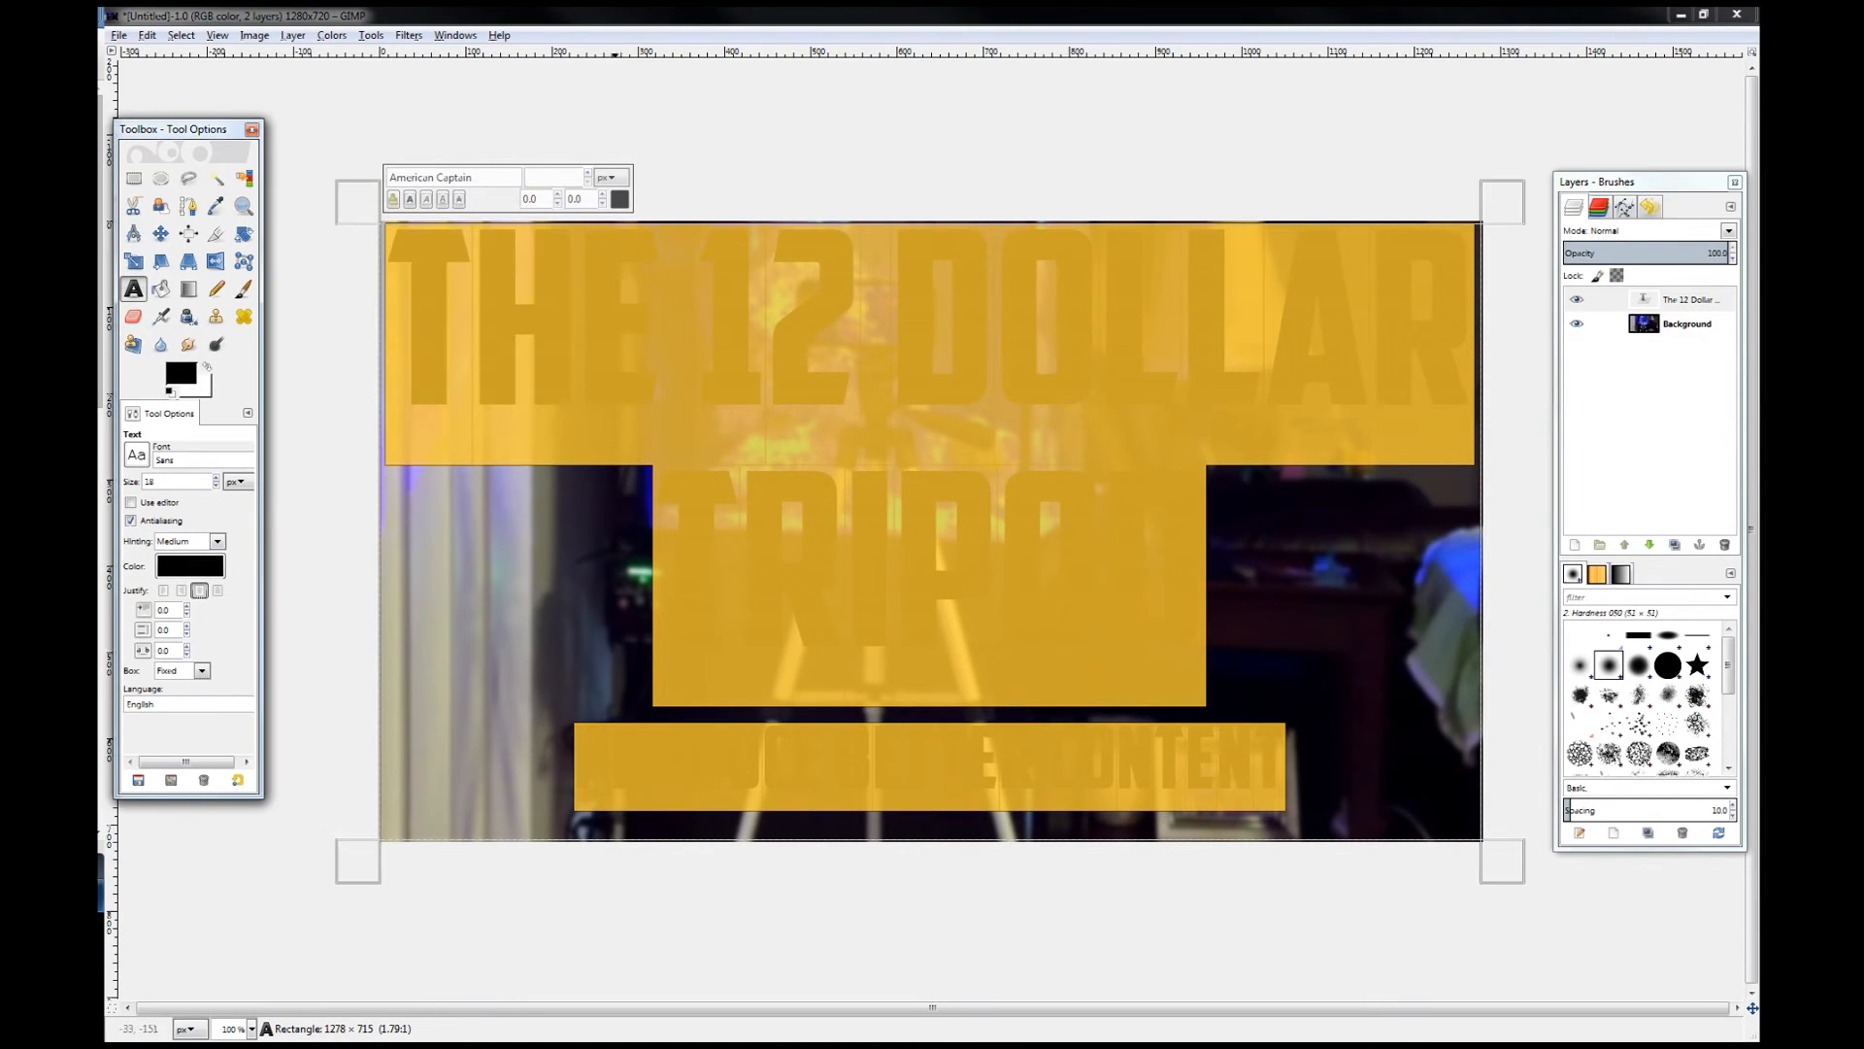
left_click(619, 199)
left_click(594, 135)
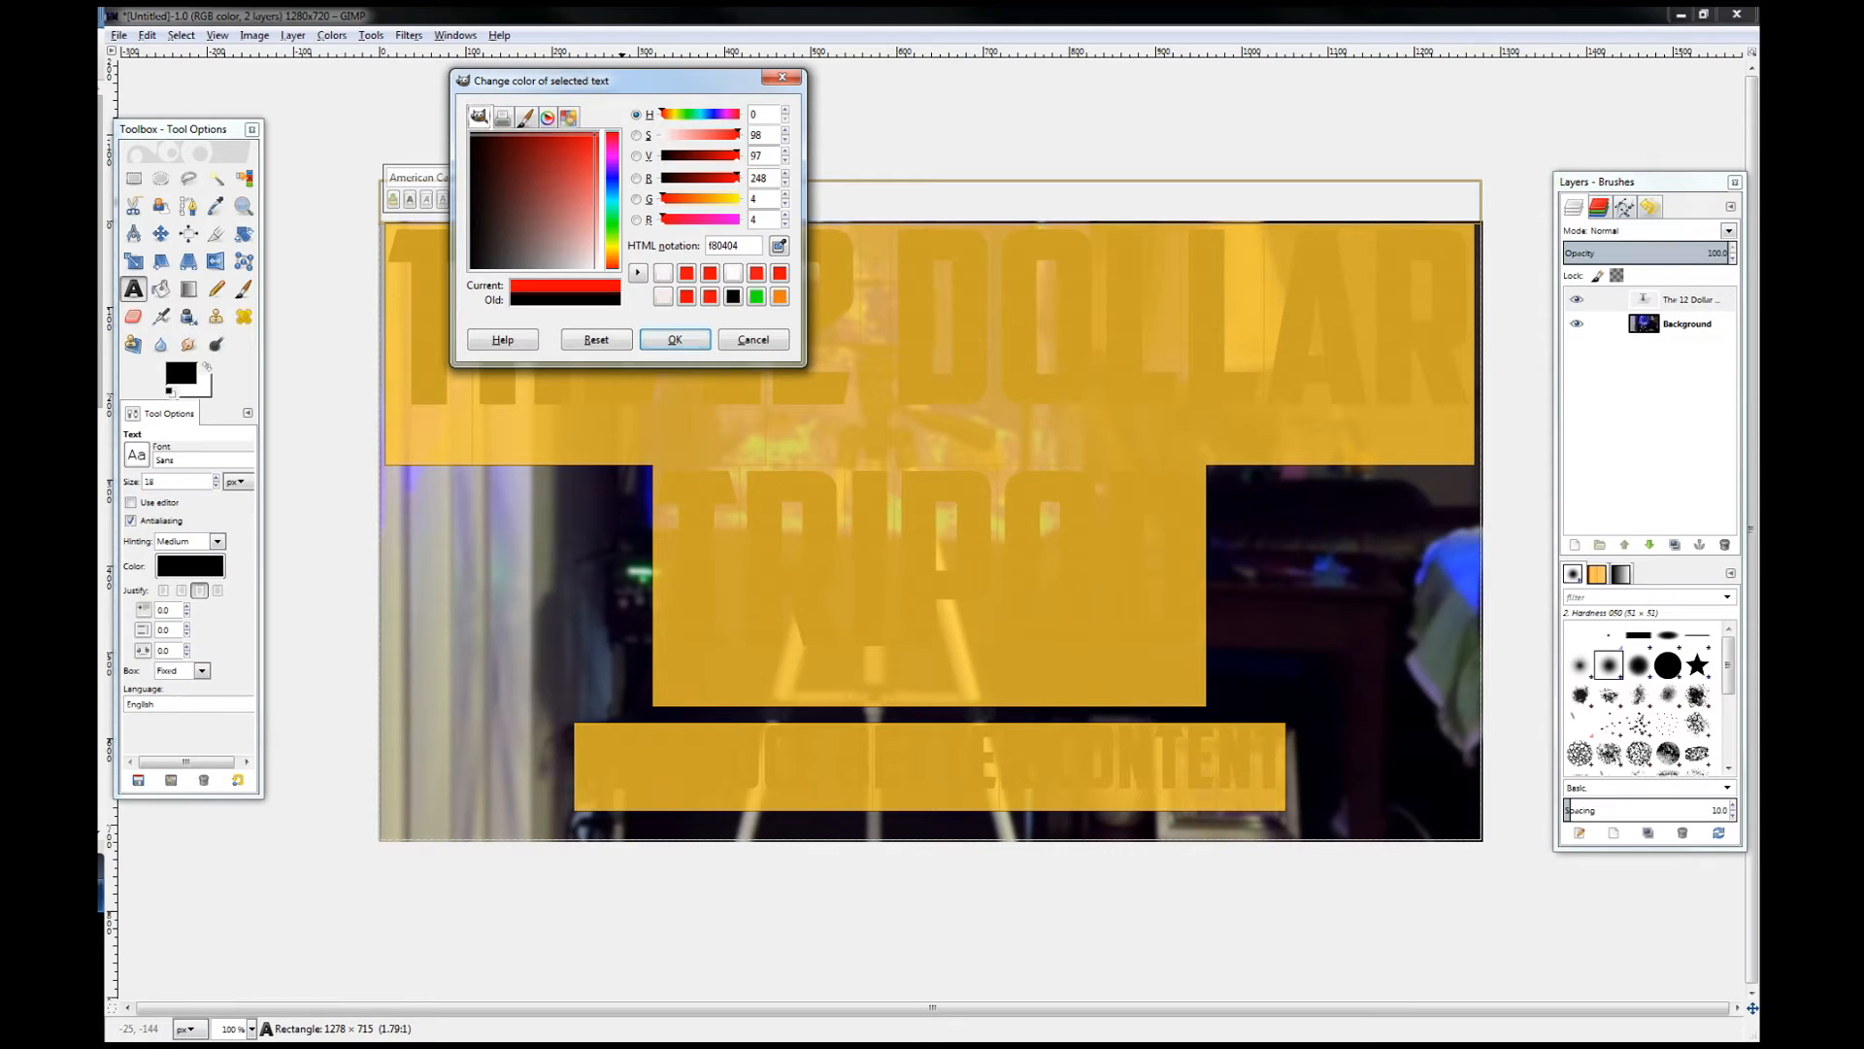
left_click(675, 339)
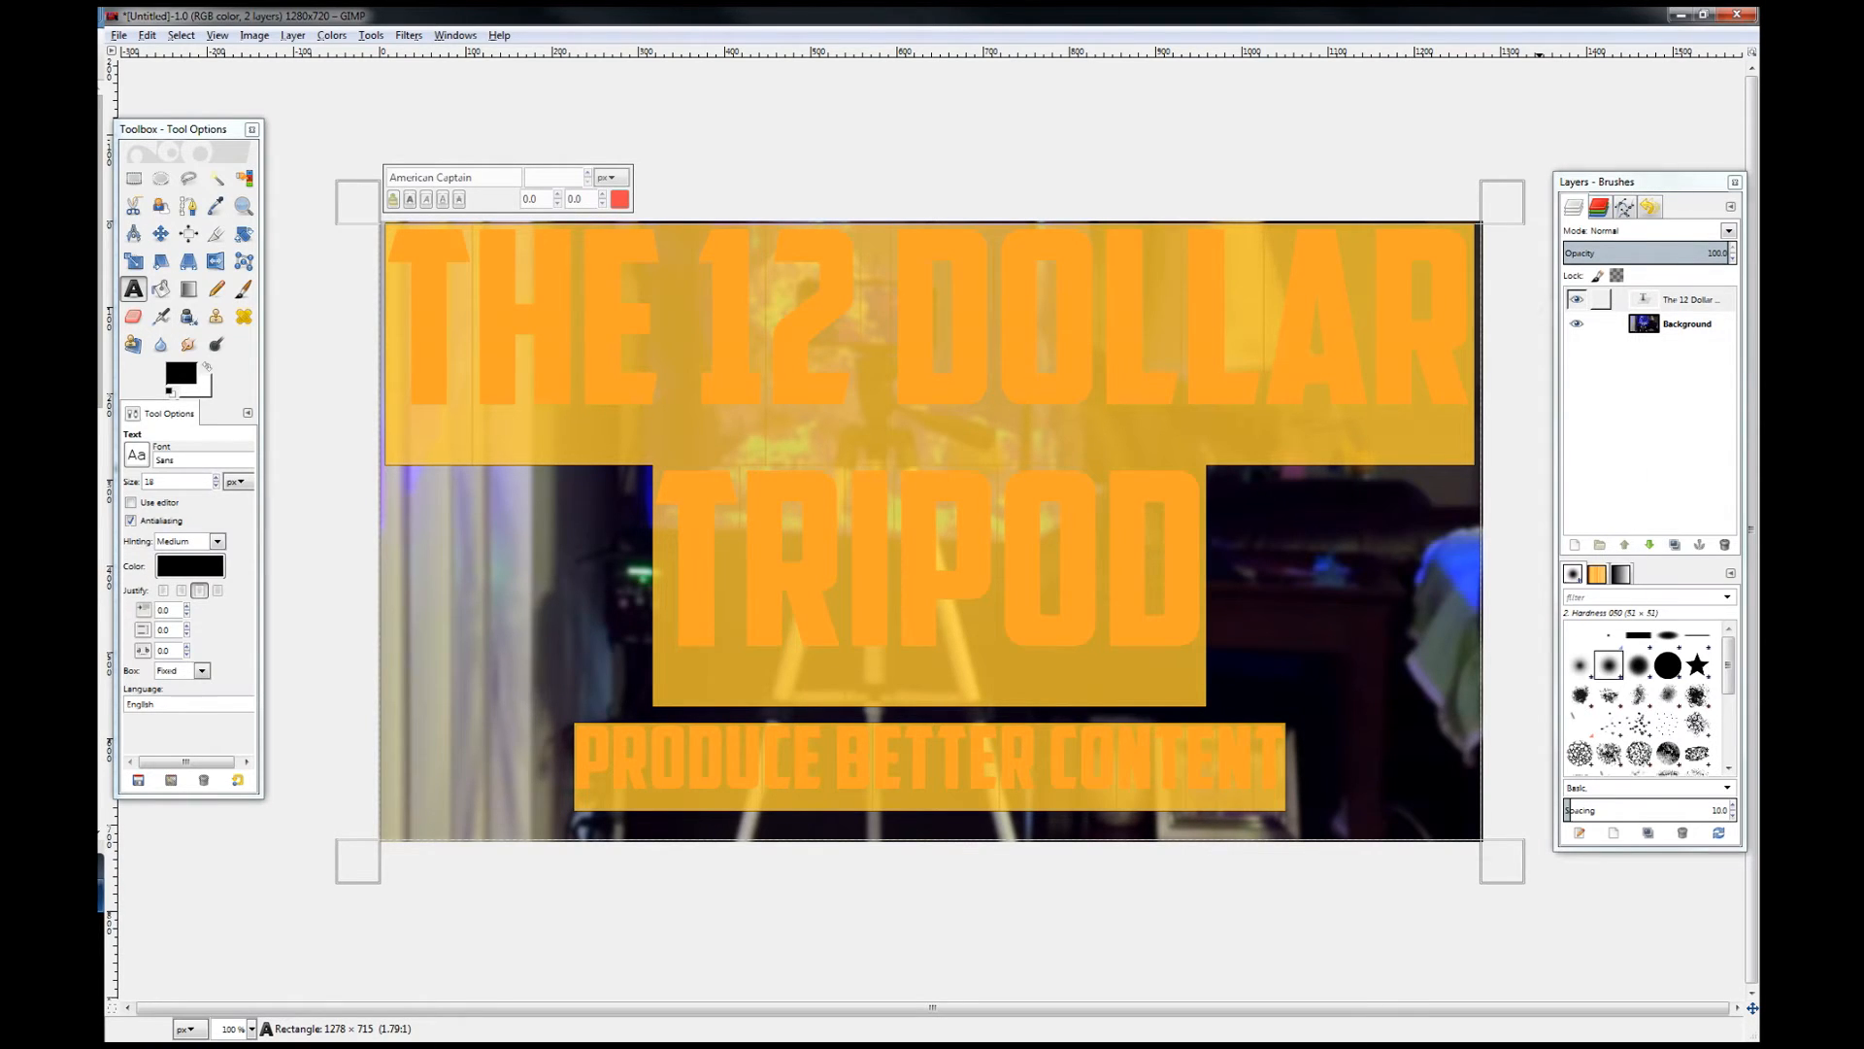
Step: Turn the text layer's alpha into a selection and add a transparent 1280 × 720 px layer above it
right_click(1641, 299)
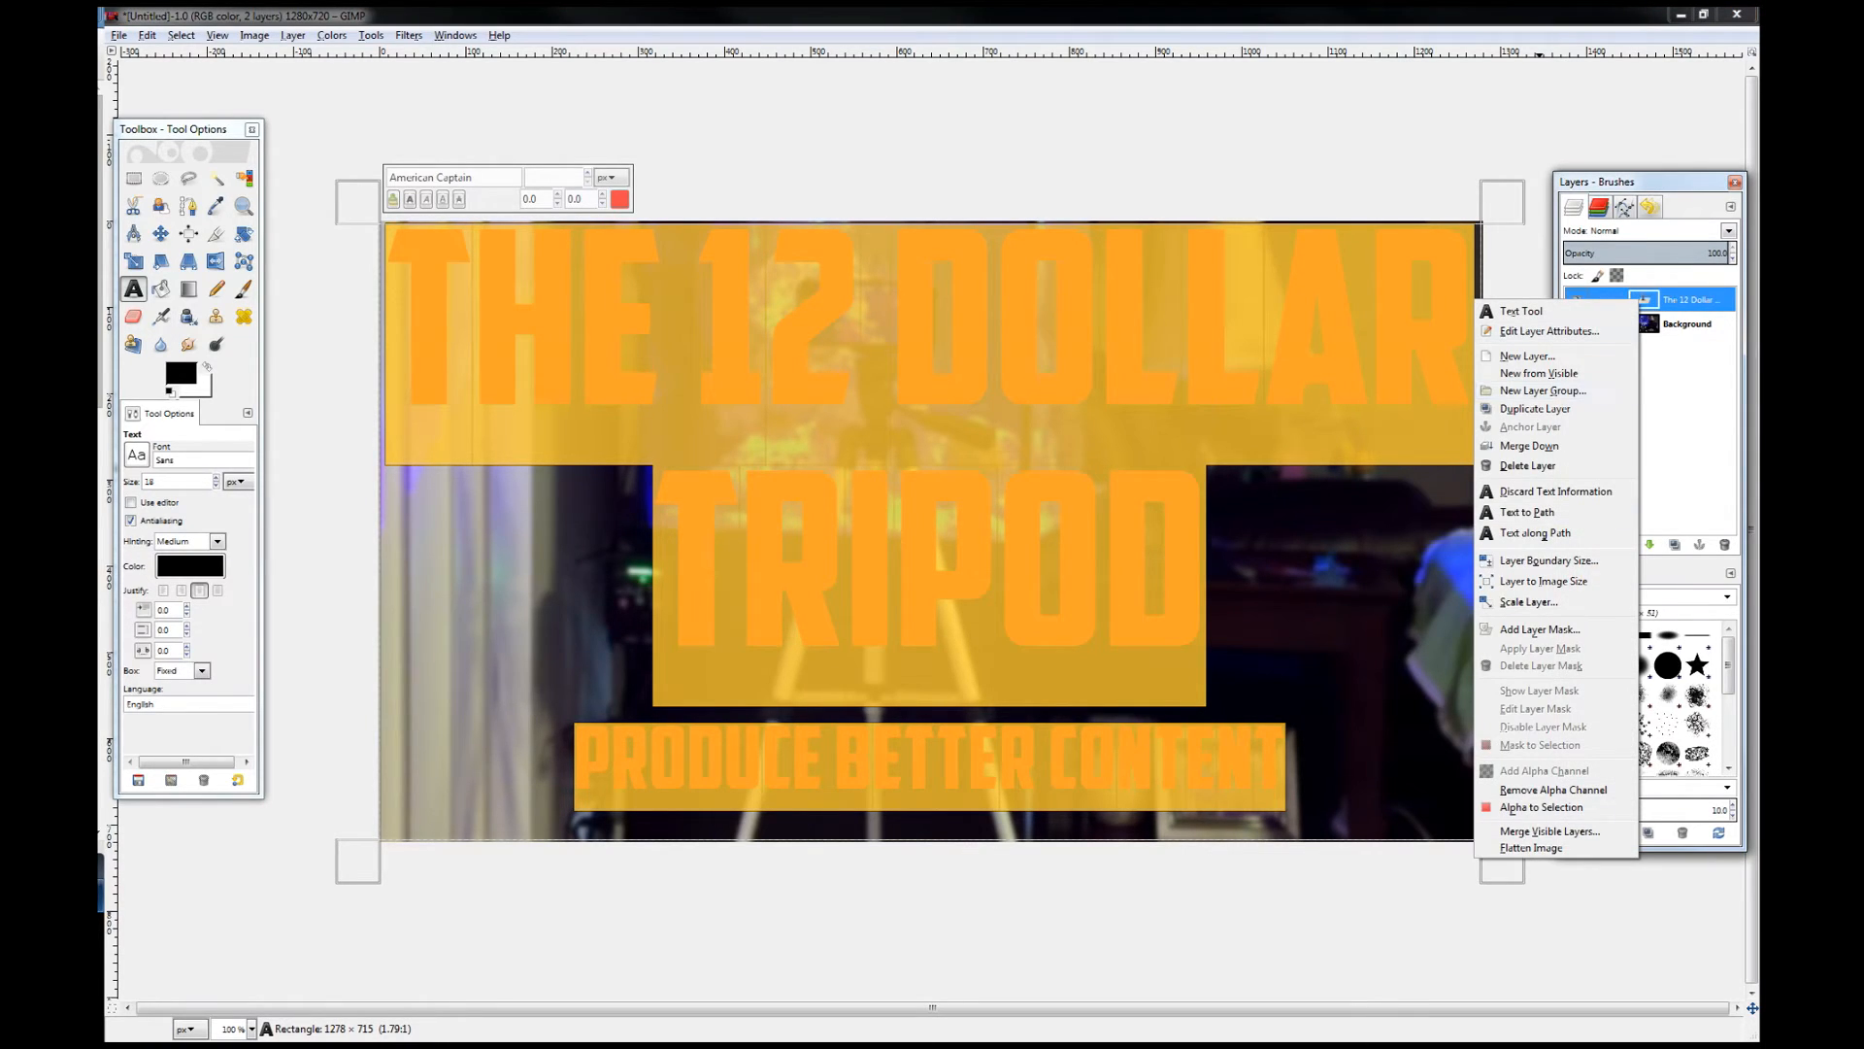
left_click(1541, 807)
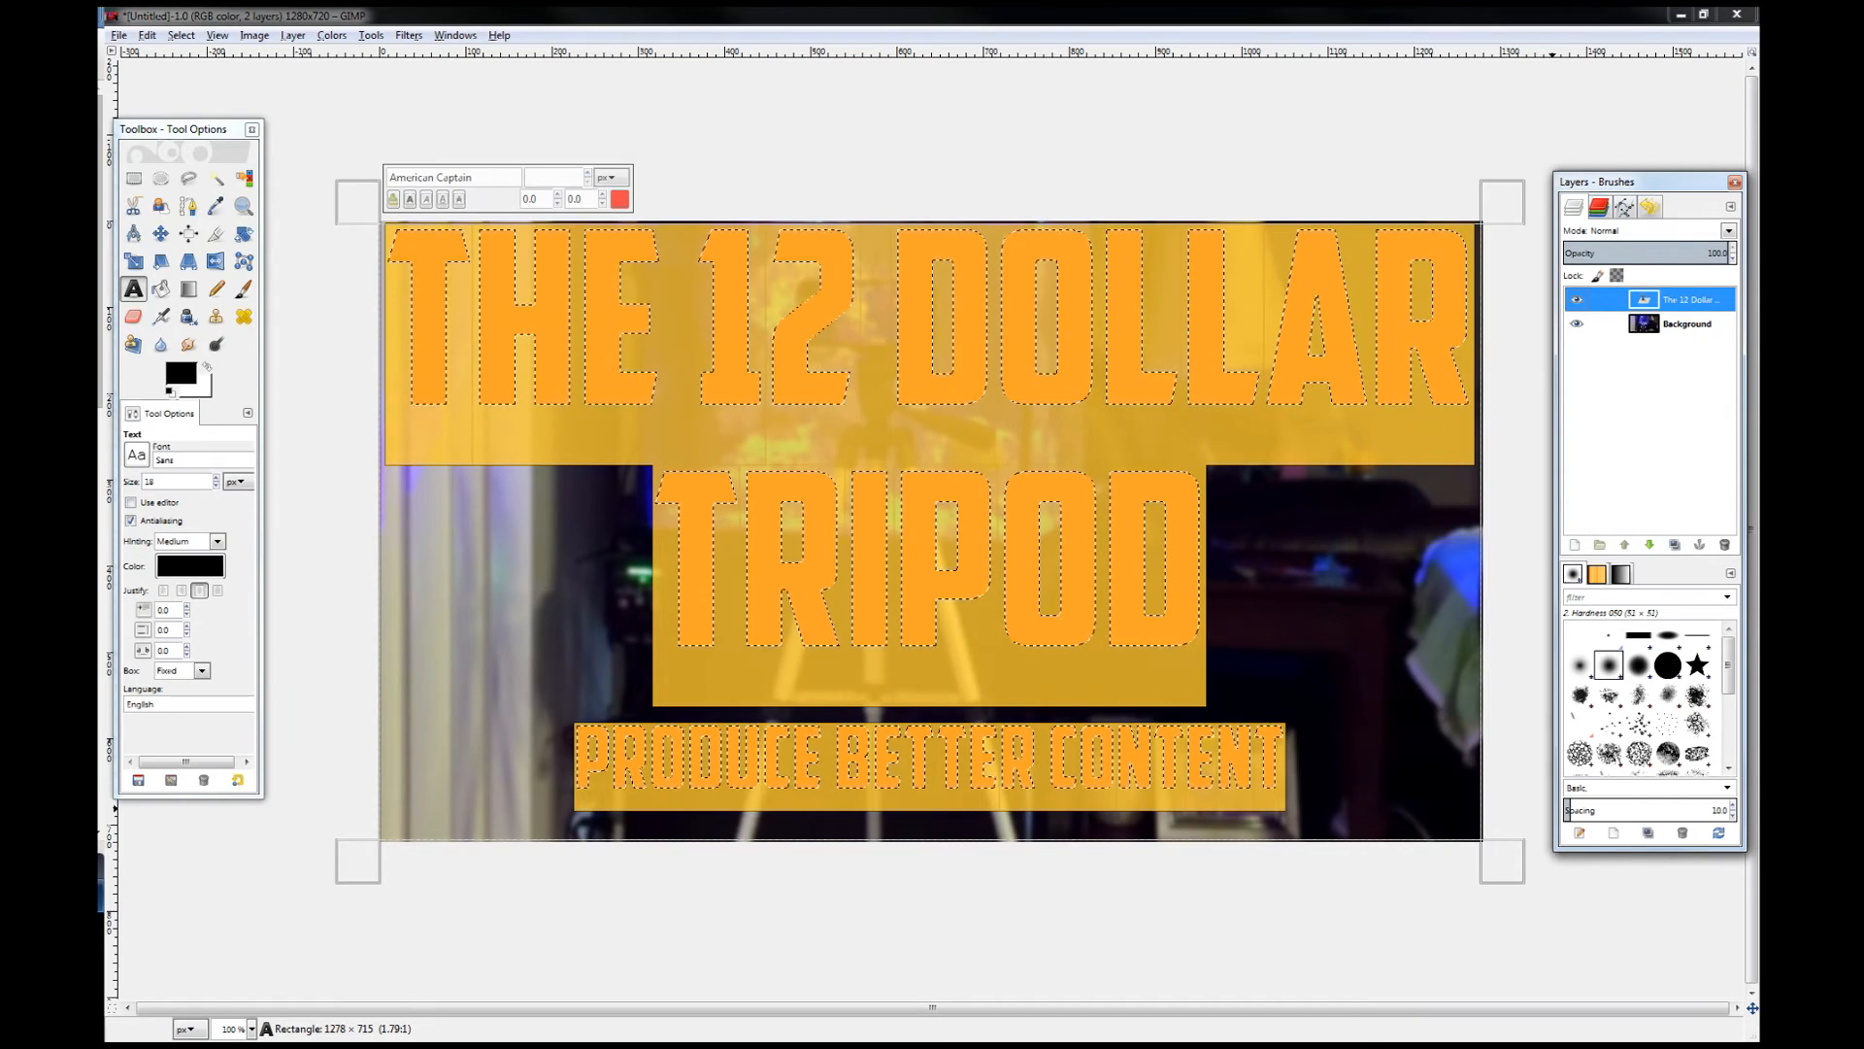
right_click(1612, 388)
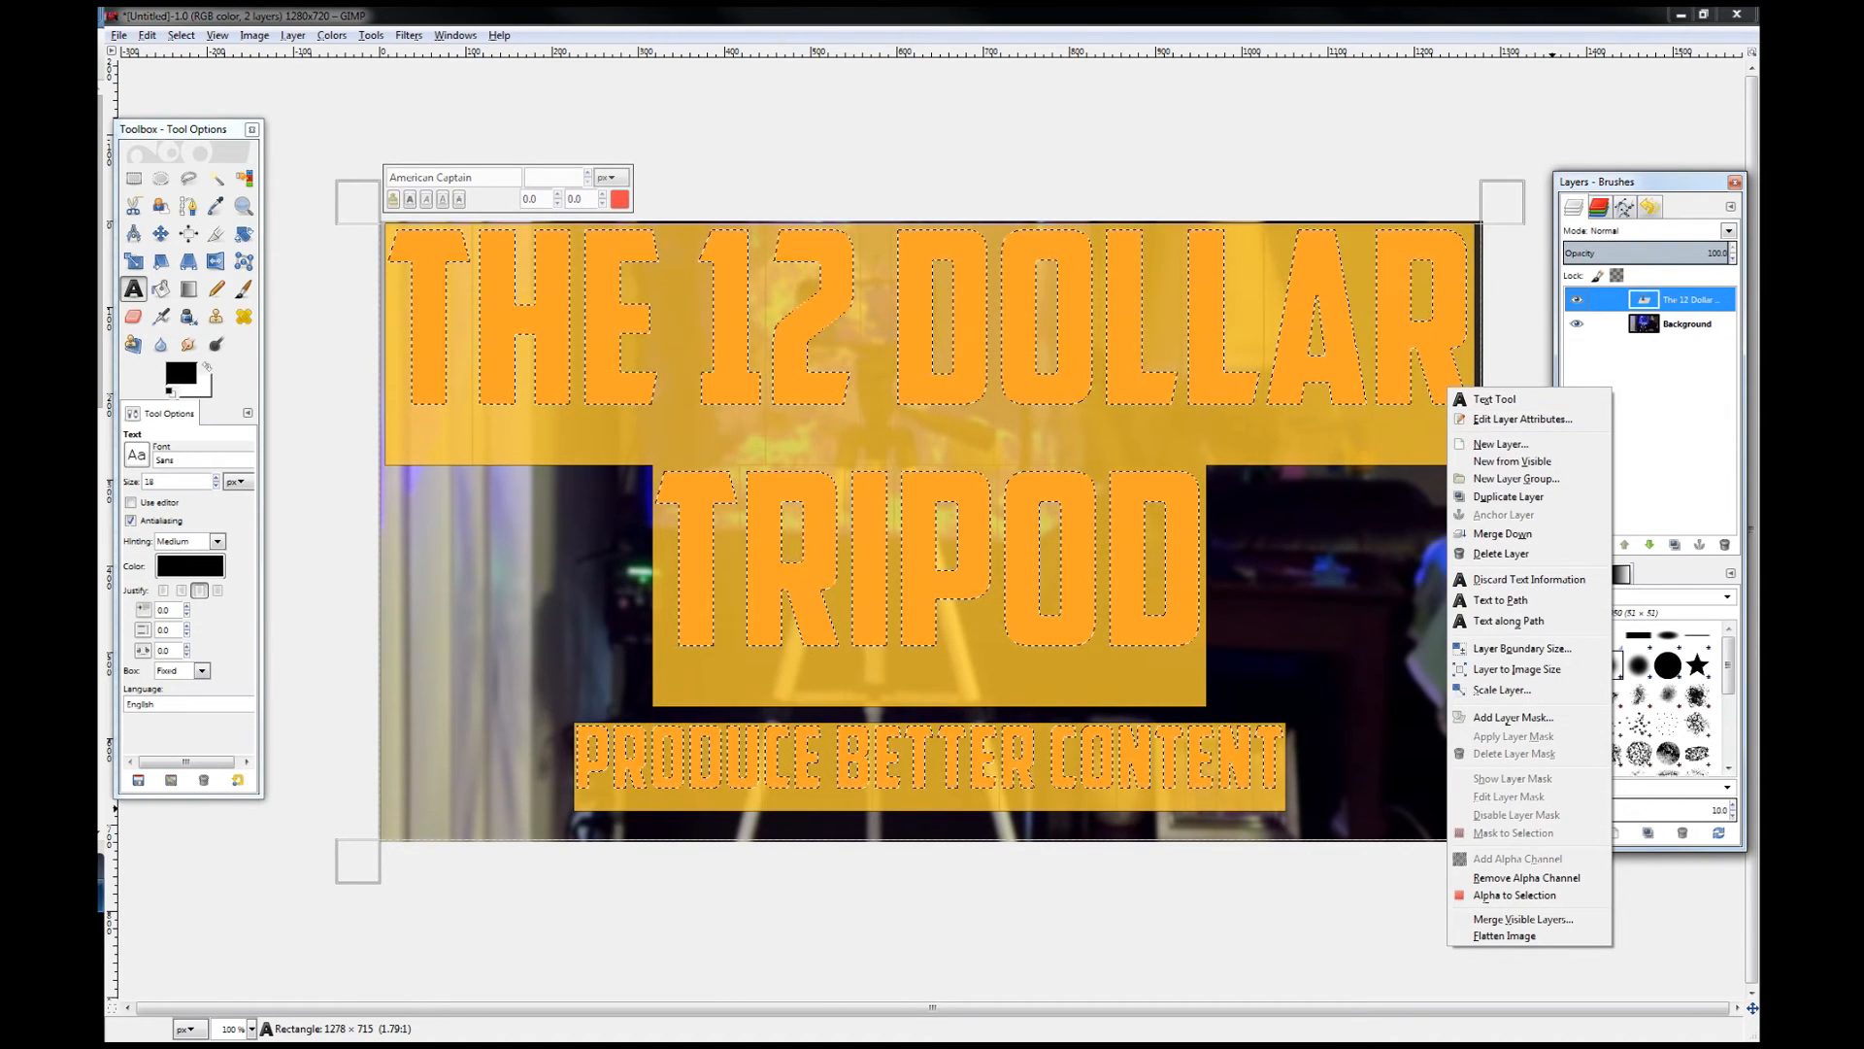
left_click(1500, 443)
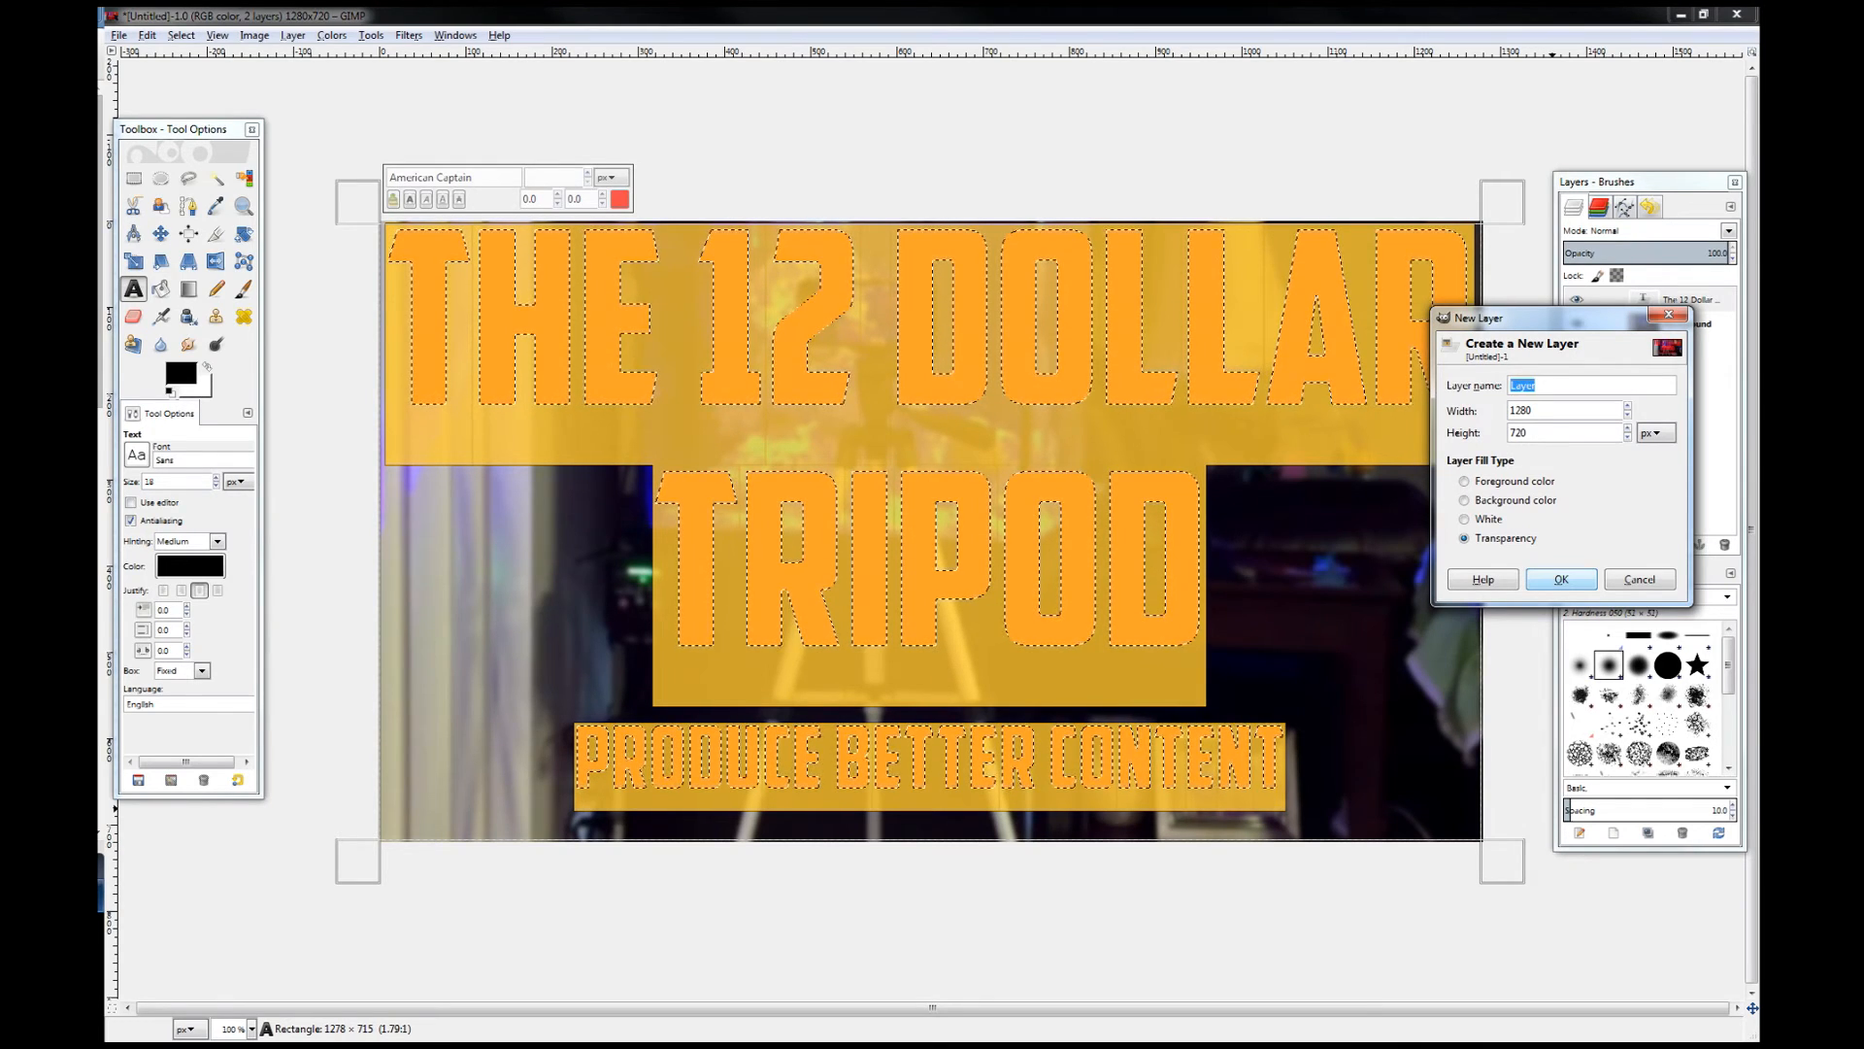
left_click(1561, 578)
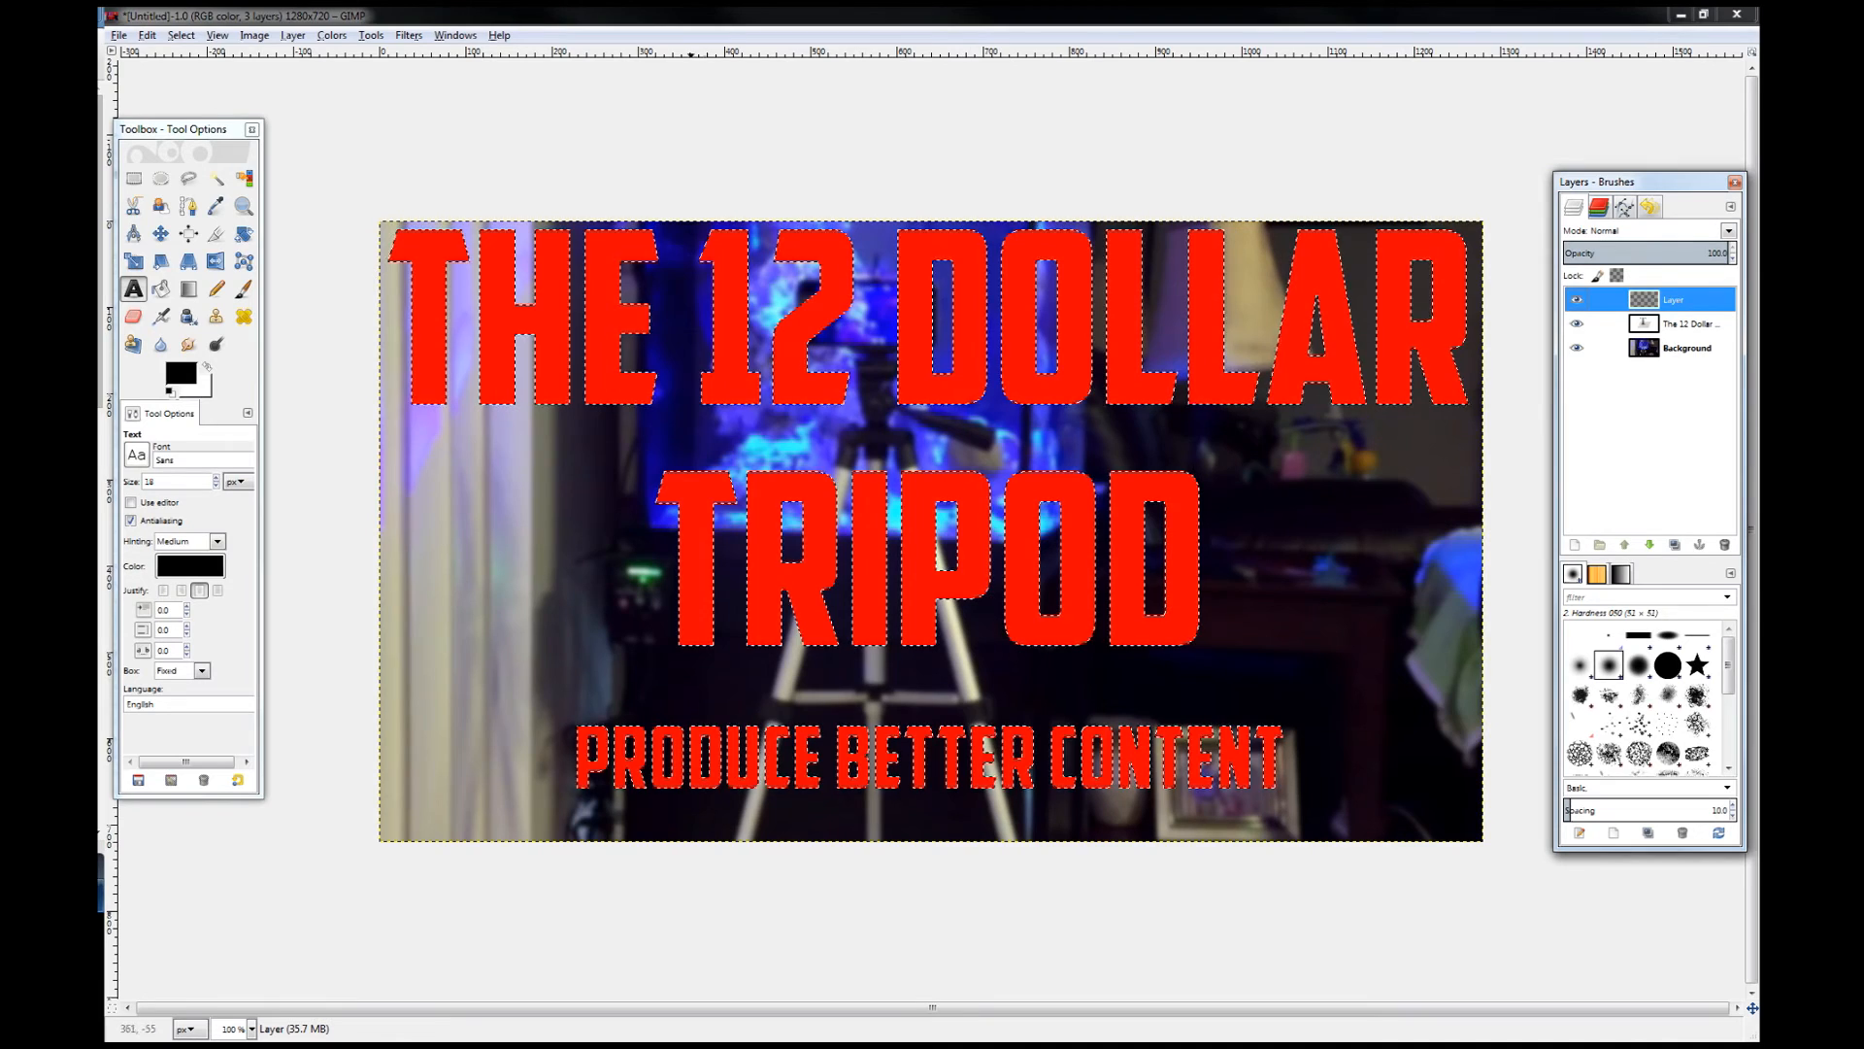
Step: Grow the text-shaped selection by 8 px
left_click(180, 35)
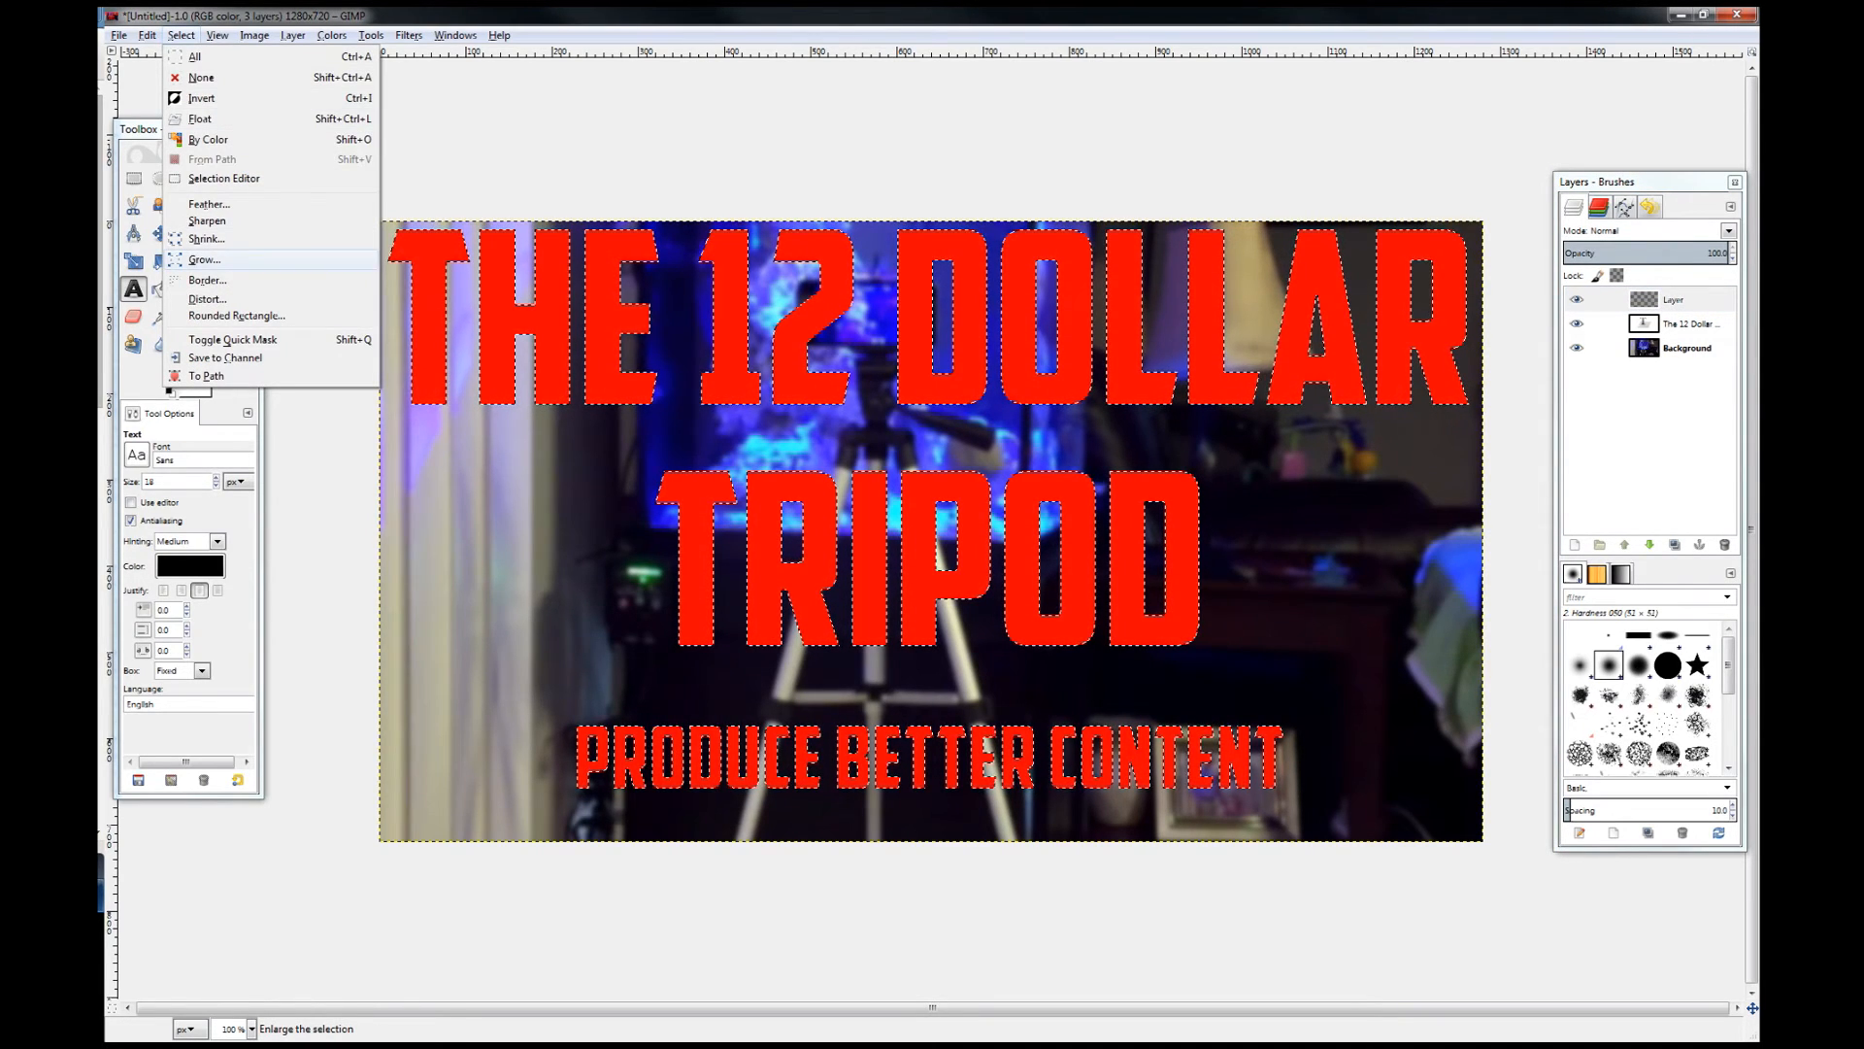
left_click(204, 259)
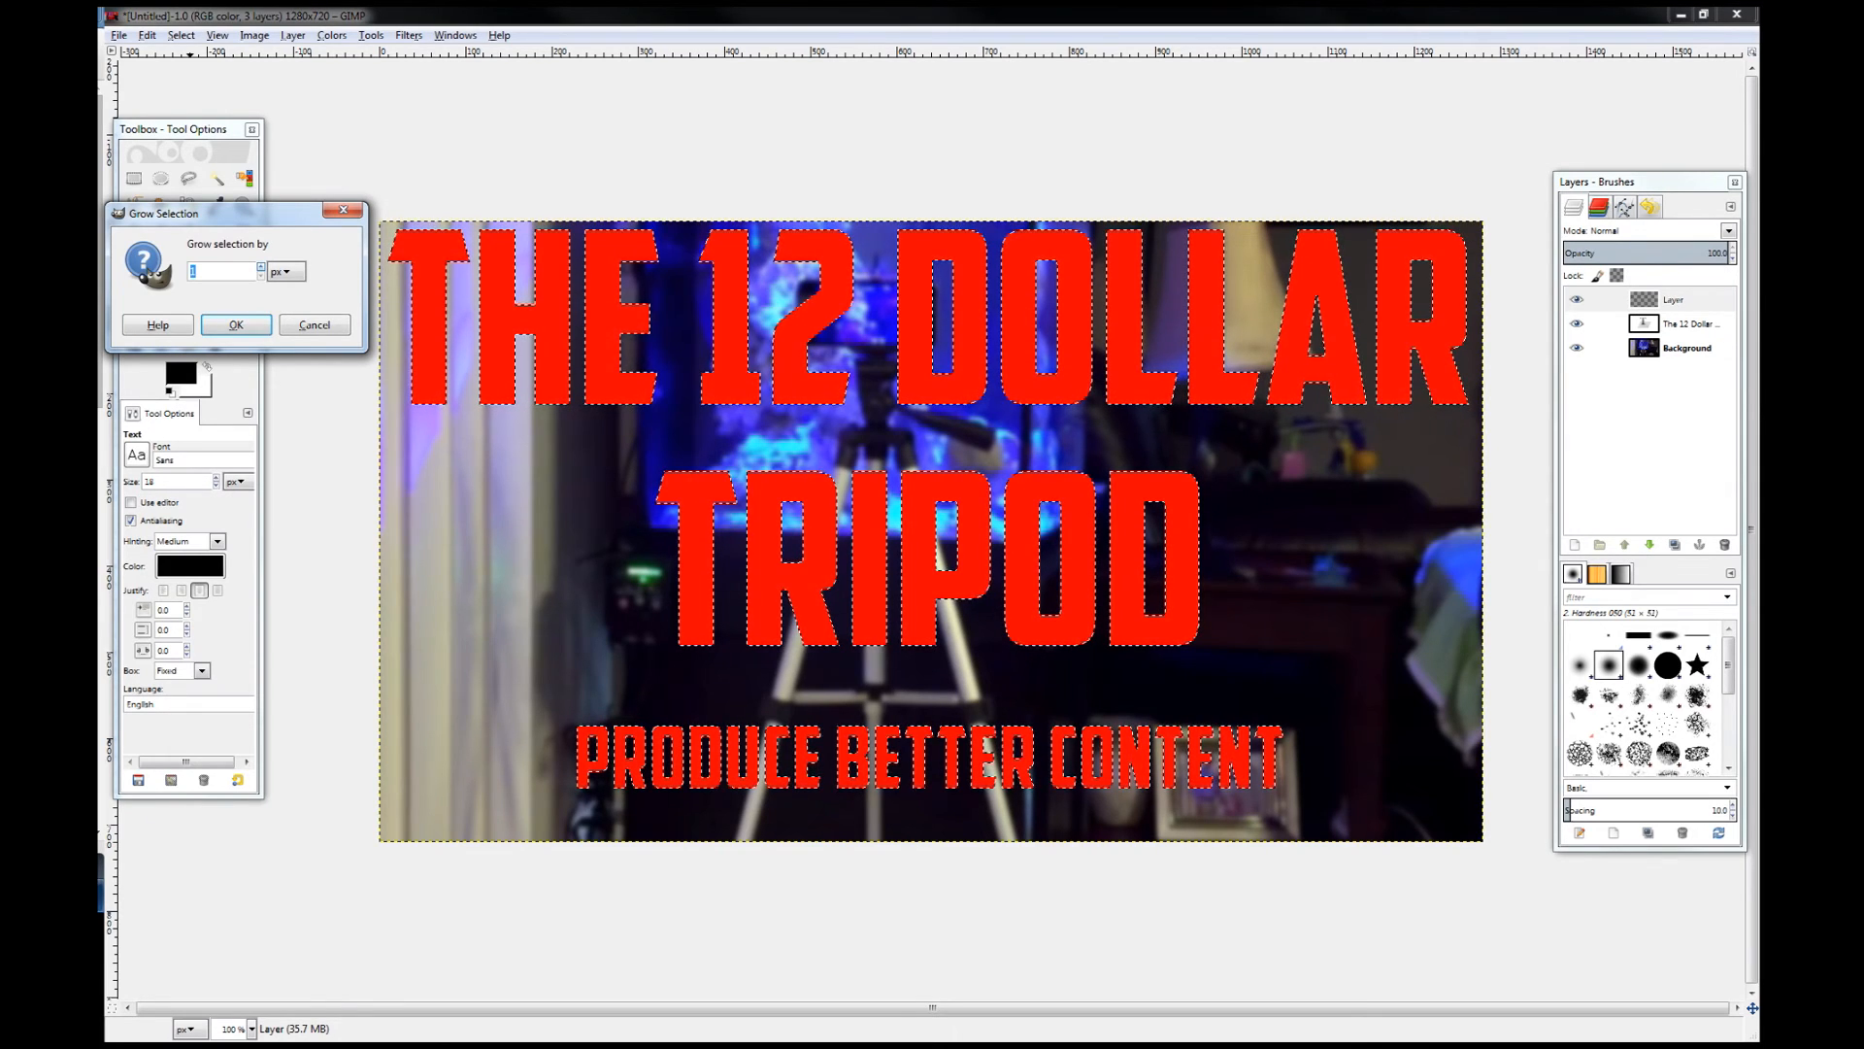
left_click(260, 276)
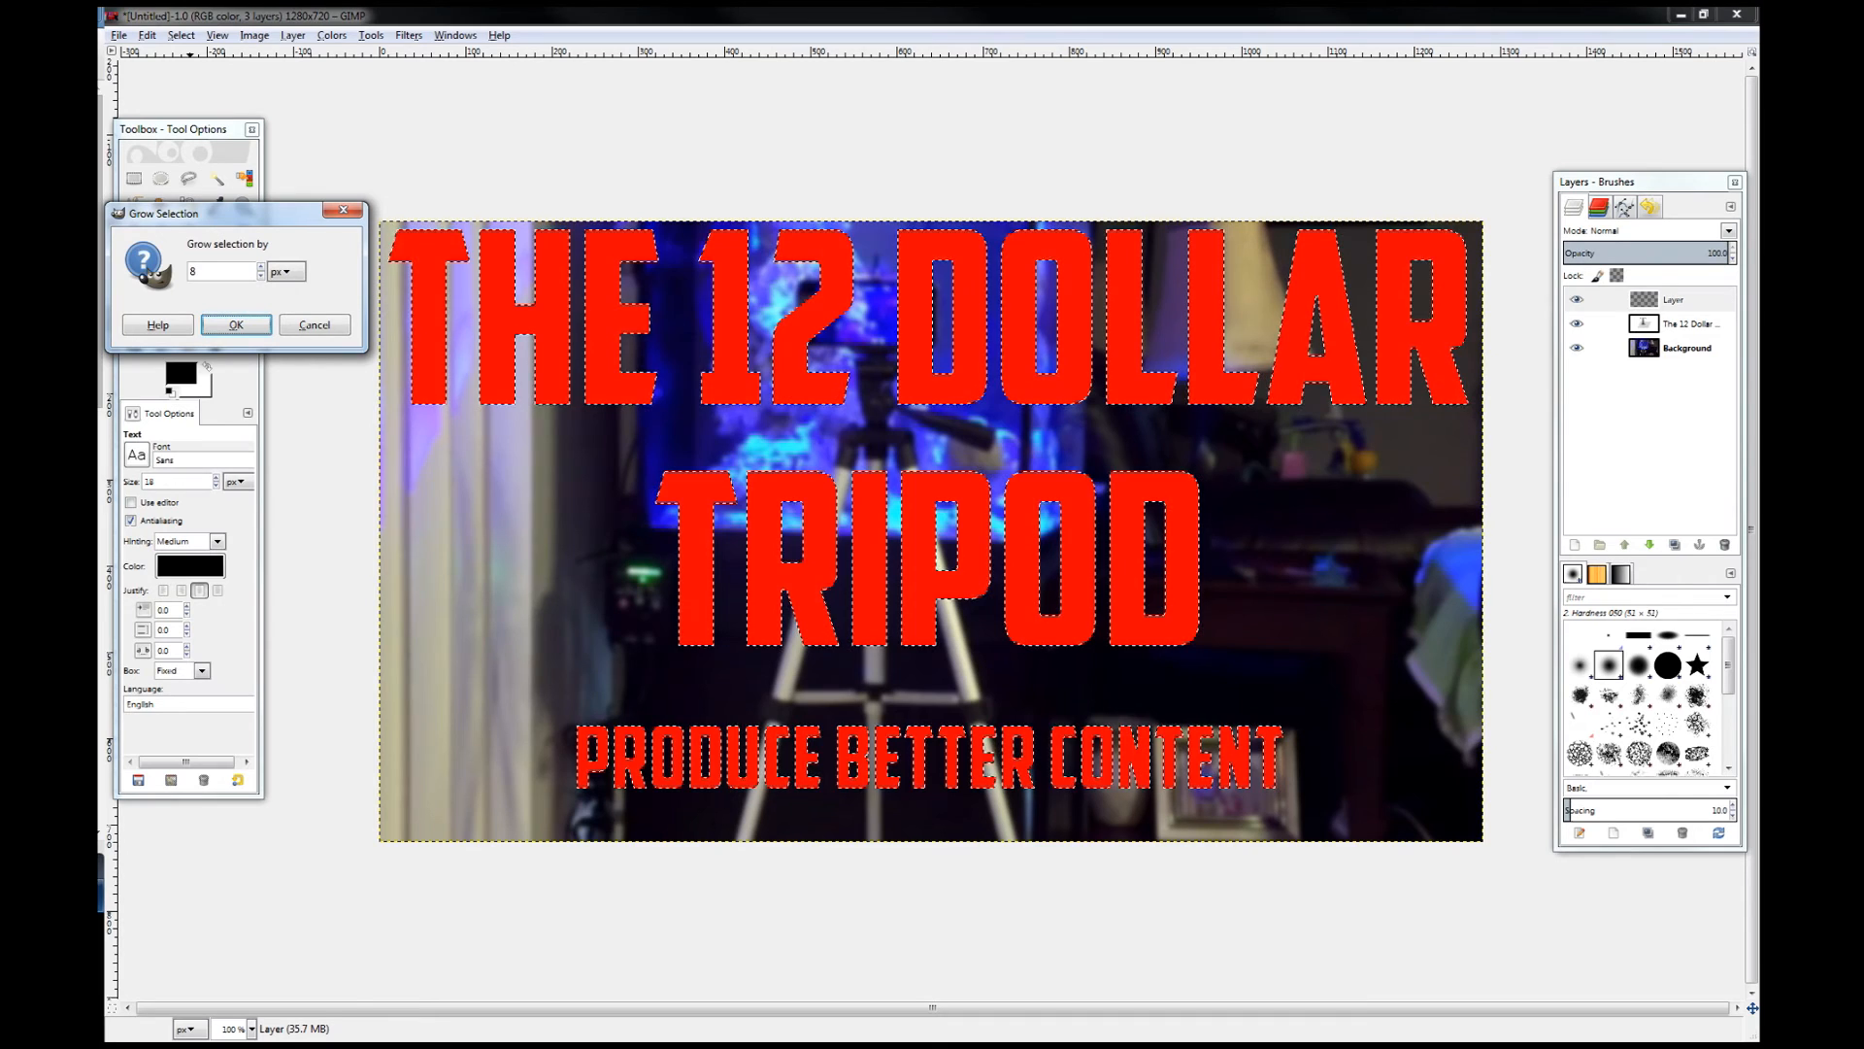
left_click(236, 324)
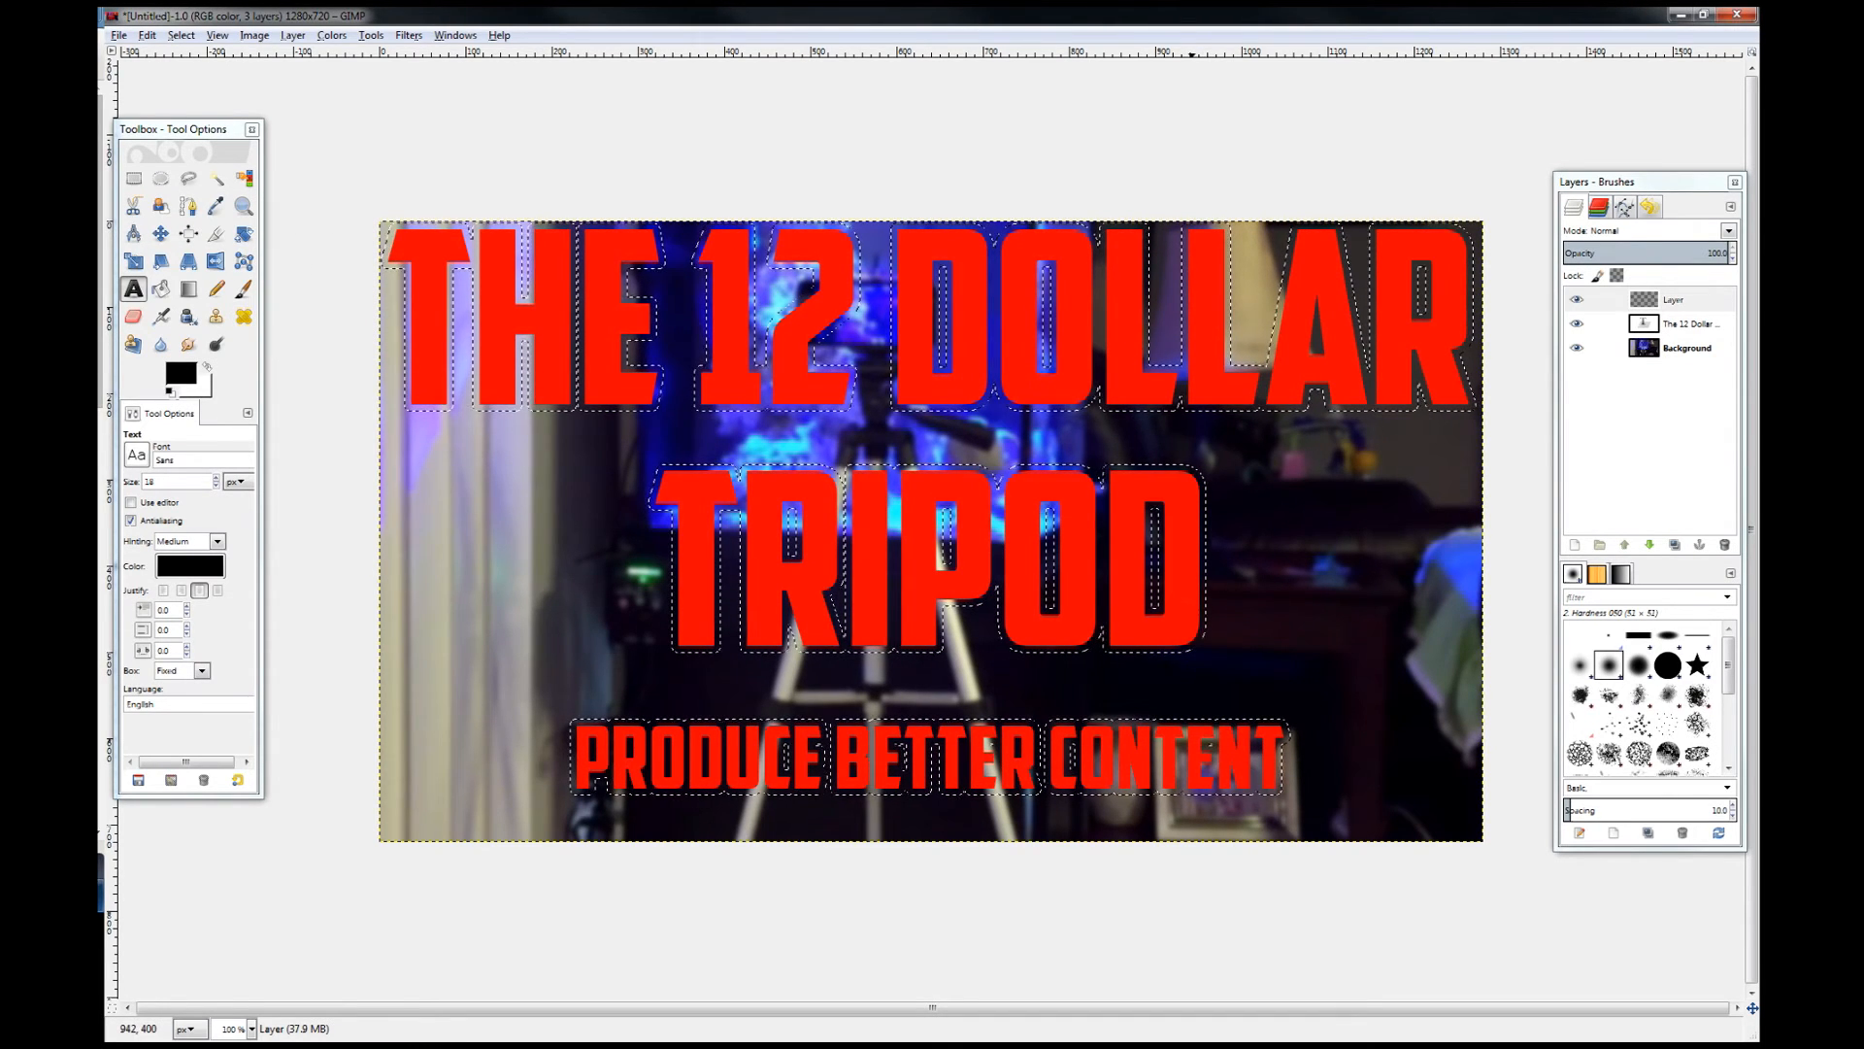
left_click(146, 35)
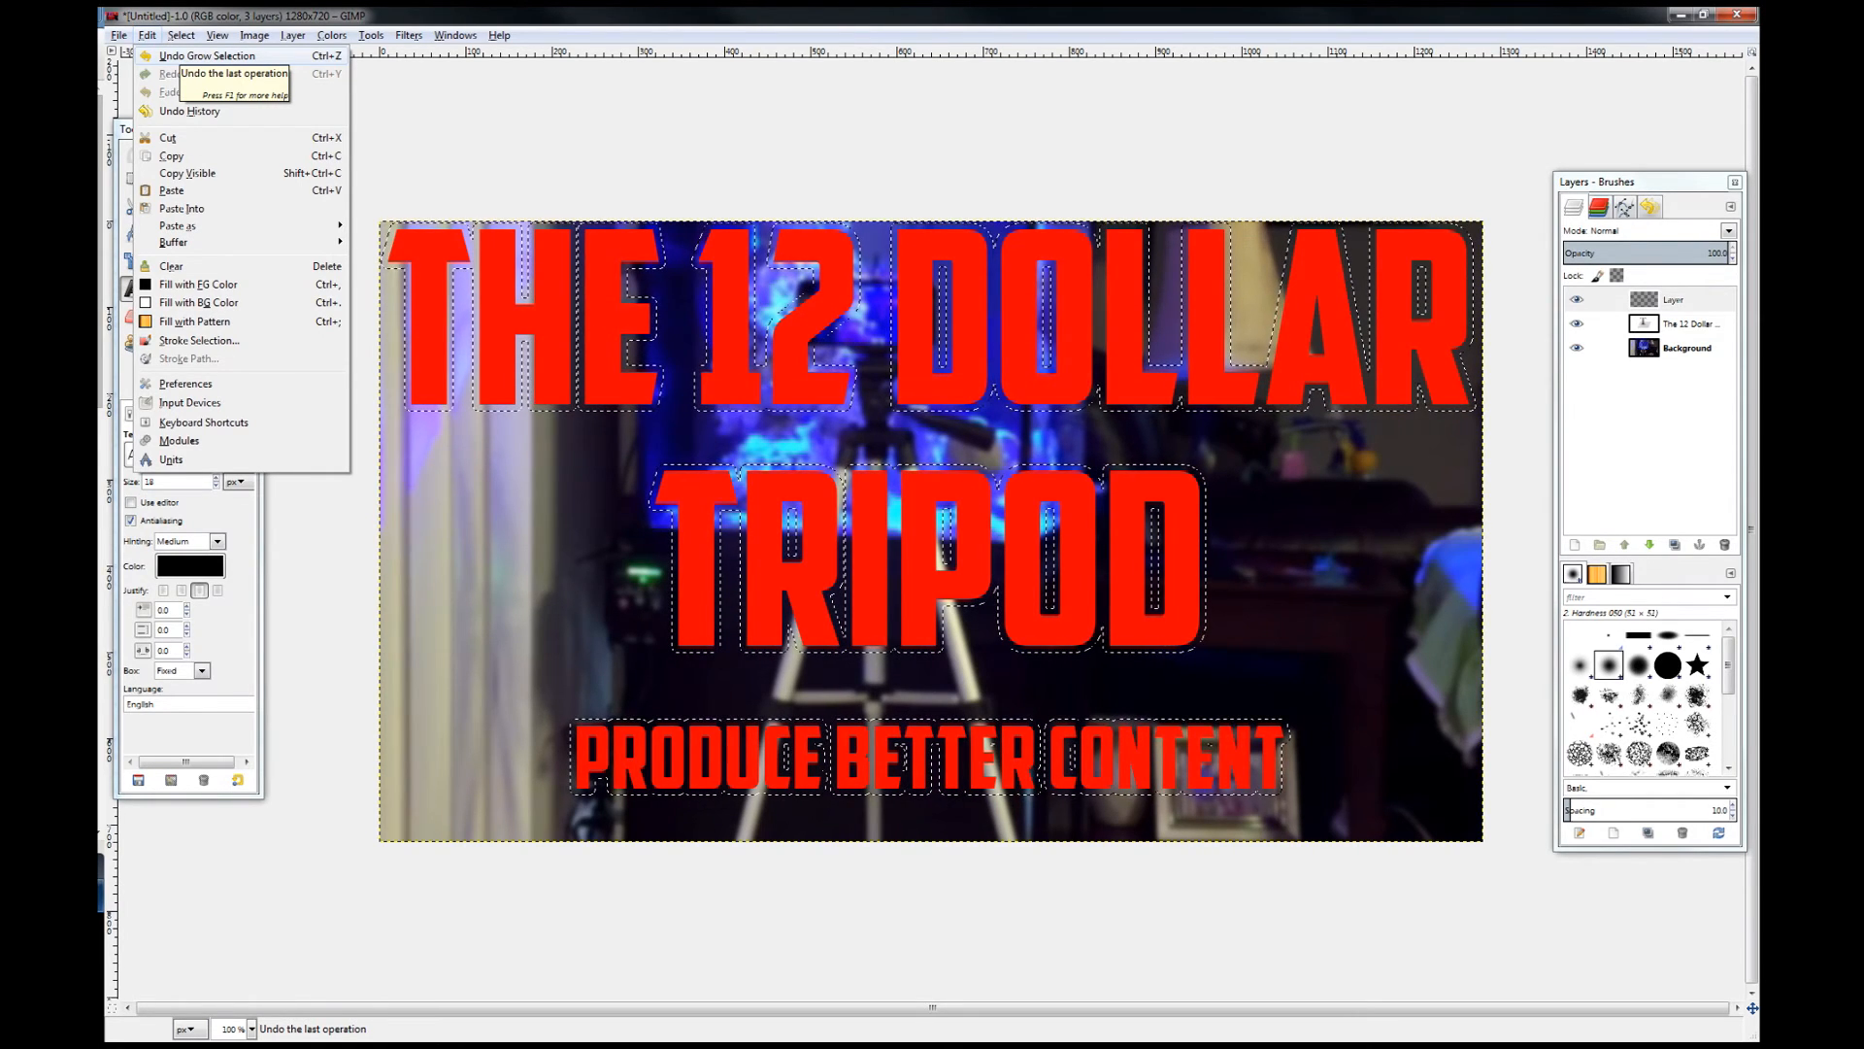
key("Escape")
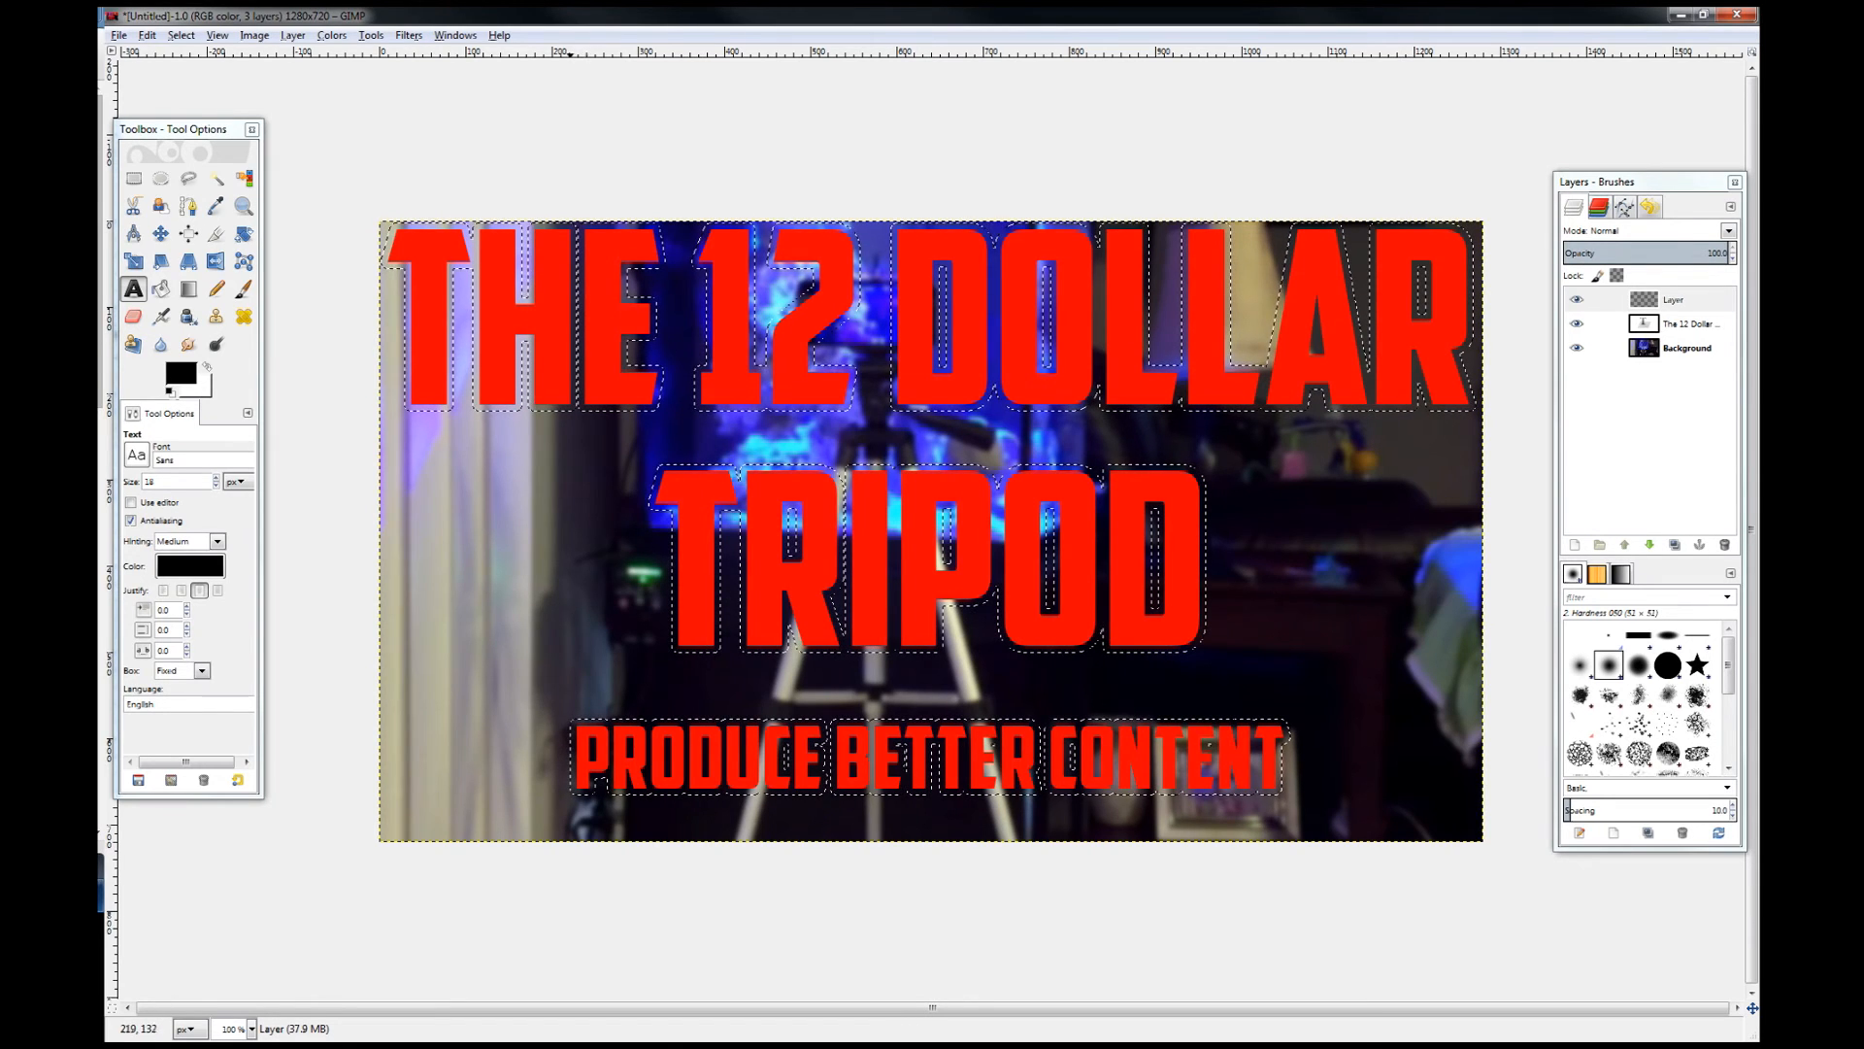
Step: Set the foreground colour to the near-white f6eded
left_click(181, 373)
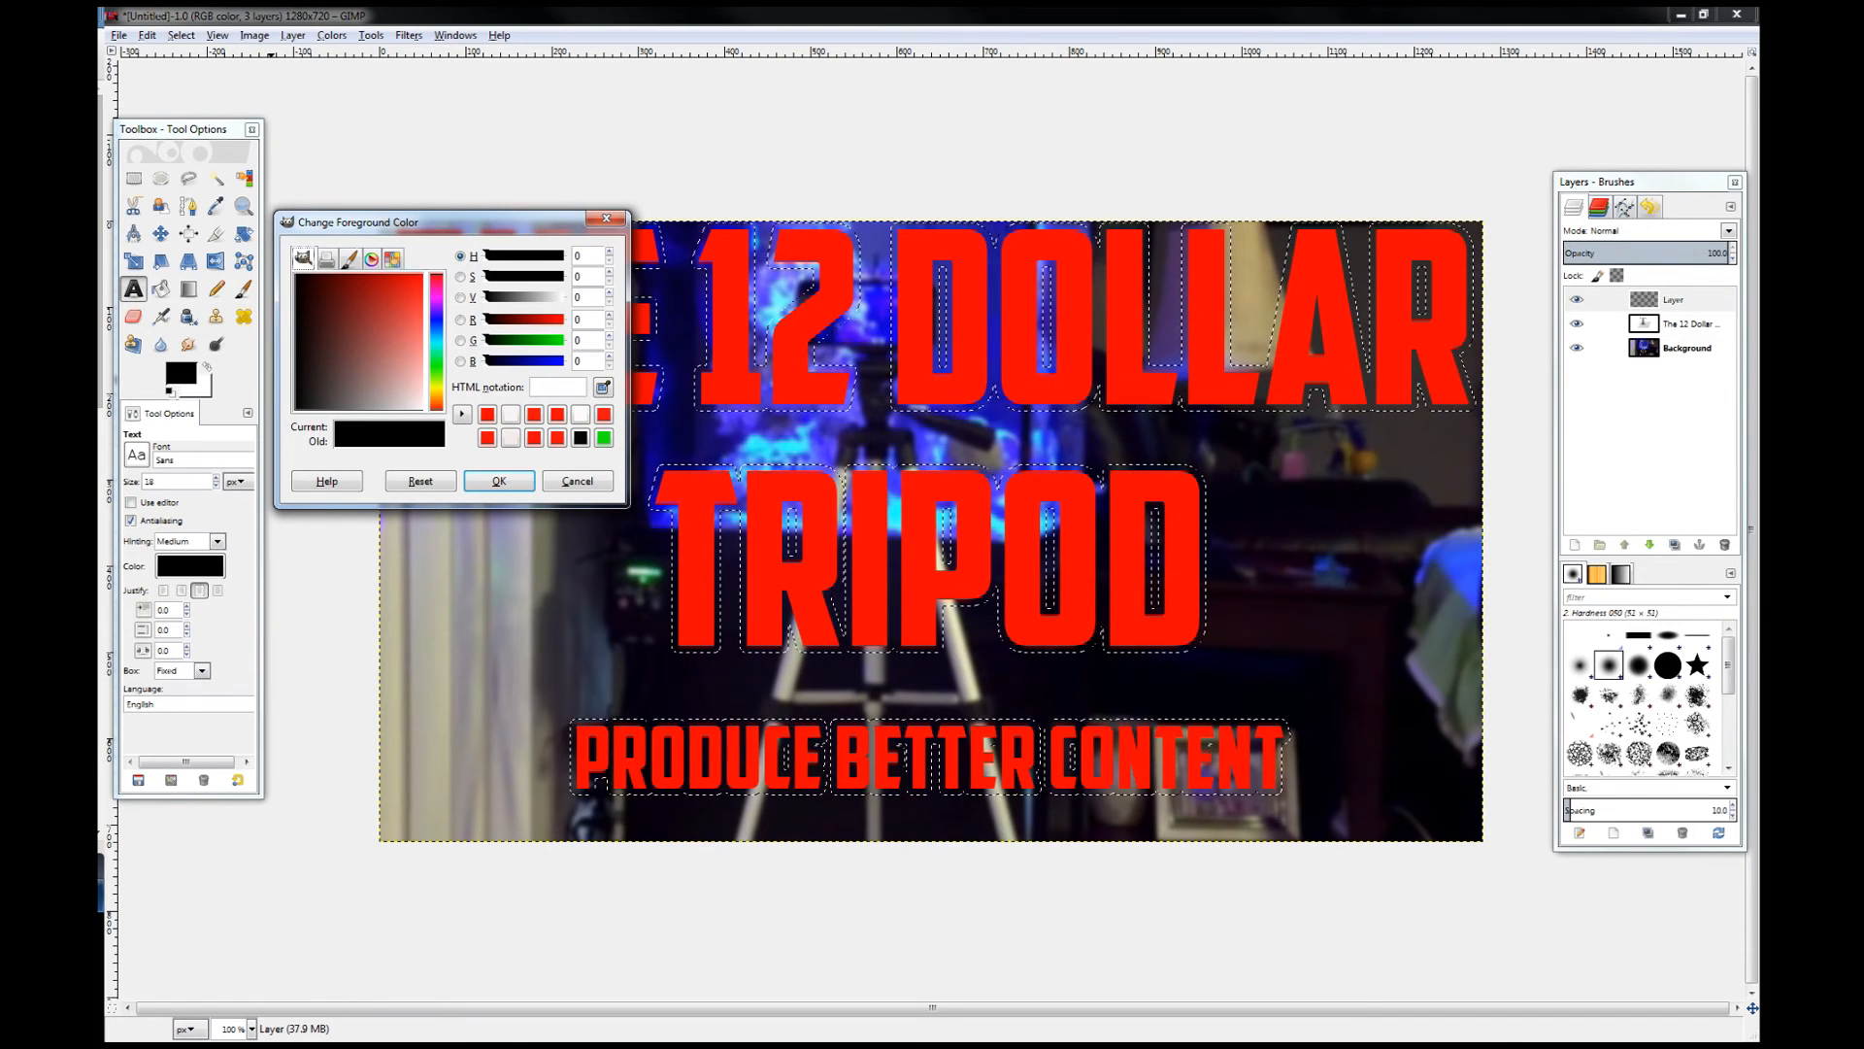
left_click_drag(387, 393, 419, 406)
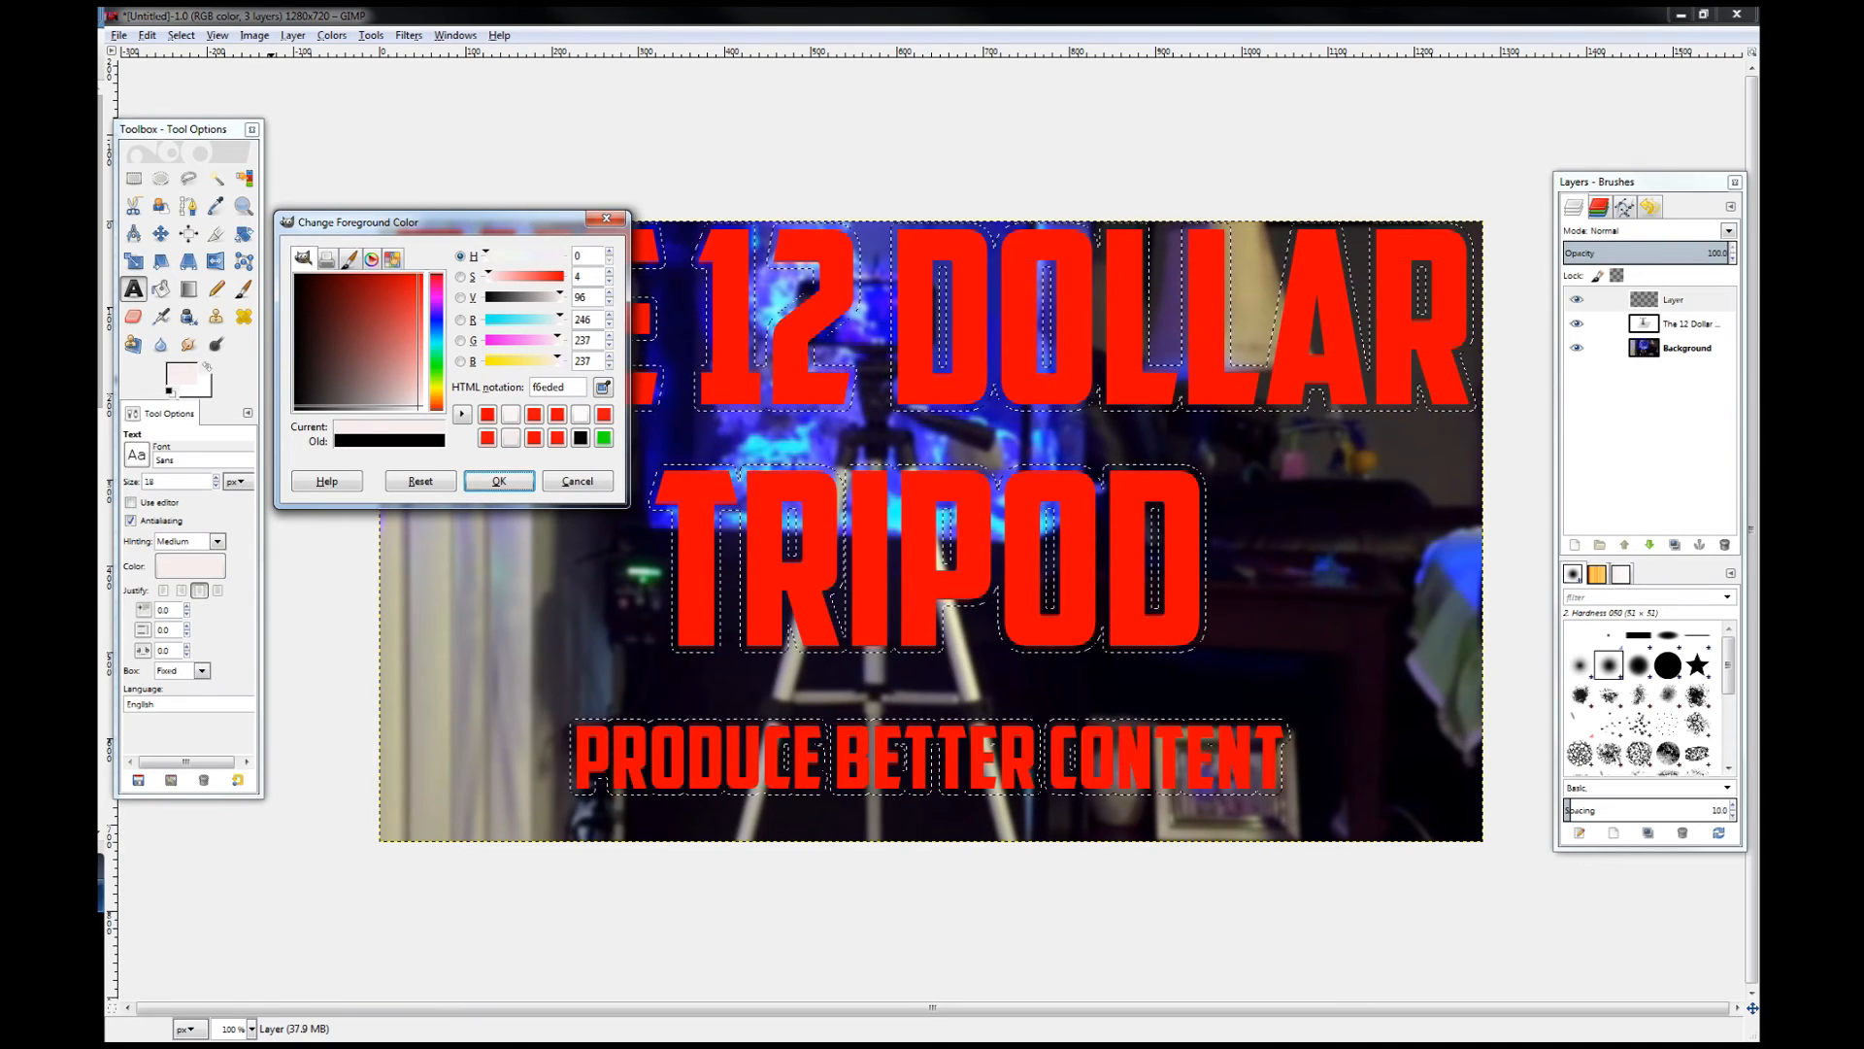
left_click(499, 481)
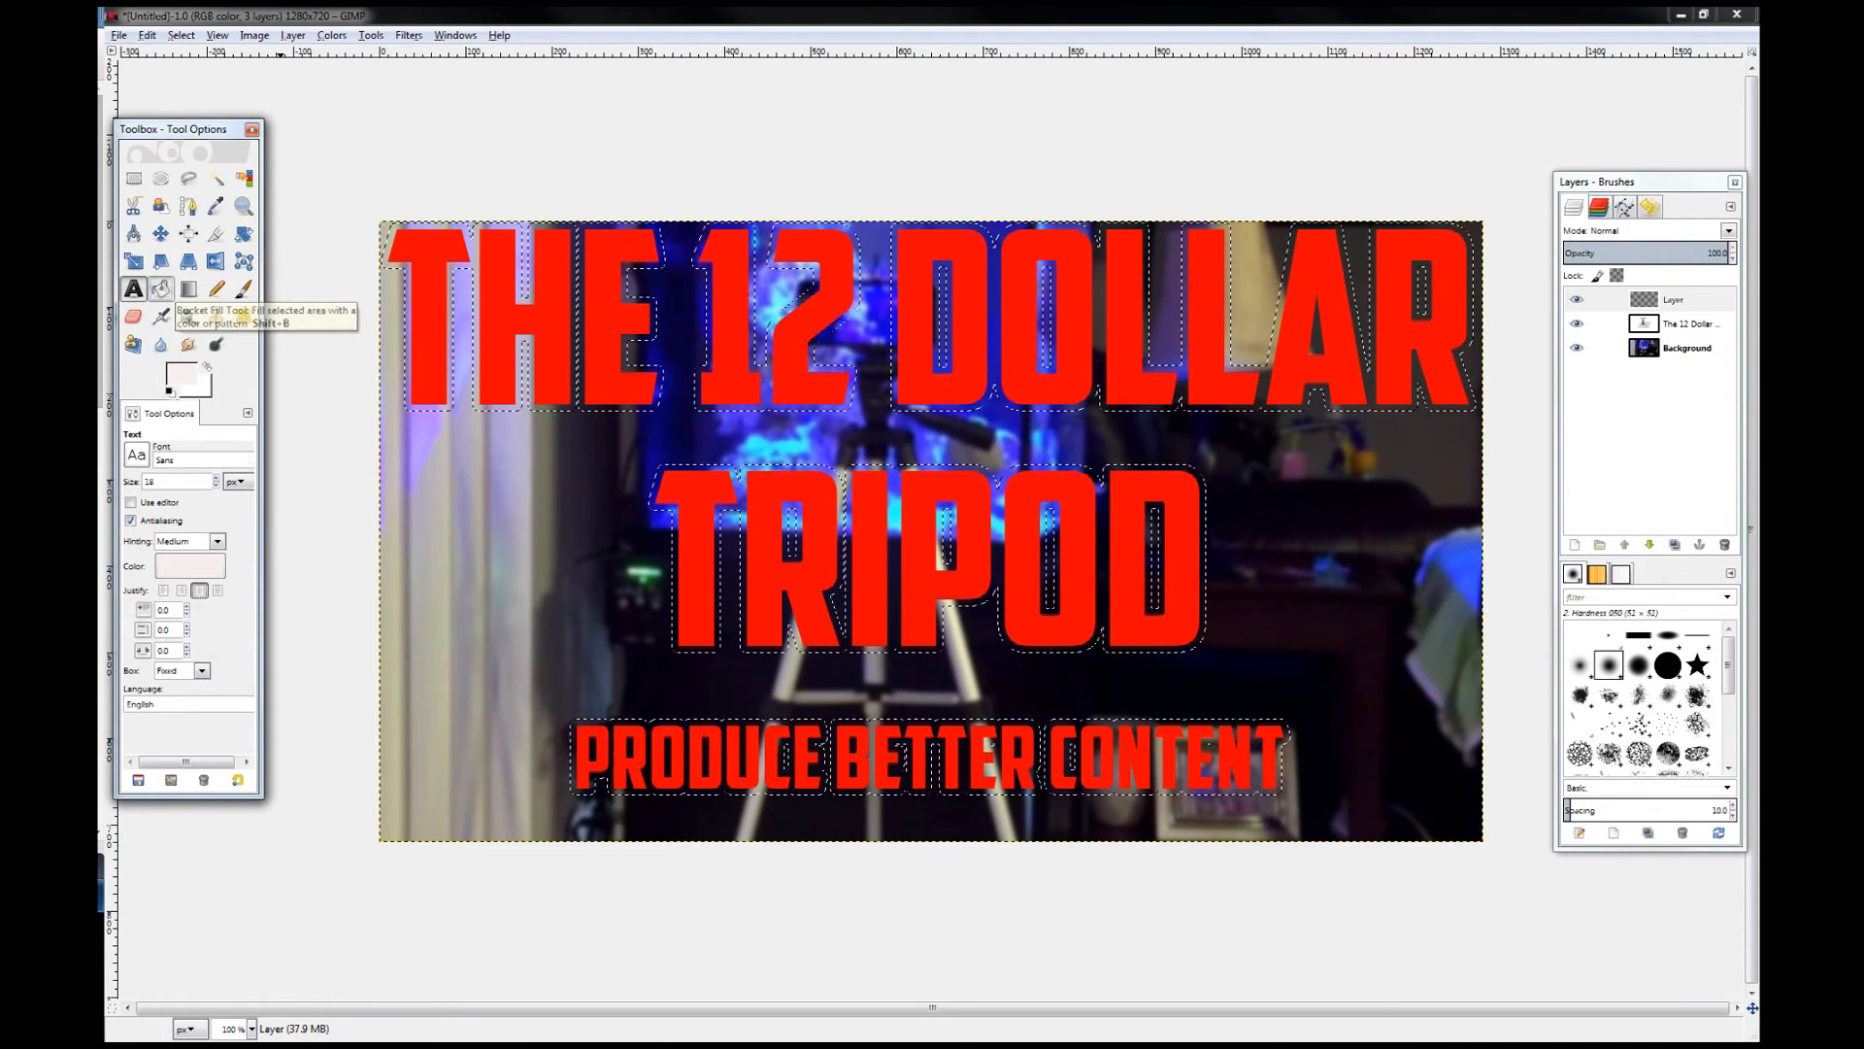
Step: Bucket-fill the grown selection on the new layer with the foreground colour and move that layer below the text layer
left_click(161, 289)
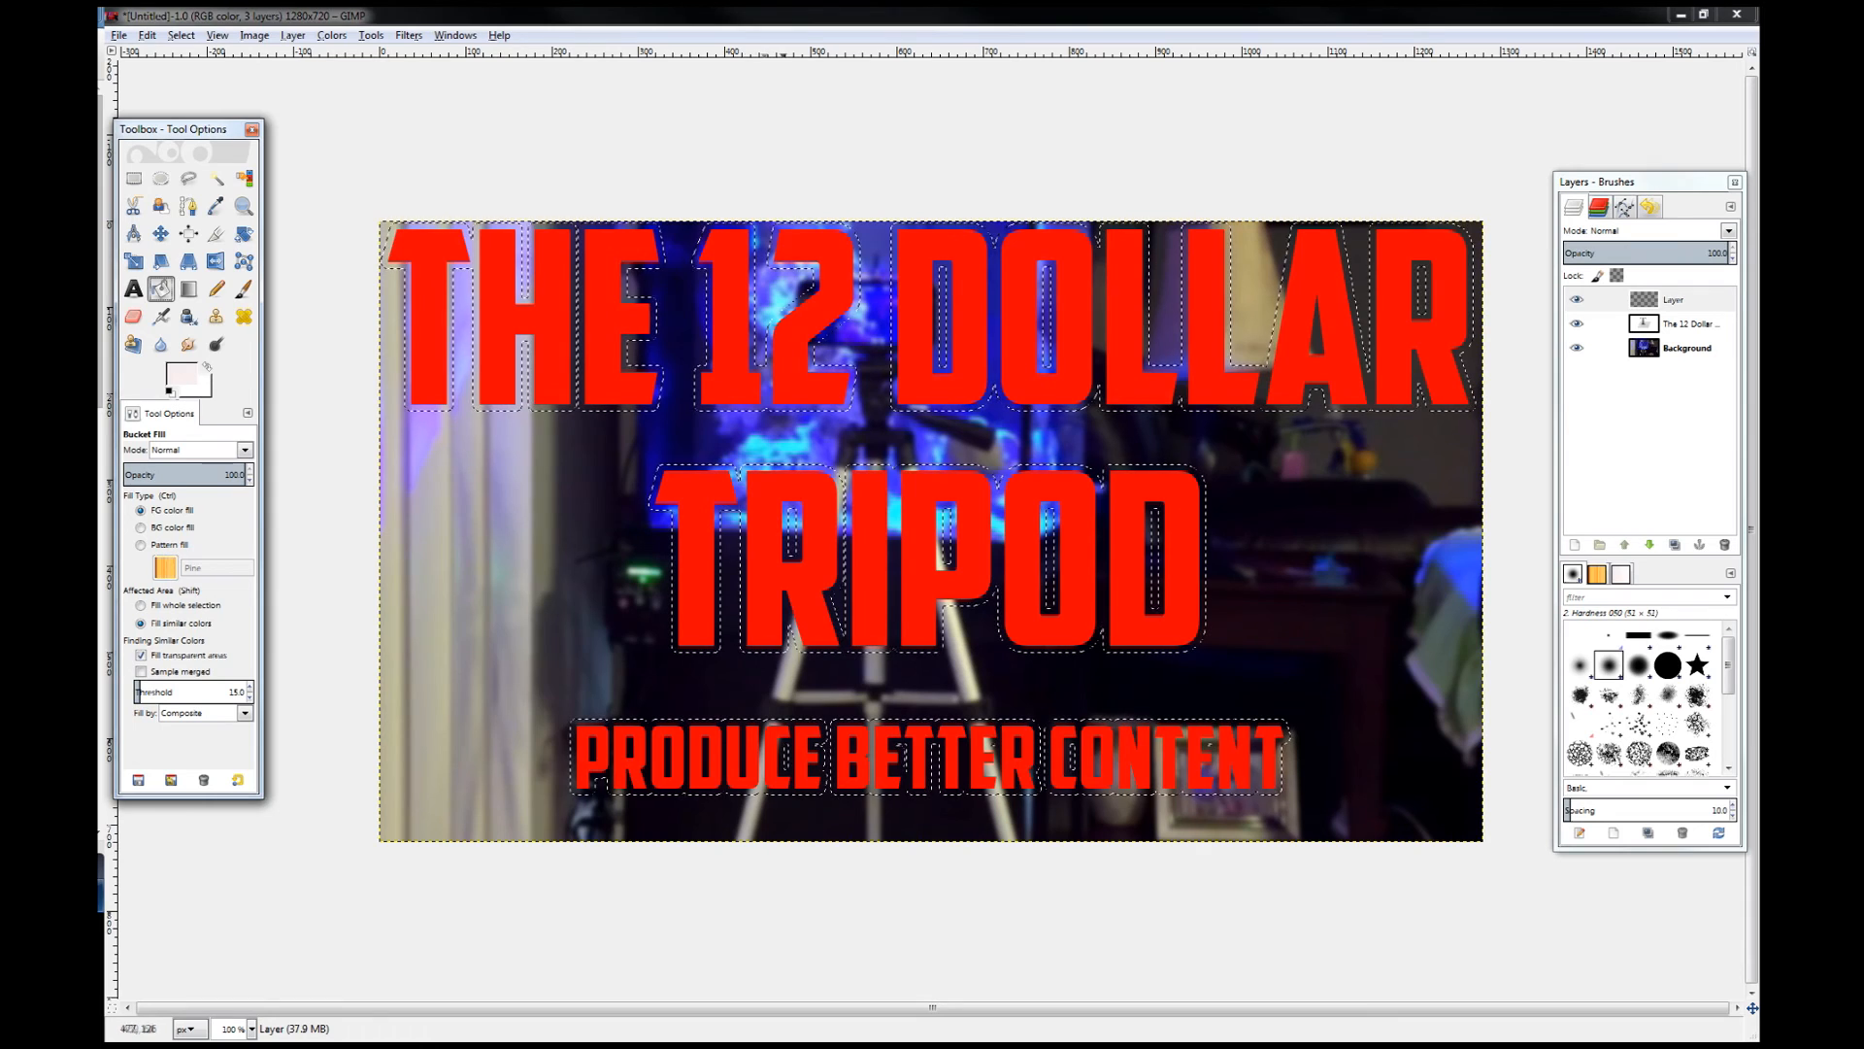
left_click(766, 386)
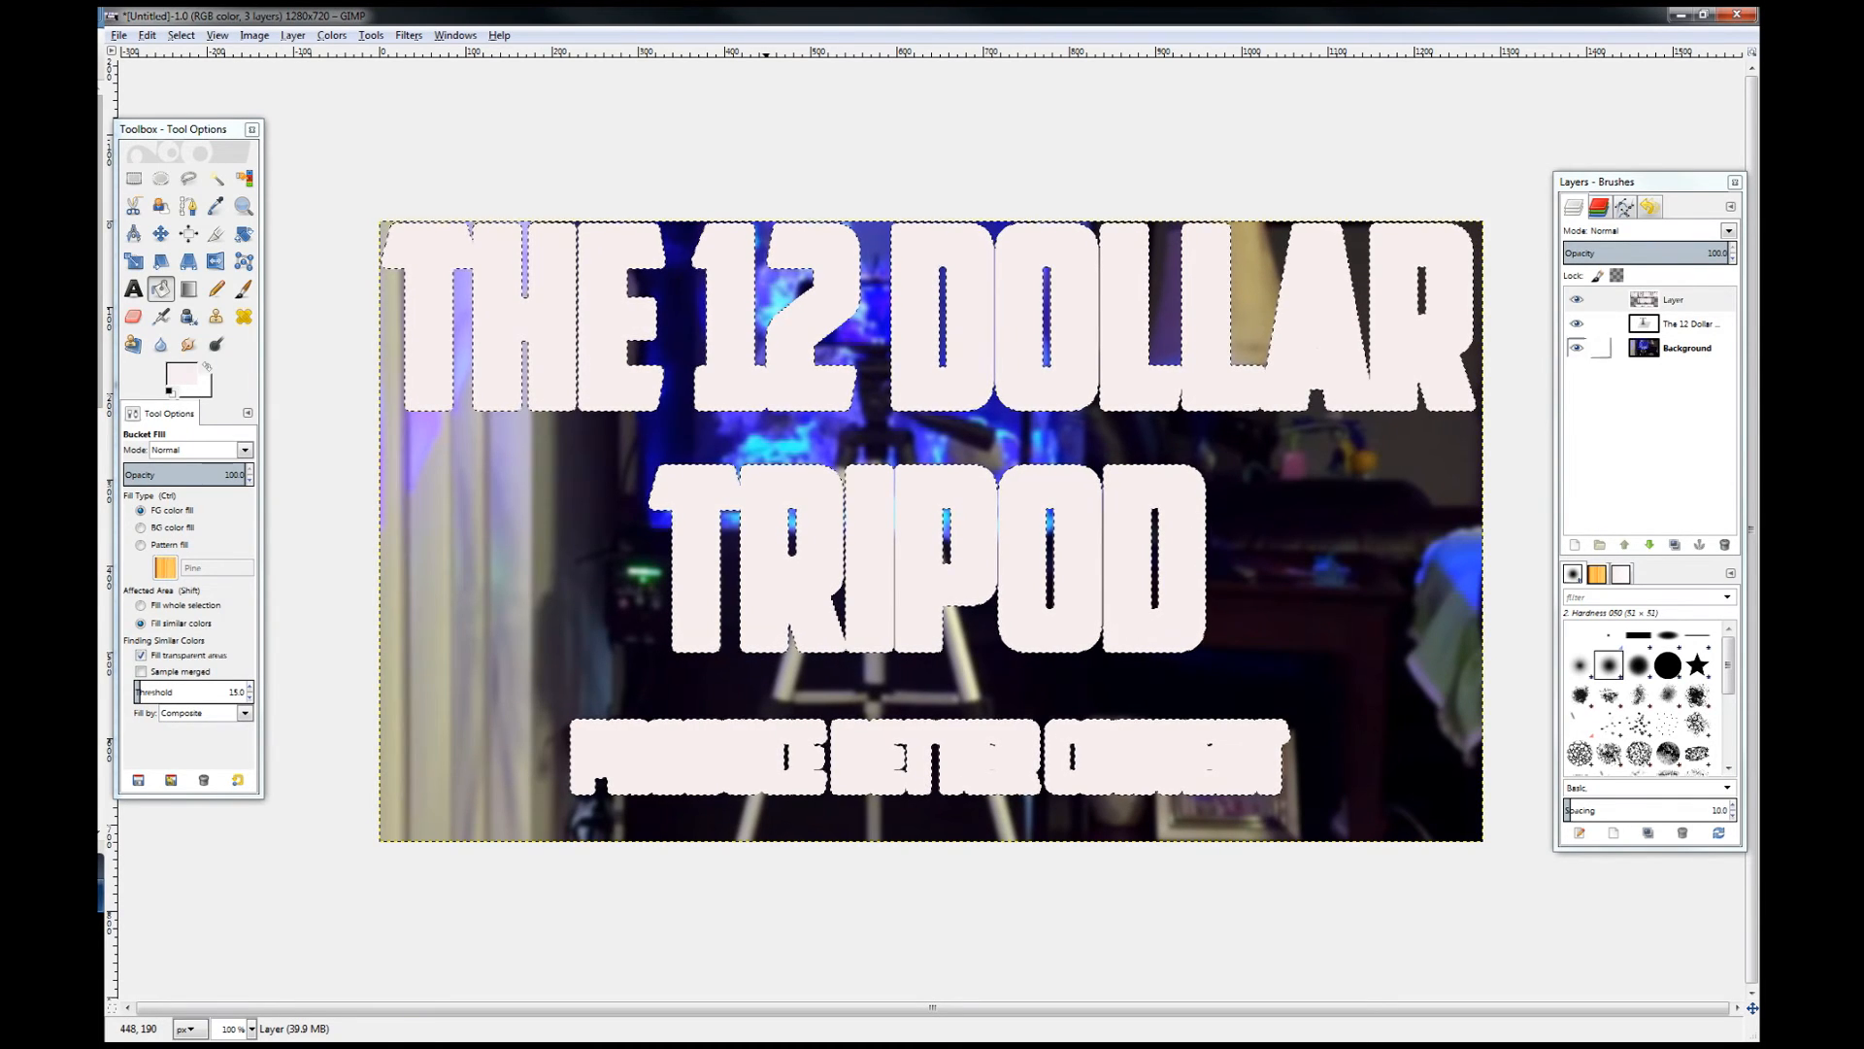
left_click(1673, 299)
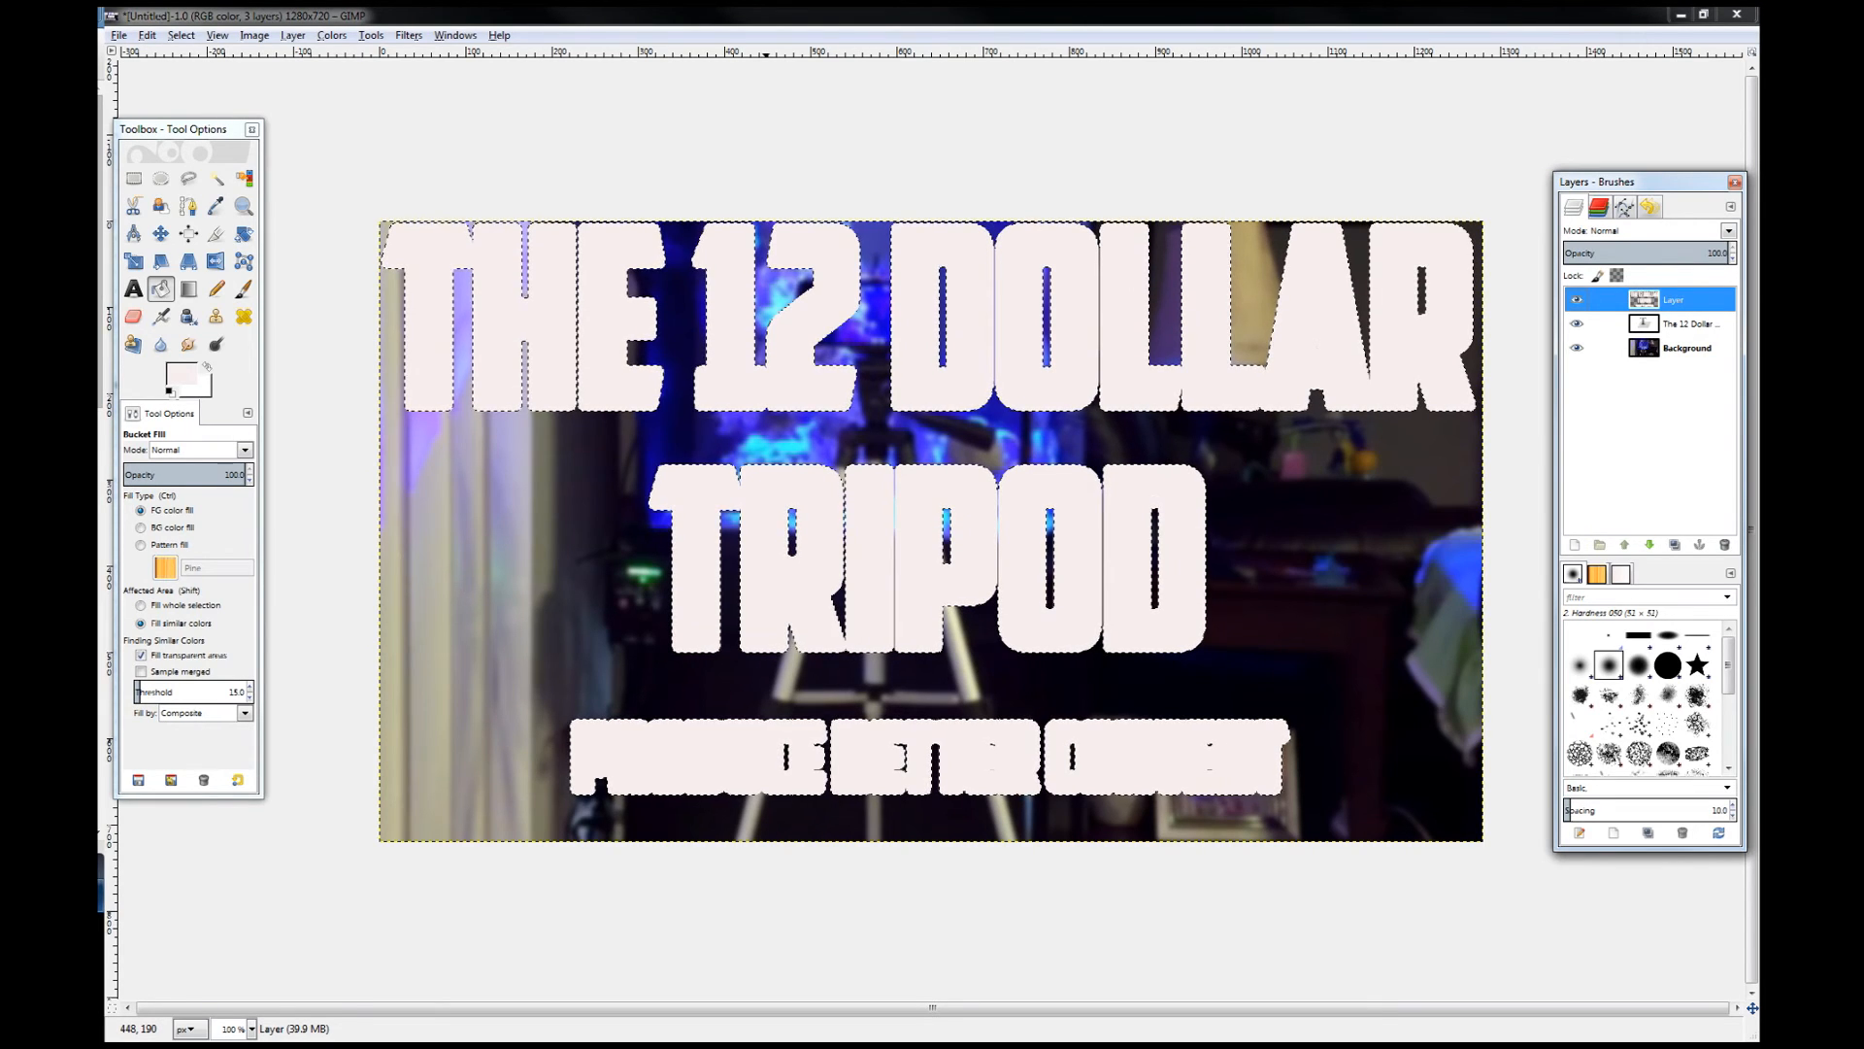
left_click(1649, 545)
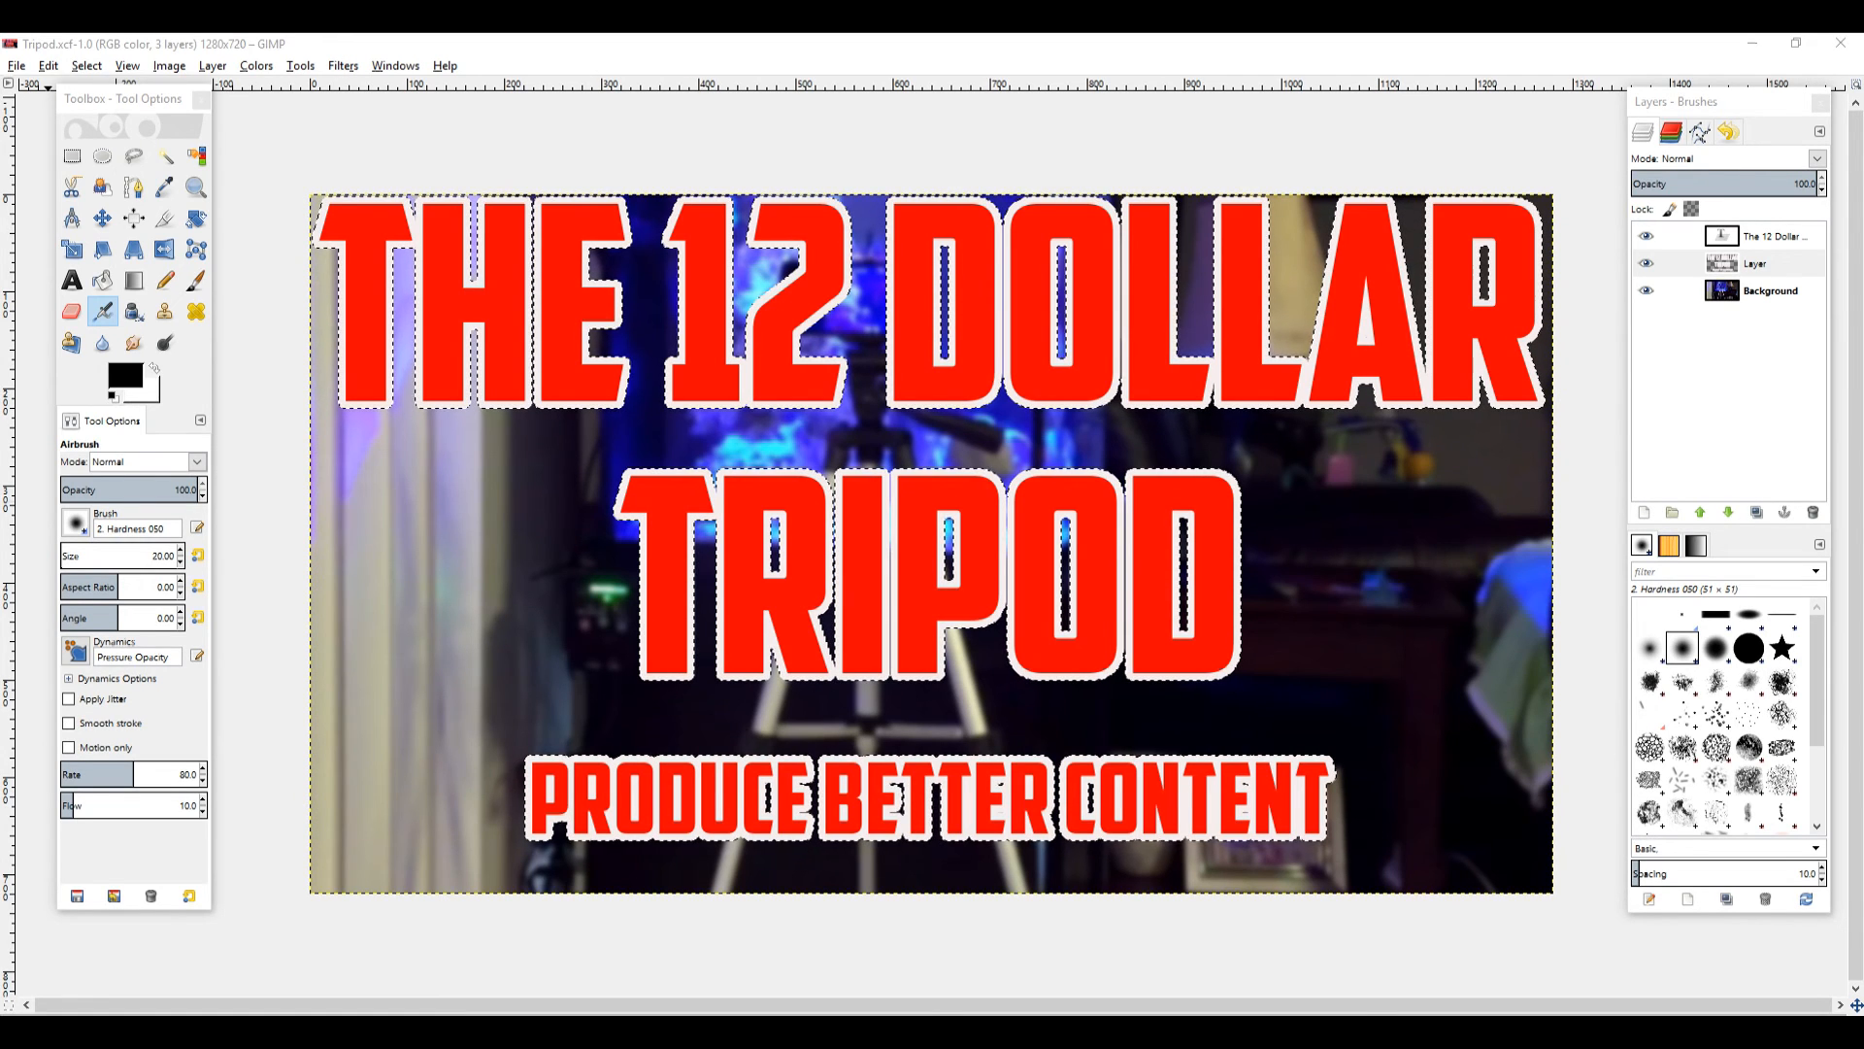
Step: Export the image as Tripod.png to the Creating YouTube Thumbnails folder with the default PNG options
left_click(17, 65)
left_click(17, 65)
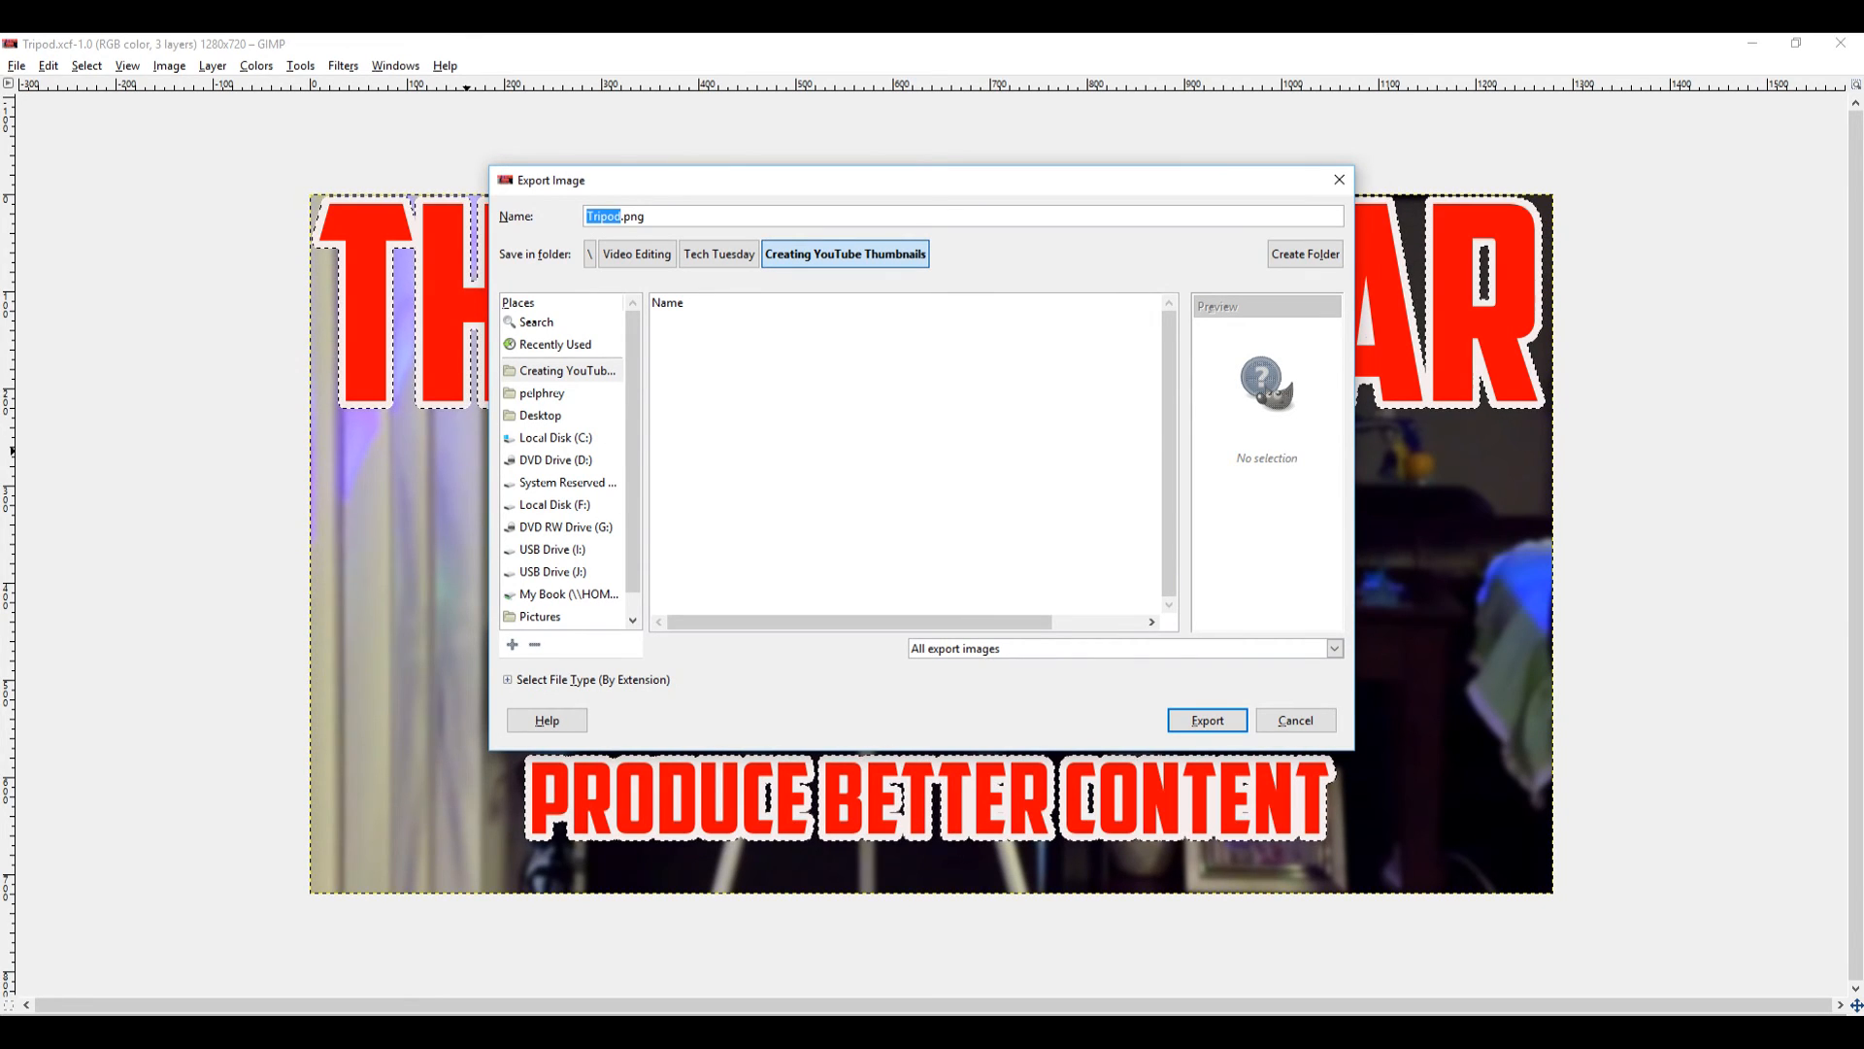
left_click(646, 216)
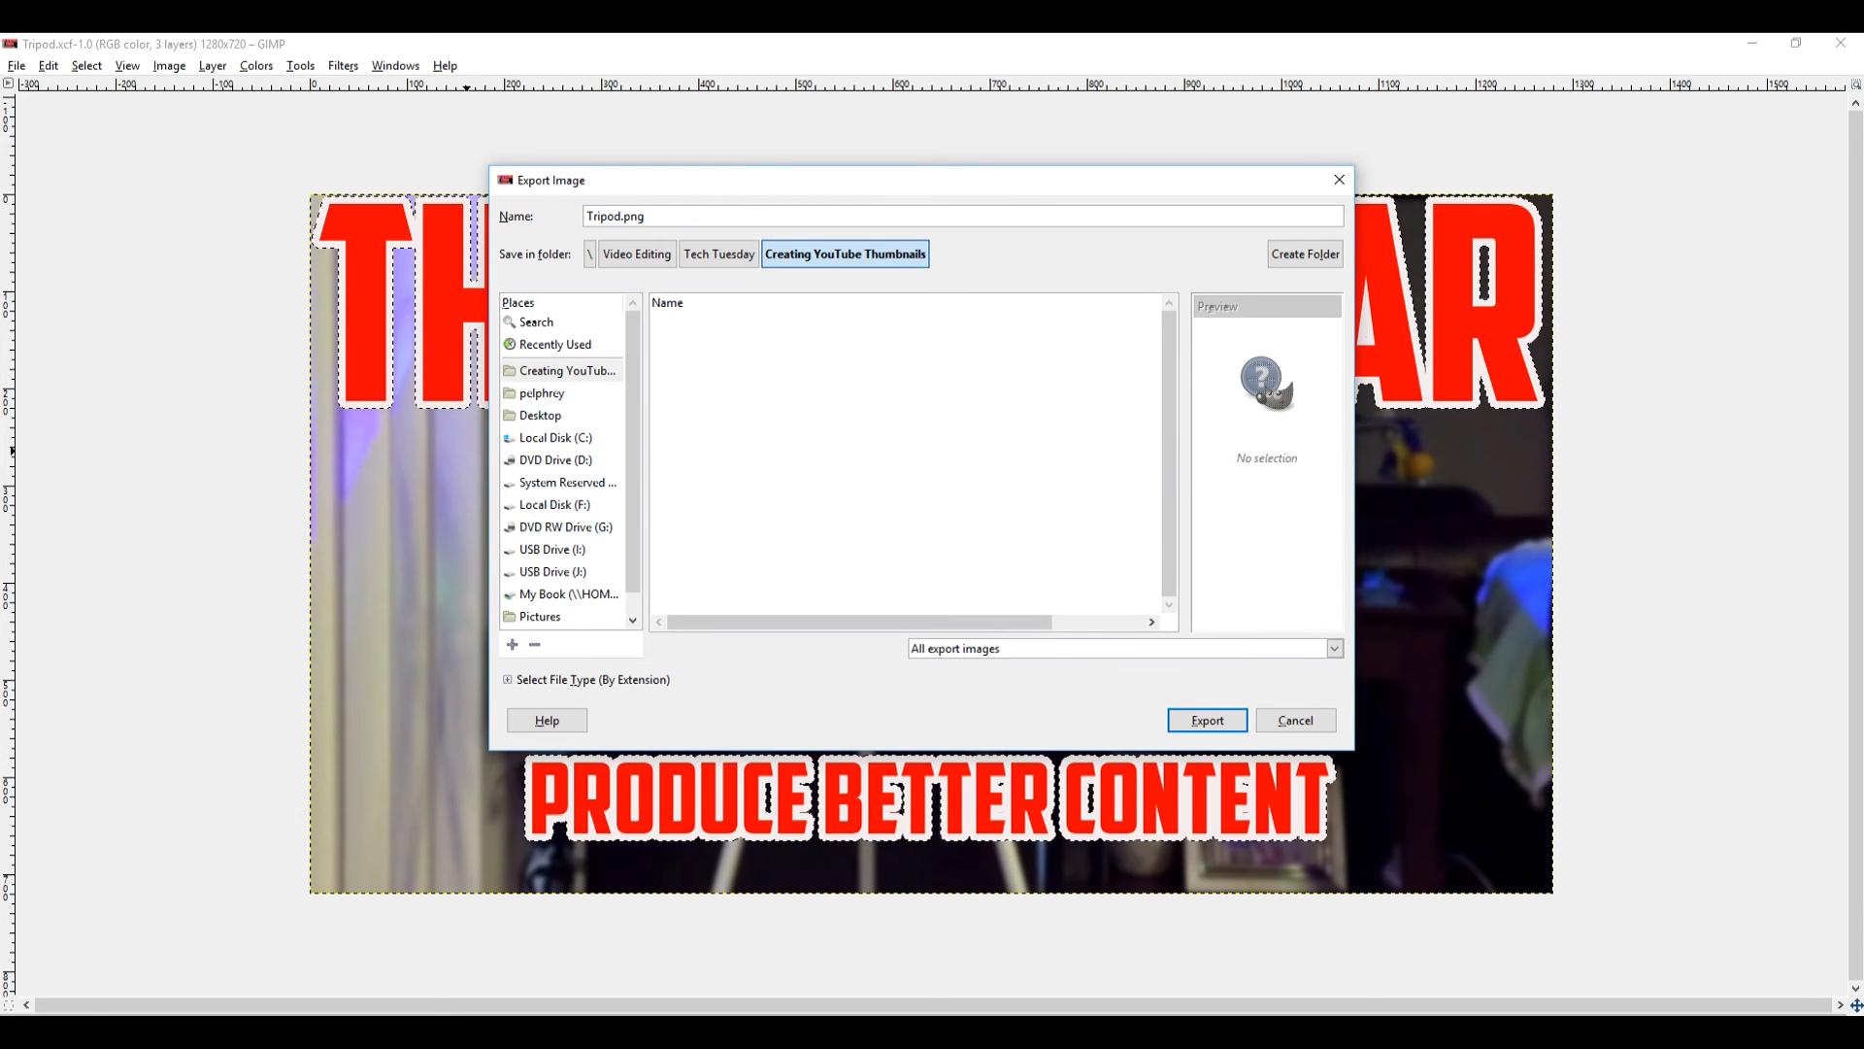
key("Return")
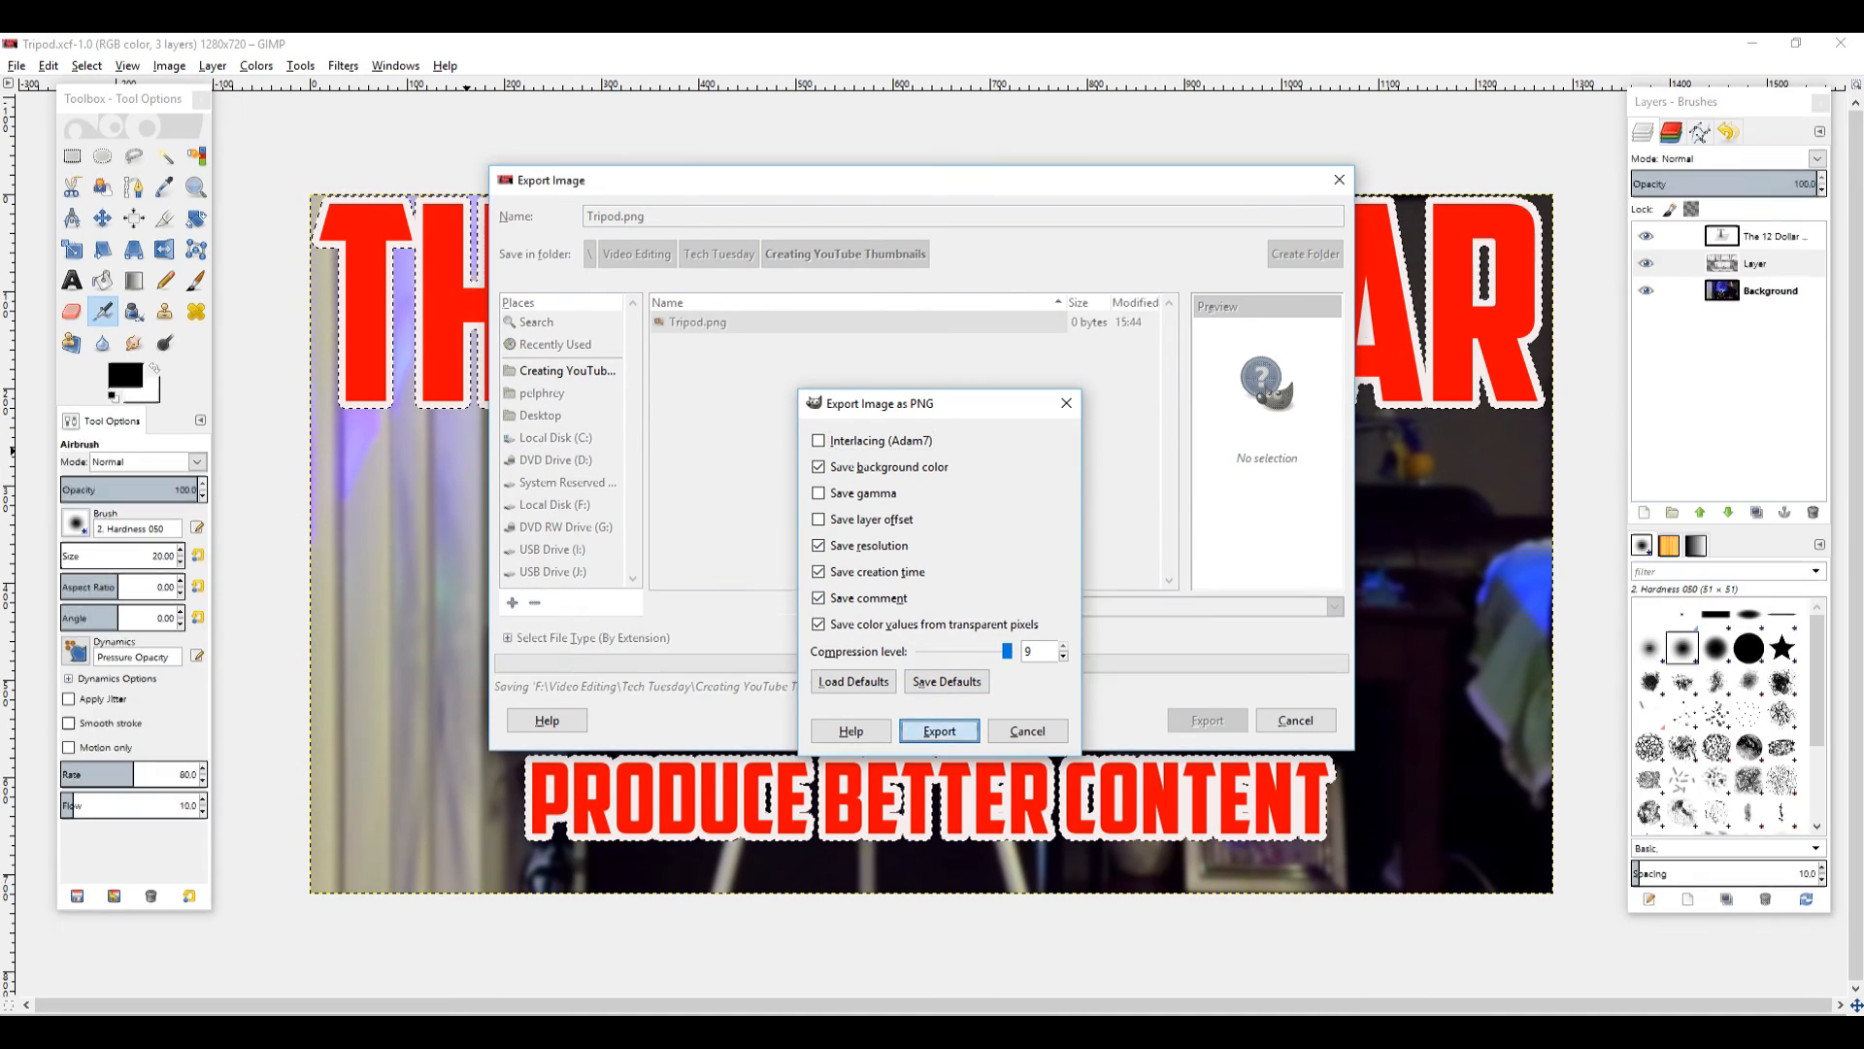
key("Return")
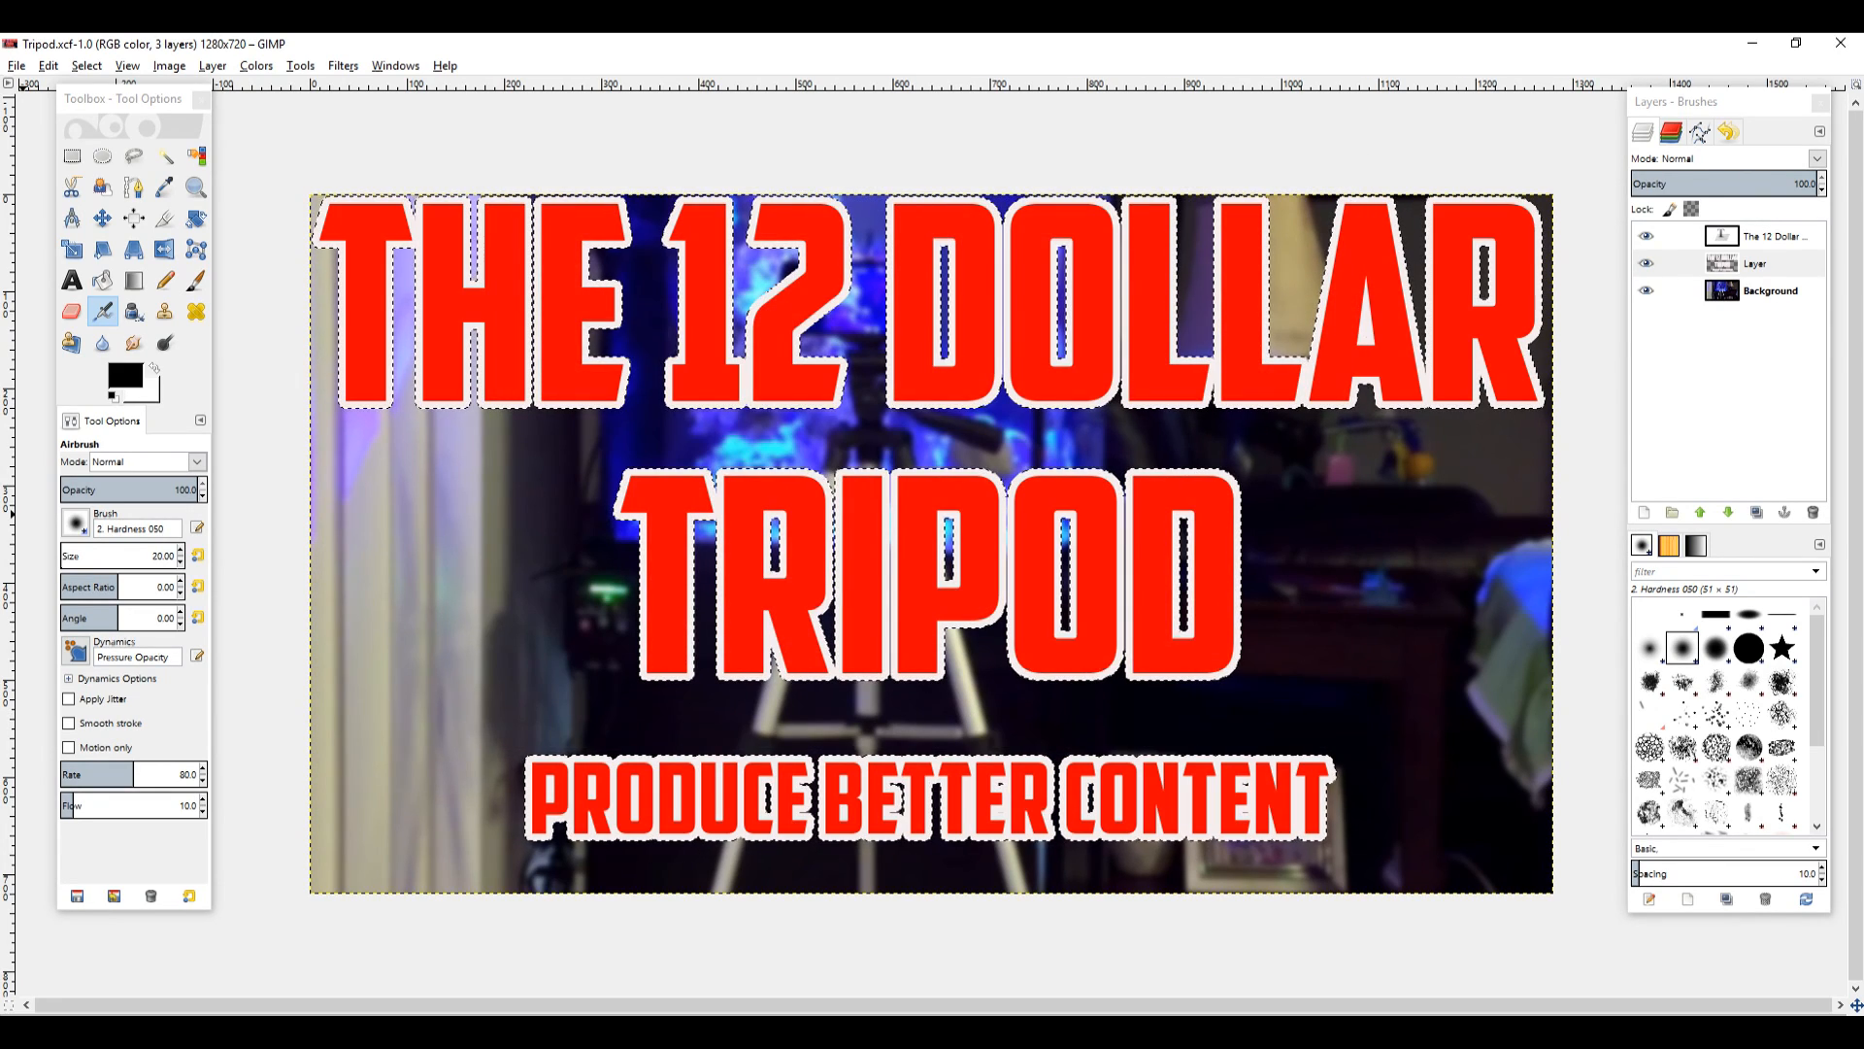
Step: Switch to File Explorer and open the exported Tripod picture from the Creating YouTube Thumbnails folder to check it
left_click_drag(0, 349, 1043, 130)
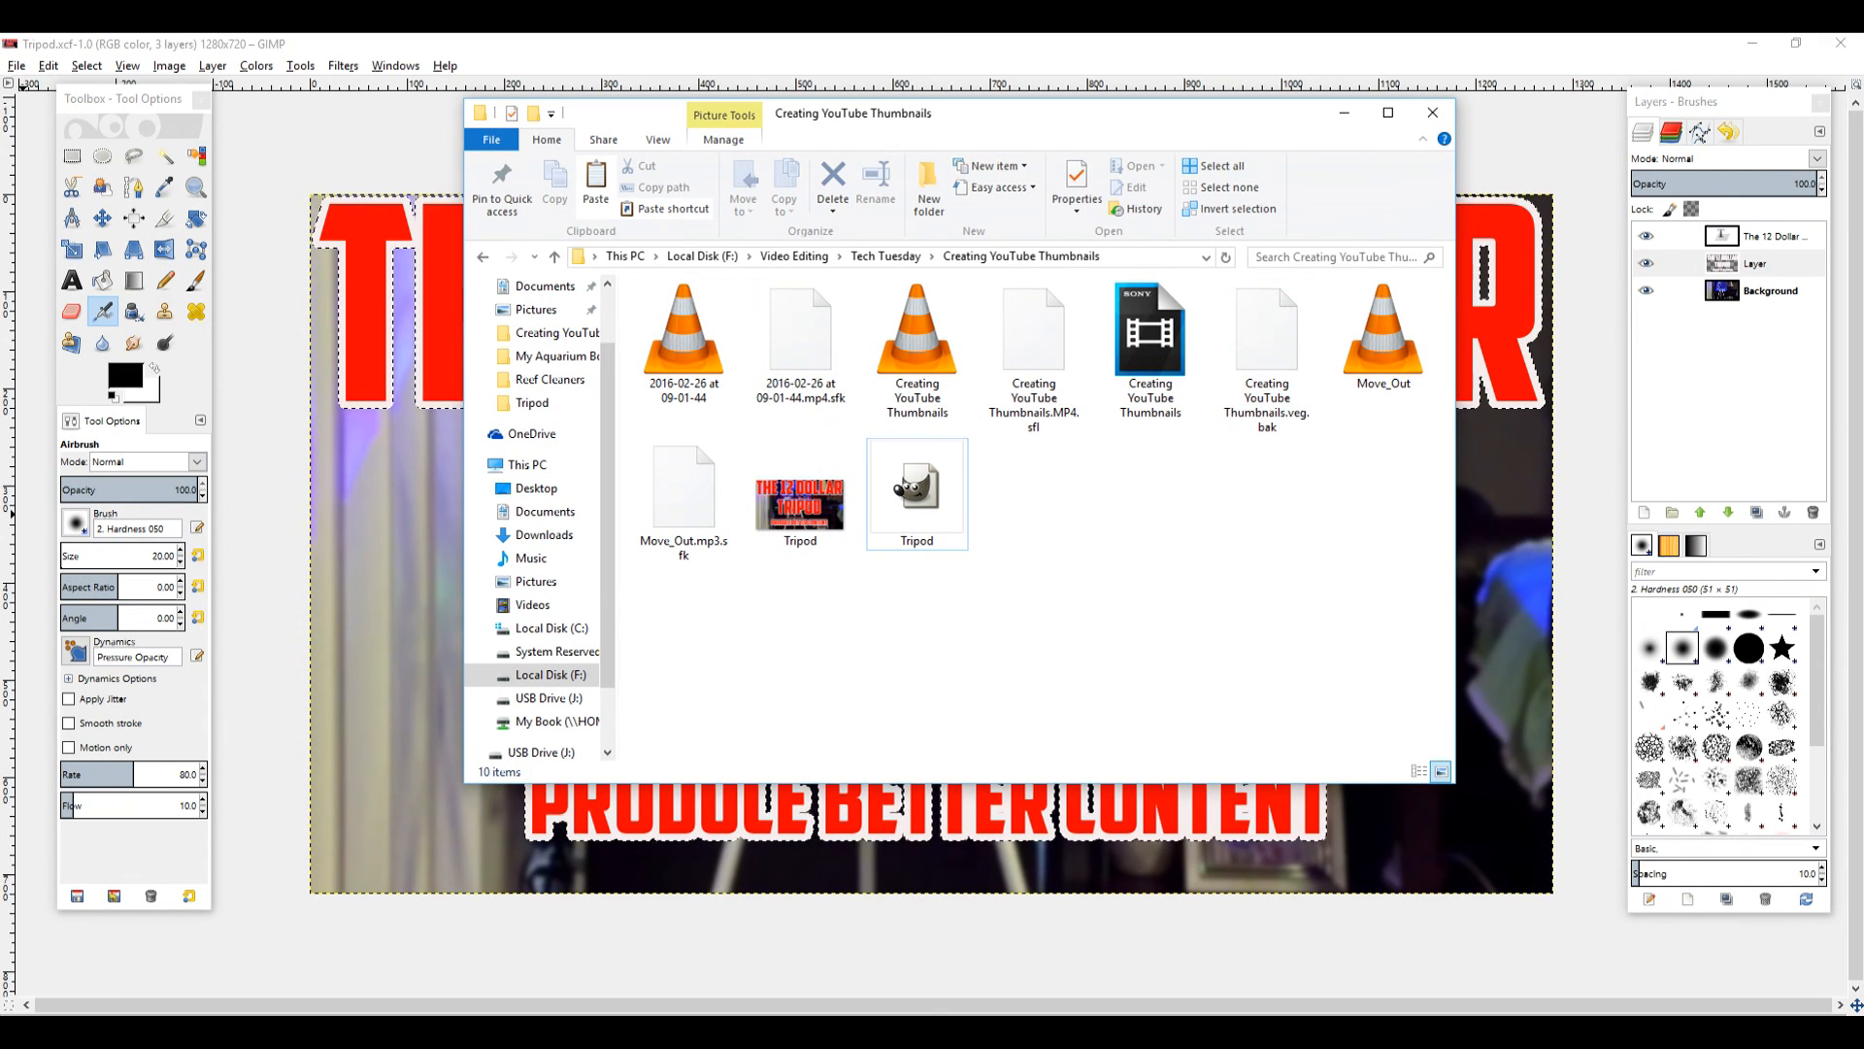
left_click(800, 493)
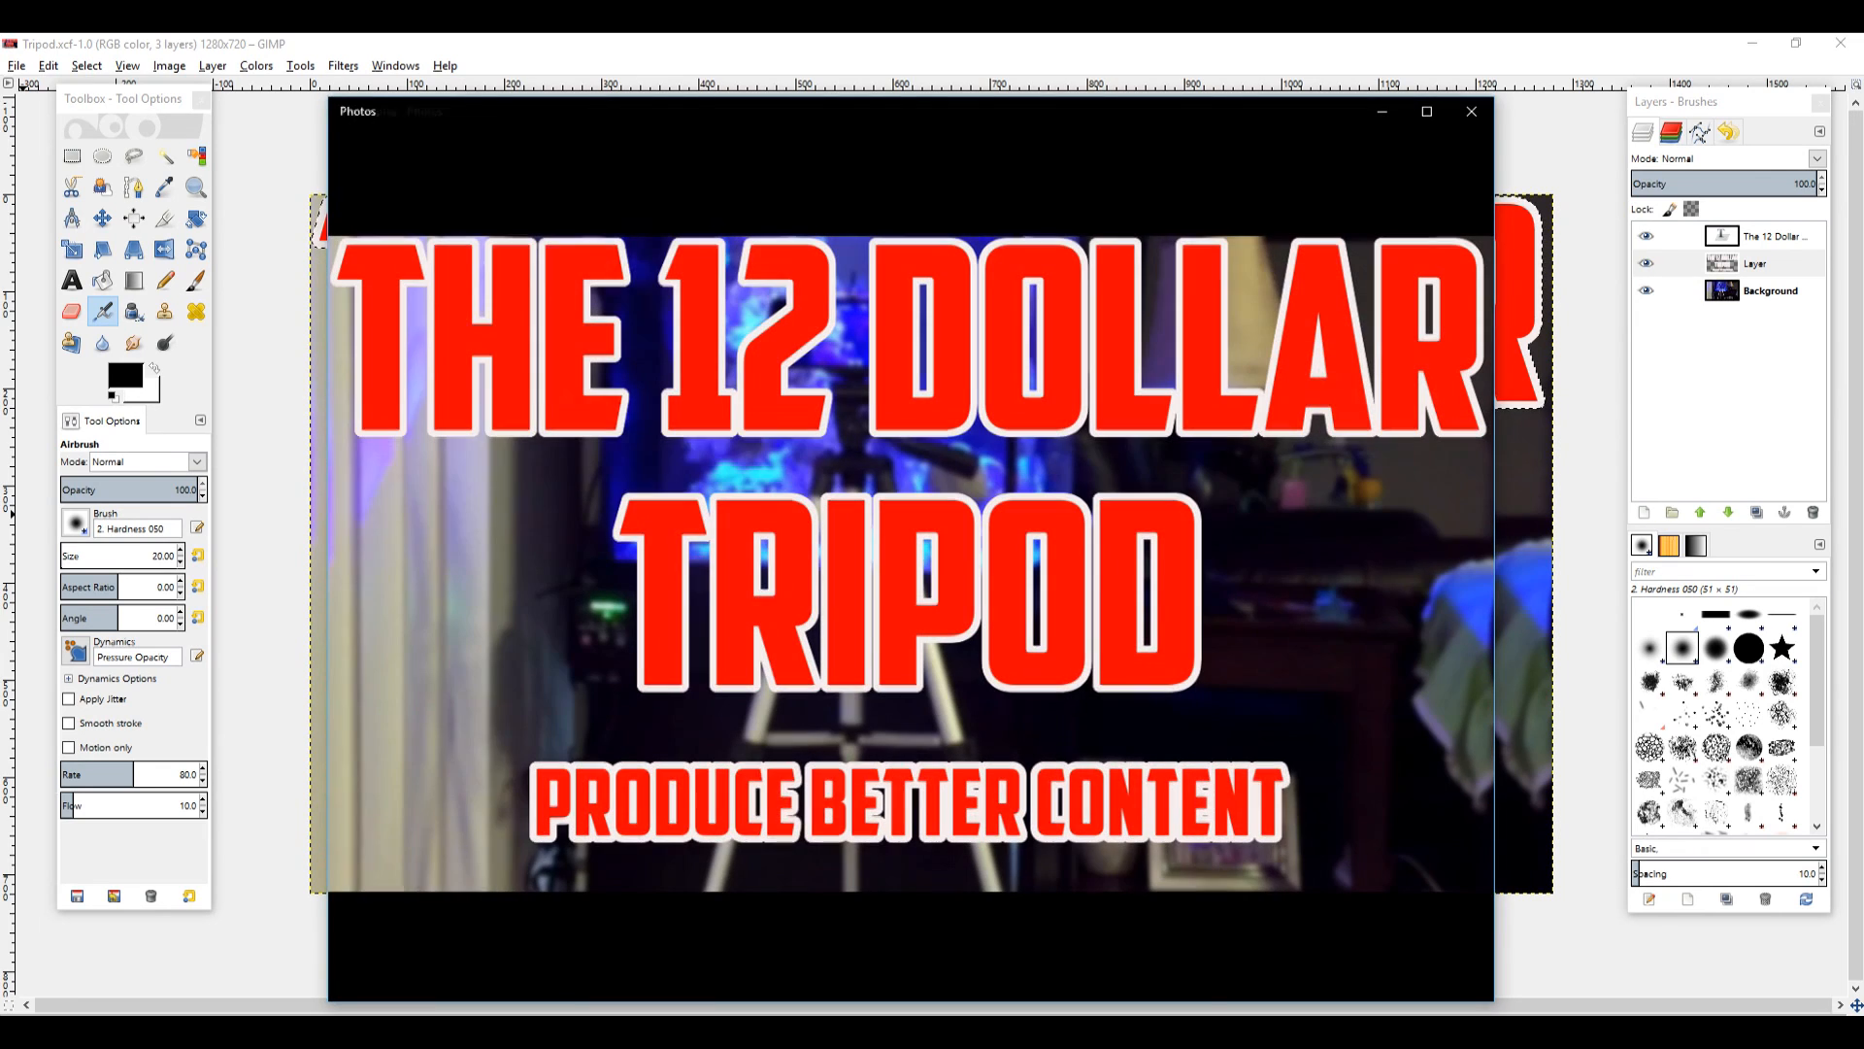